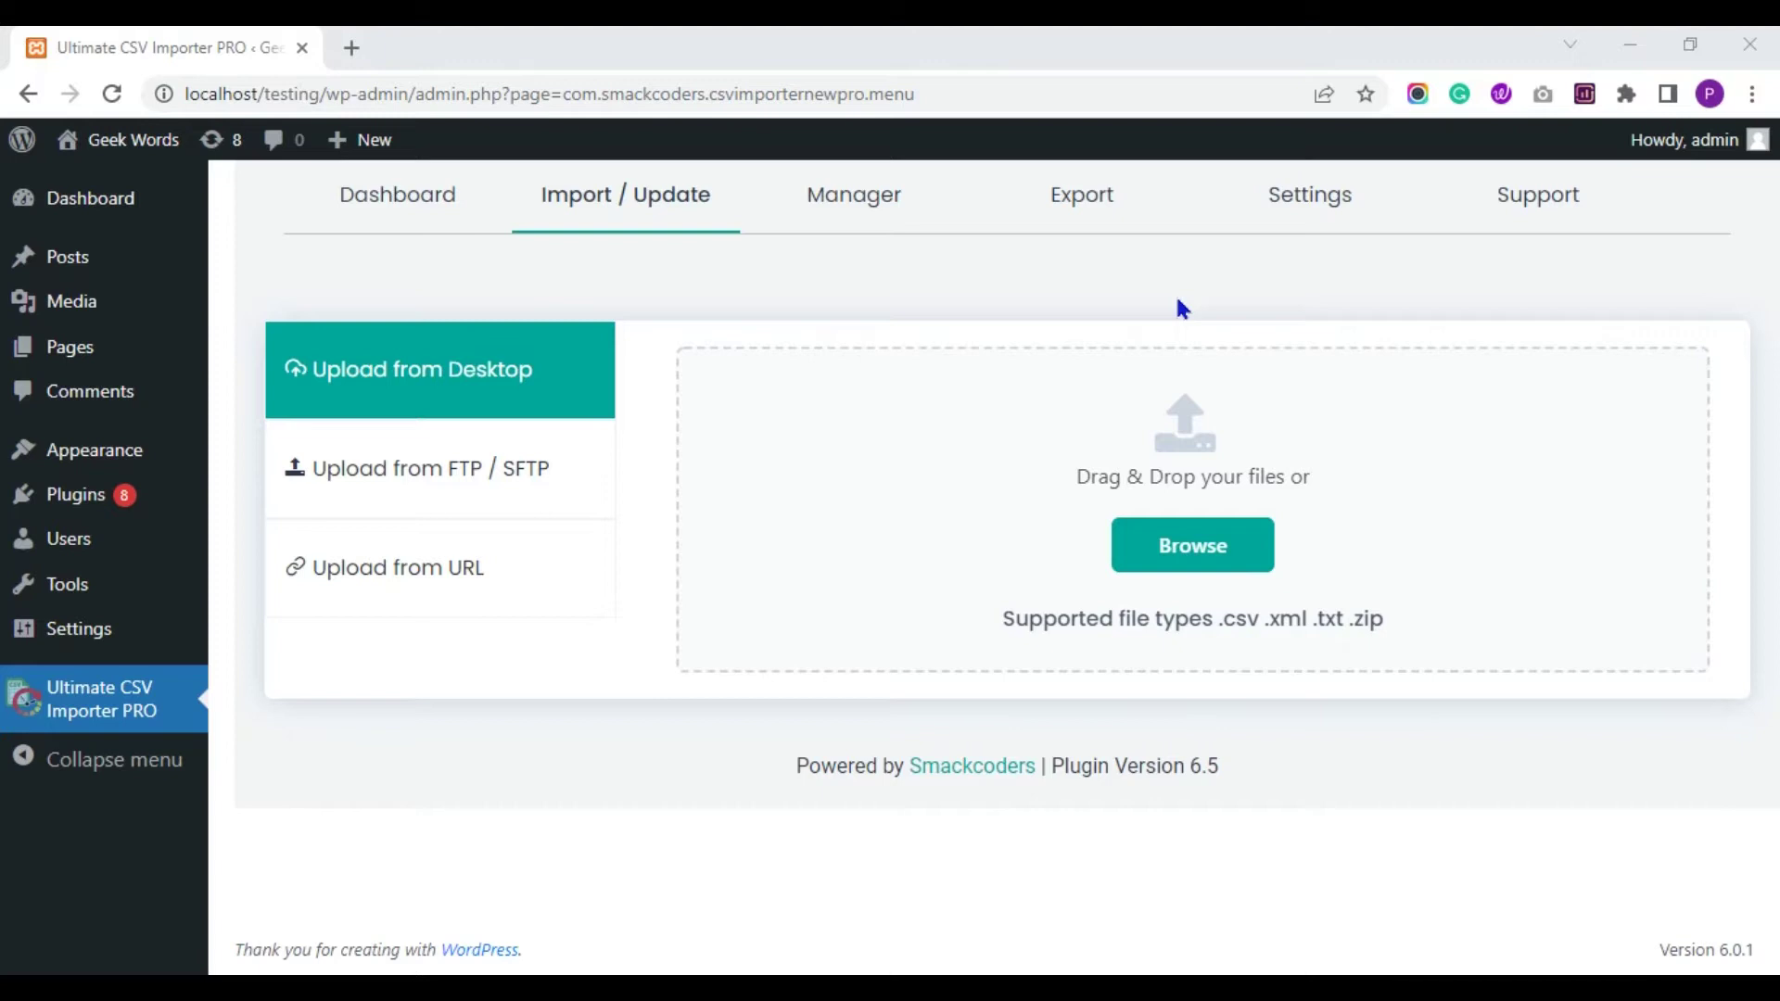
# Open the WordPress admin Comments page from the sidebar
pyautogui.click(119, 391)
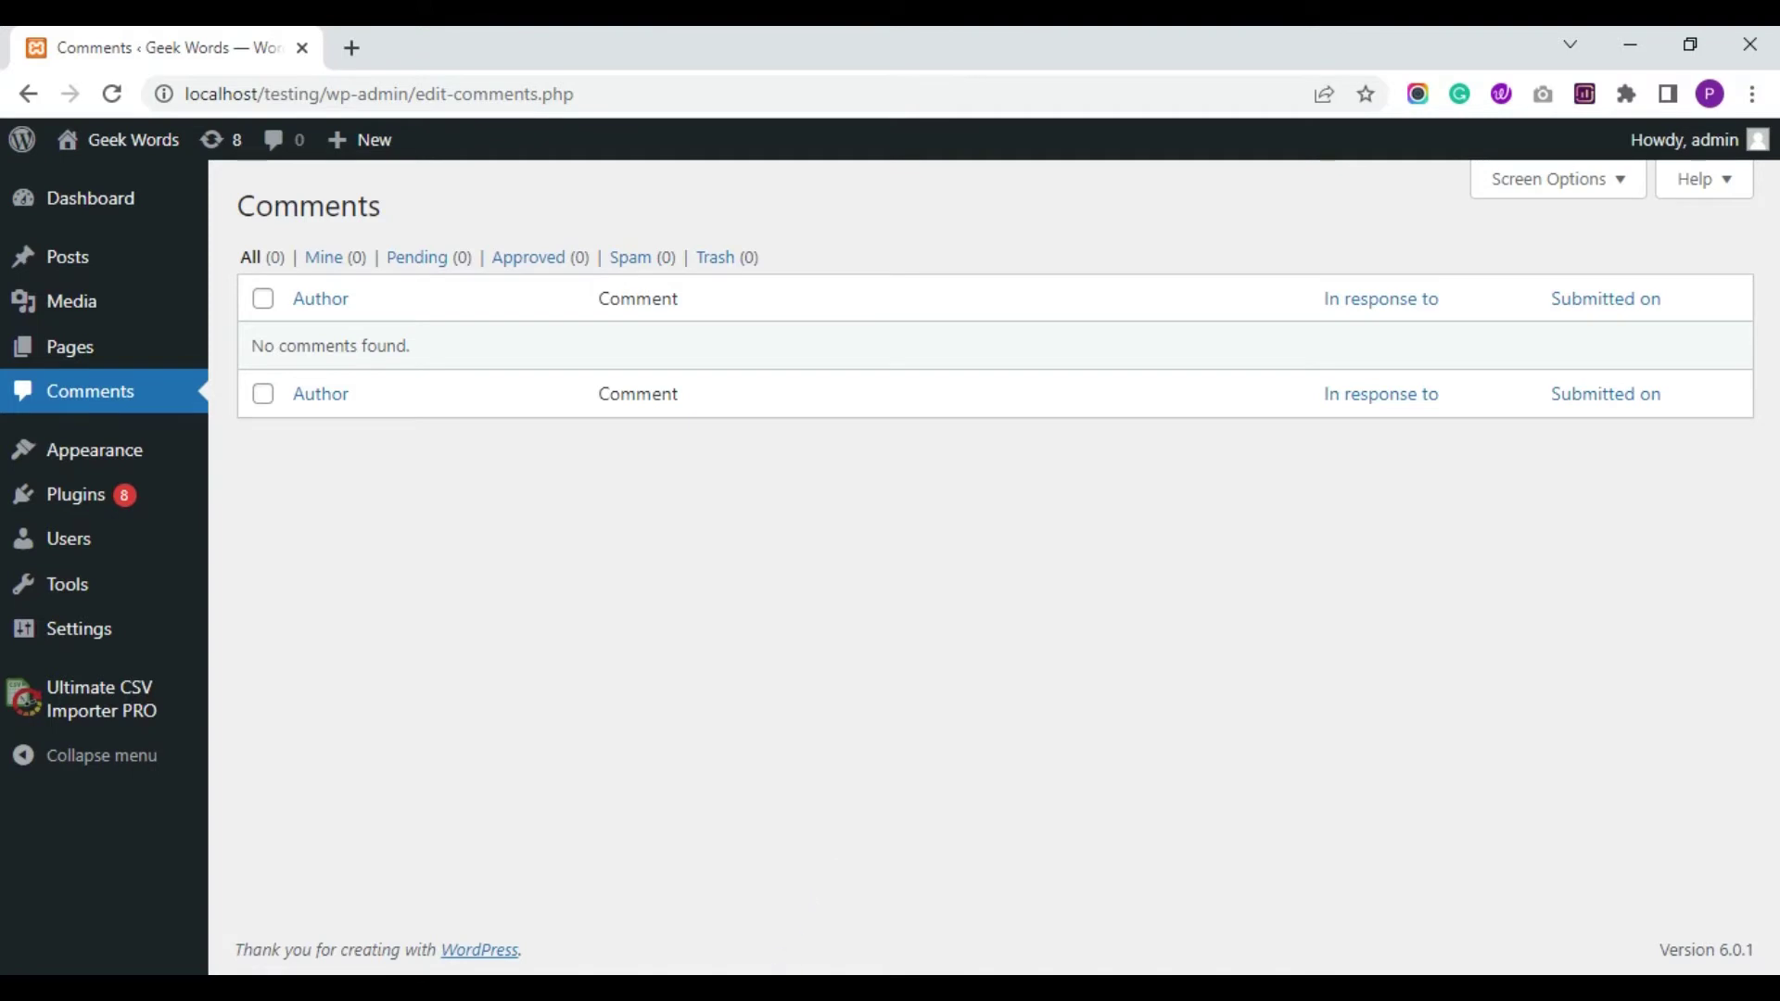
# Open comments-csv from the Downloads folder in Excel
pyautogui.hotkey('alt', 'Tab')
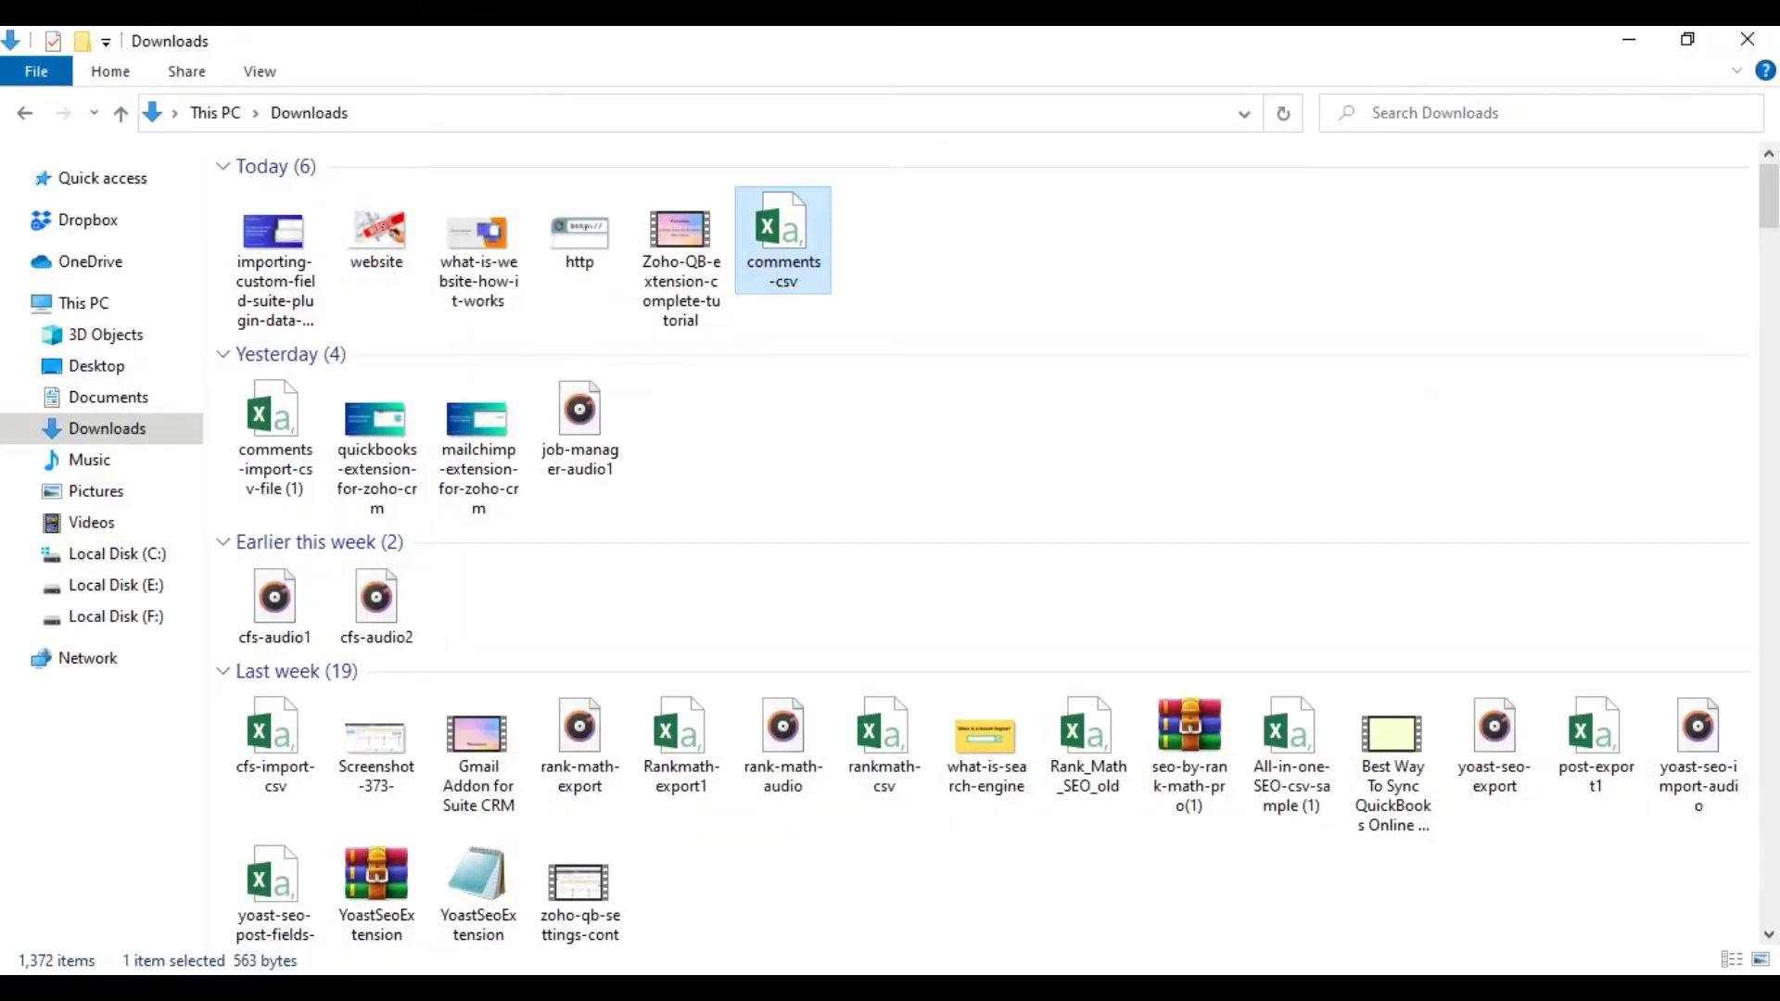
pyautogui.doubleClick(793, 223)
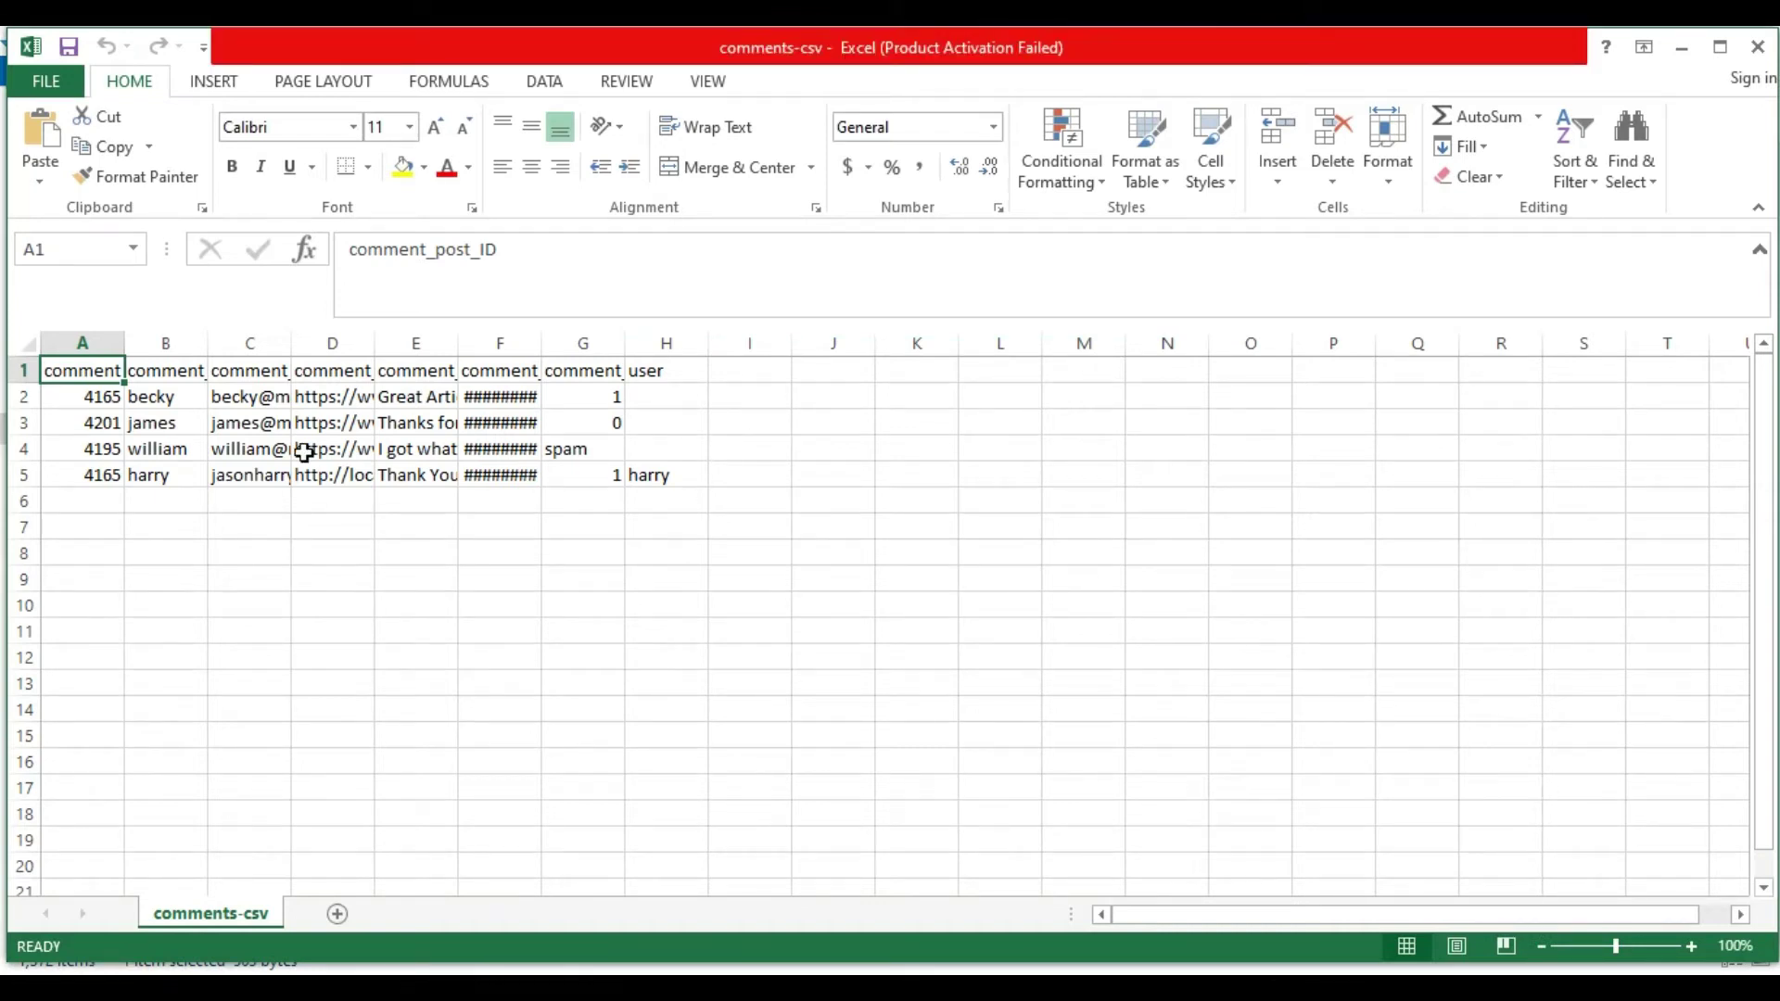
pyautogui.press('Right')
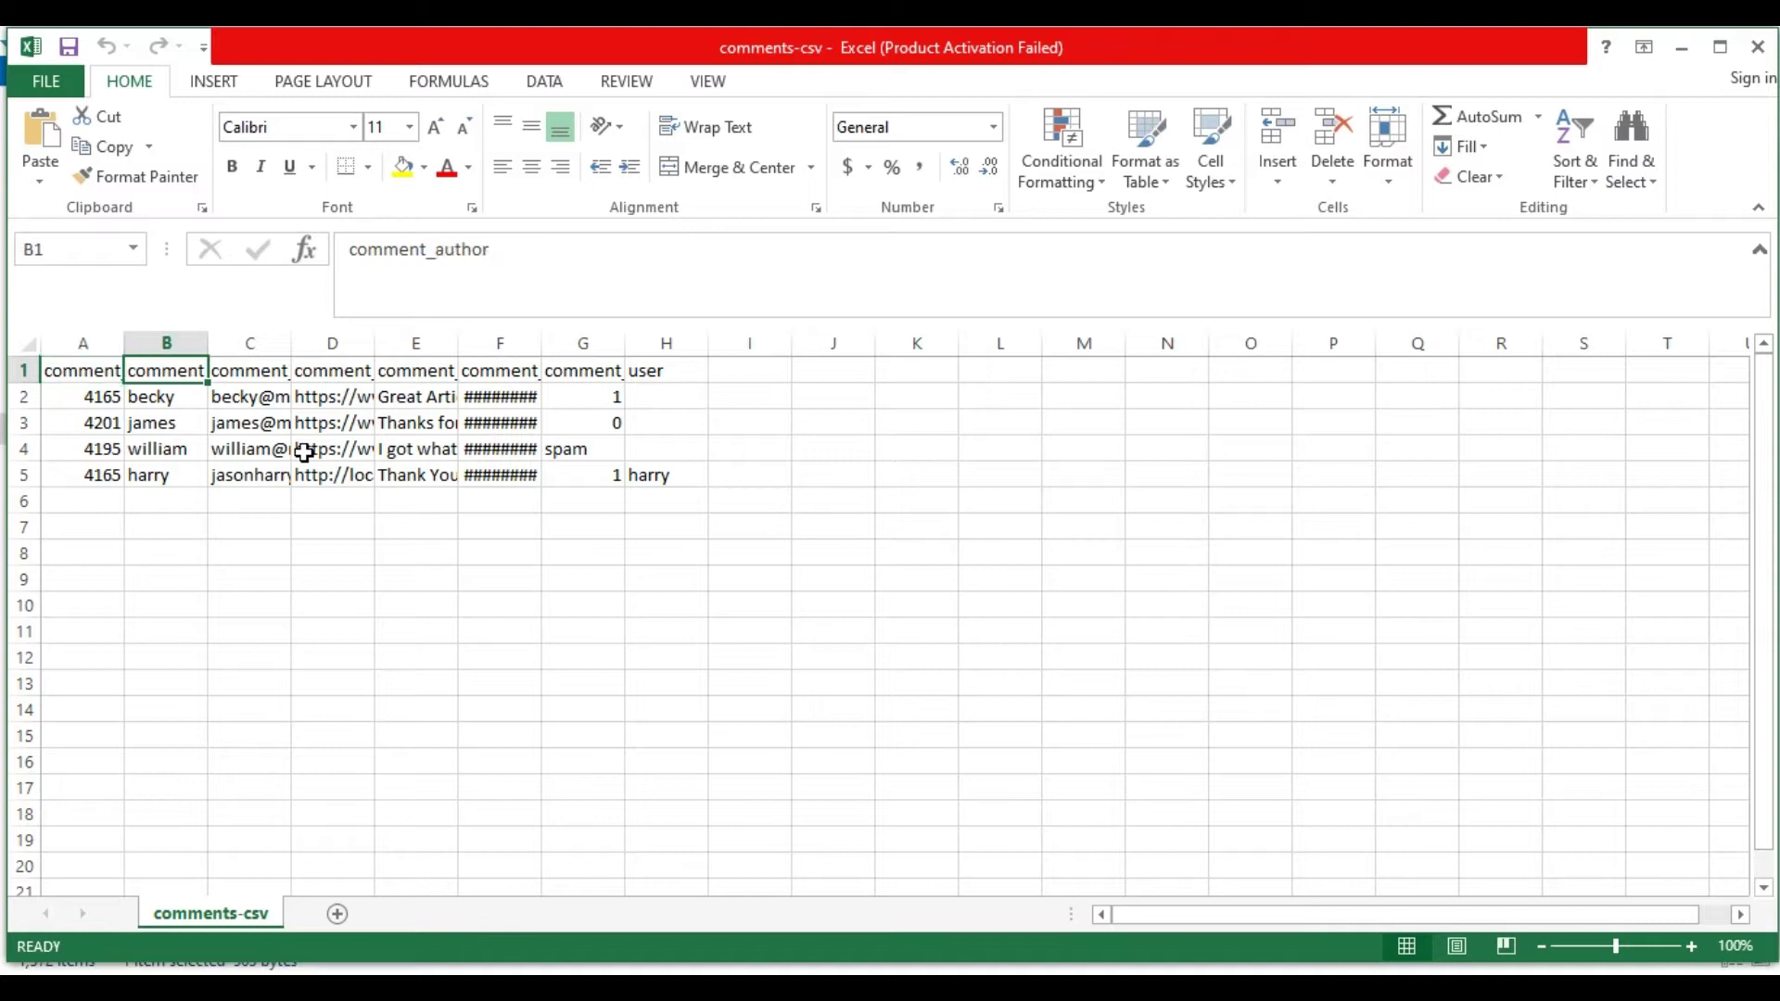
pyautogui.press('Right')
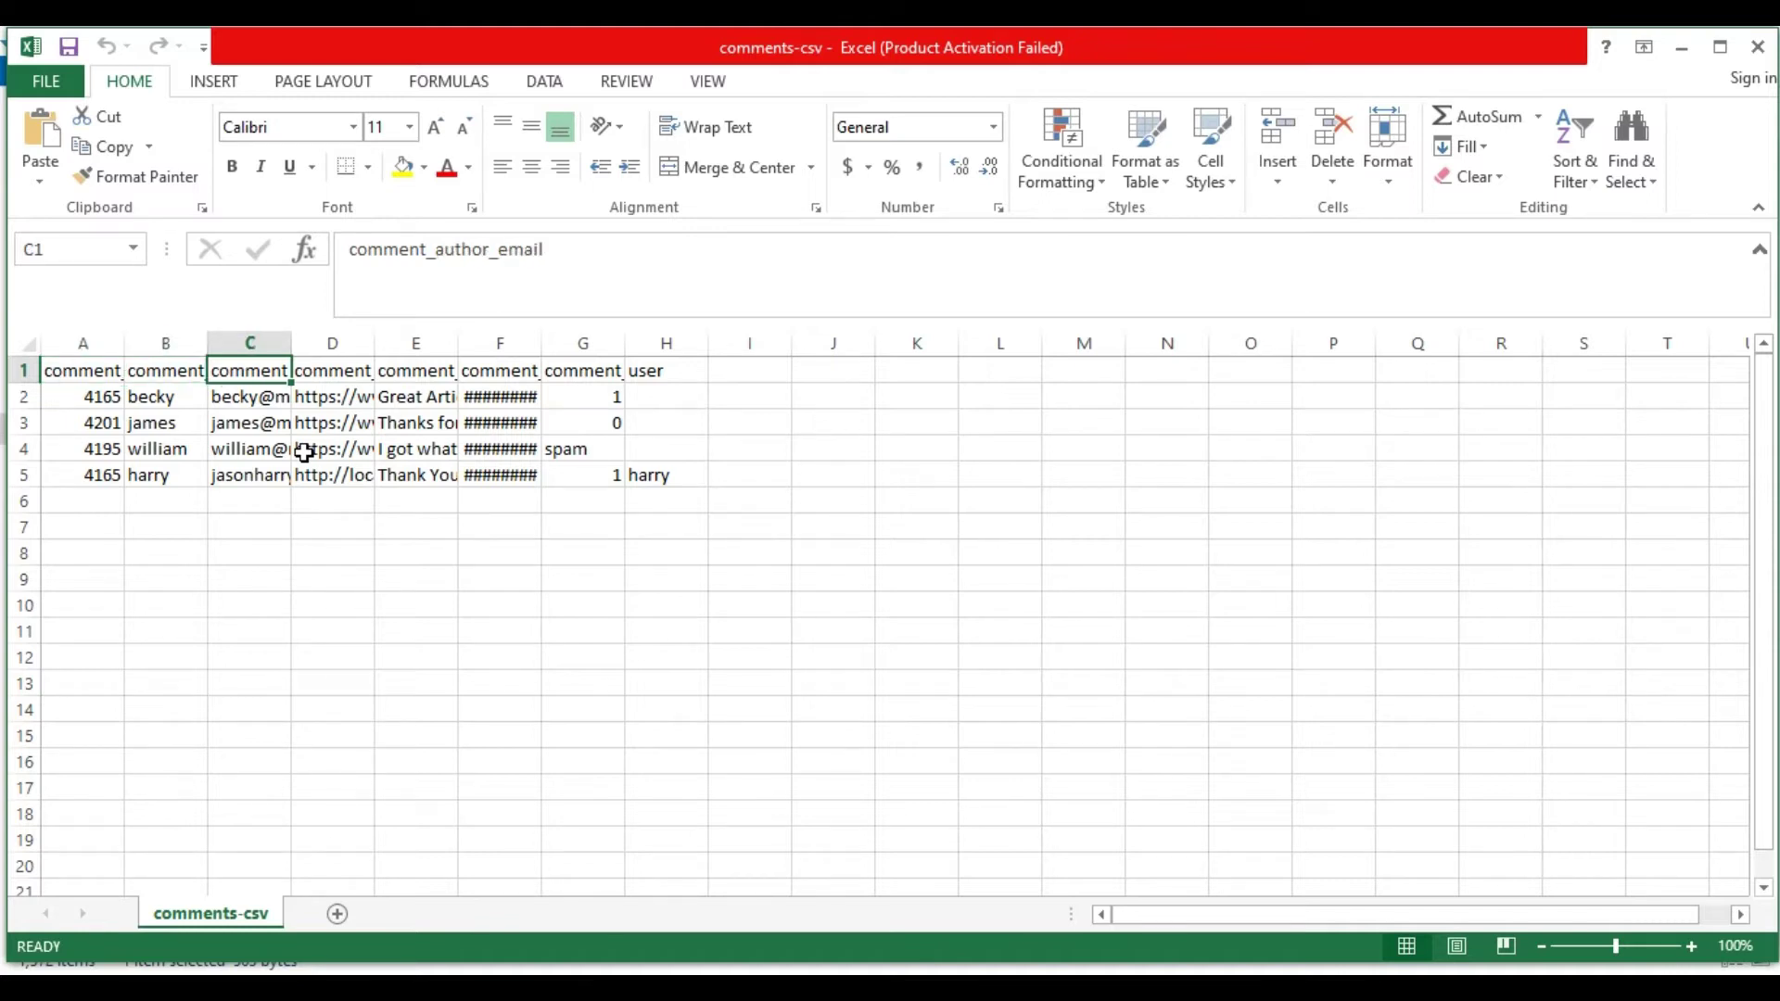
pyautogui.press('Right')
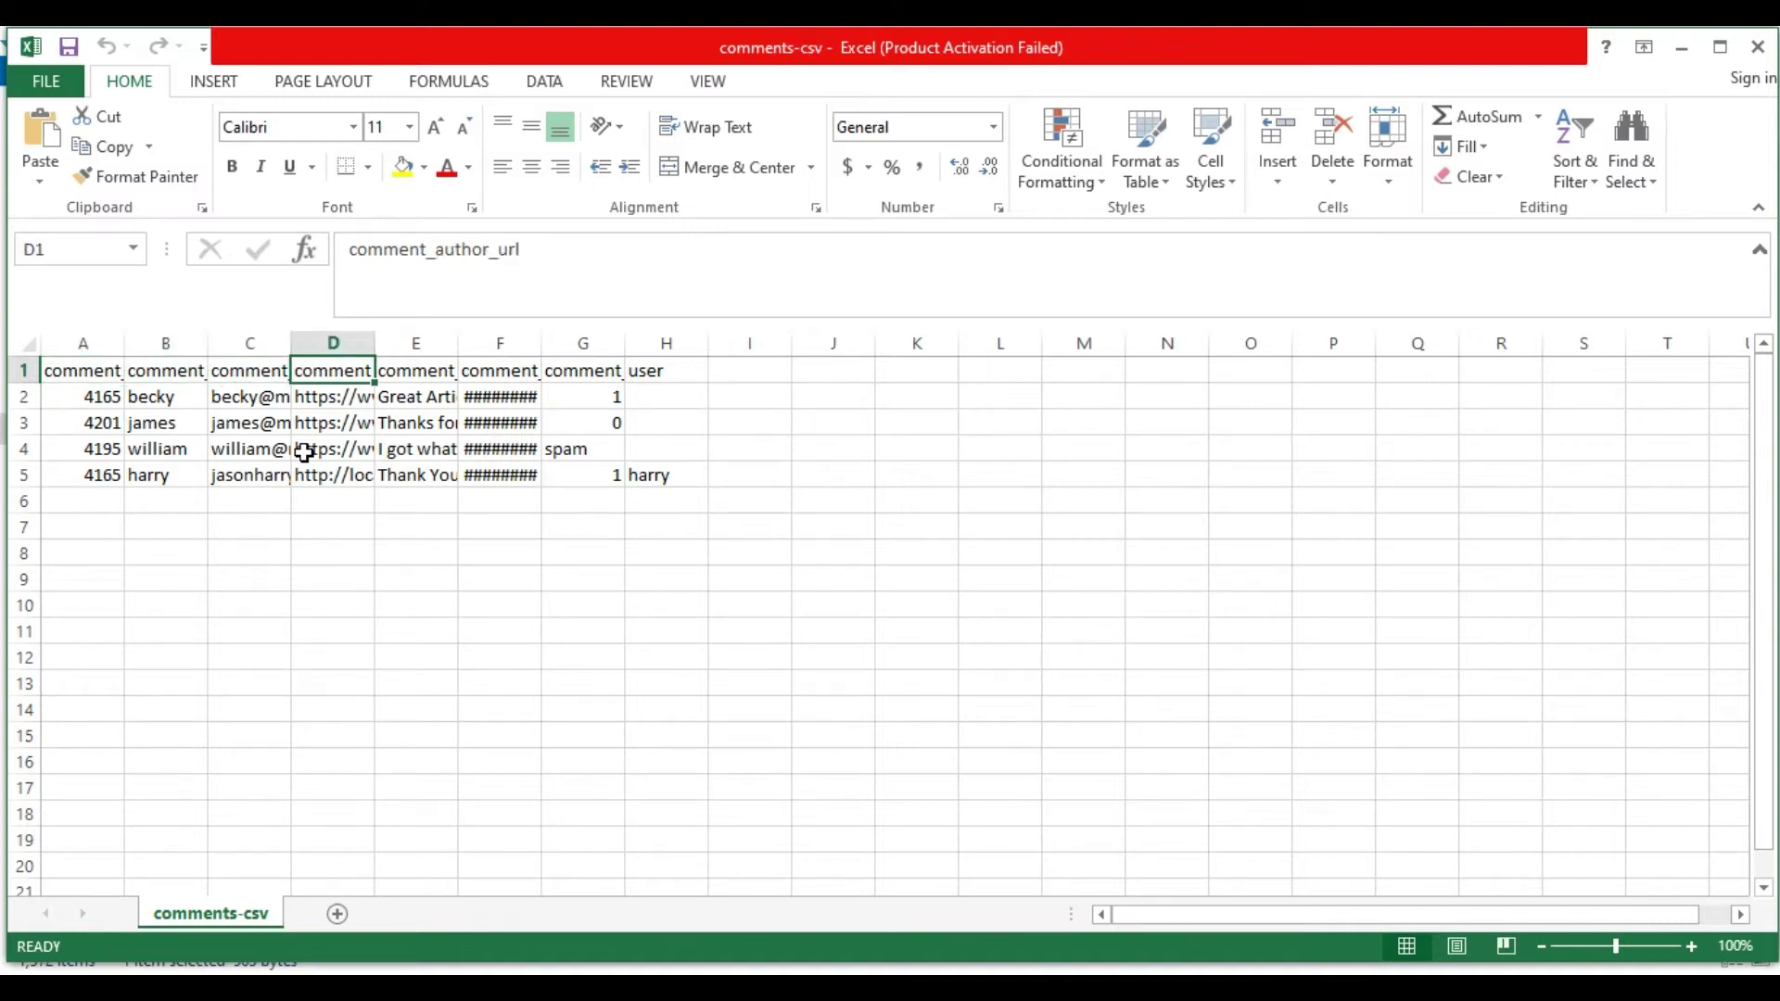
pyautogui.press('Right')
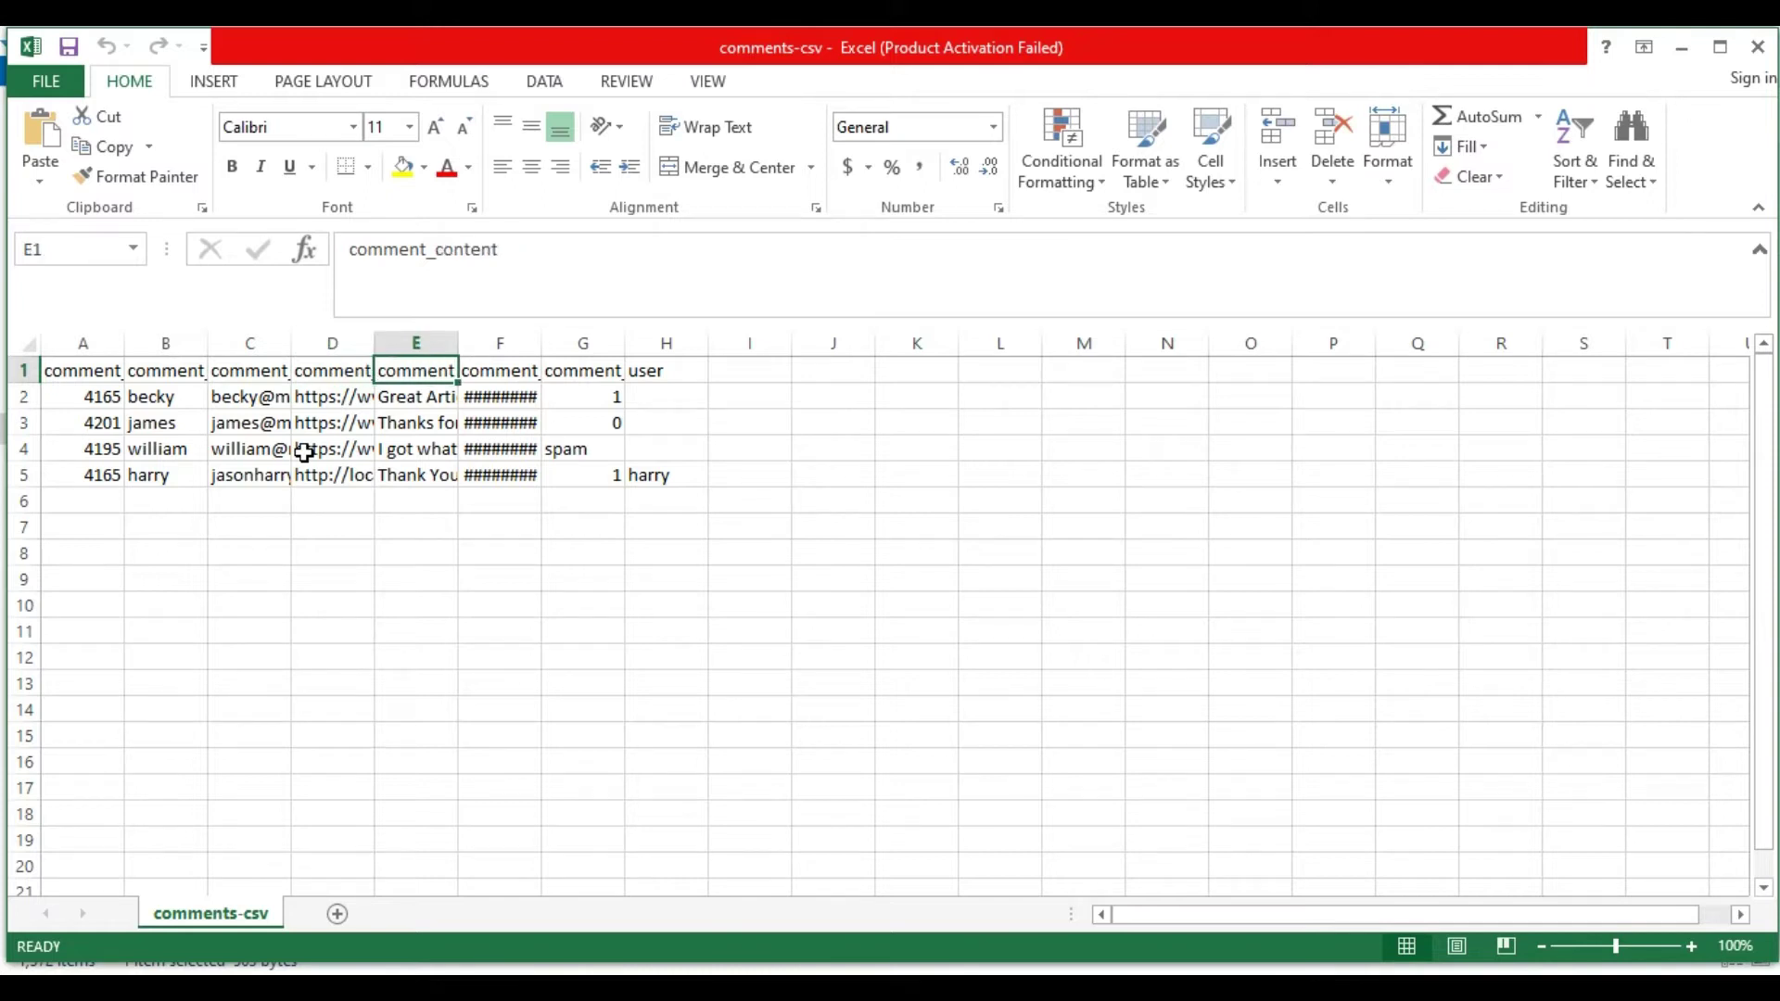
pyautogui.press('Right')
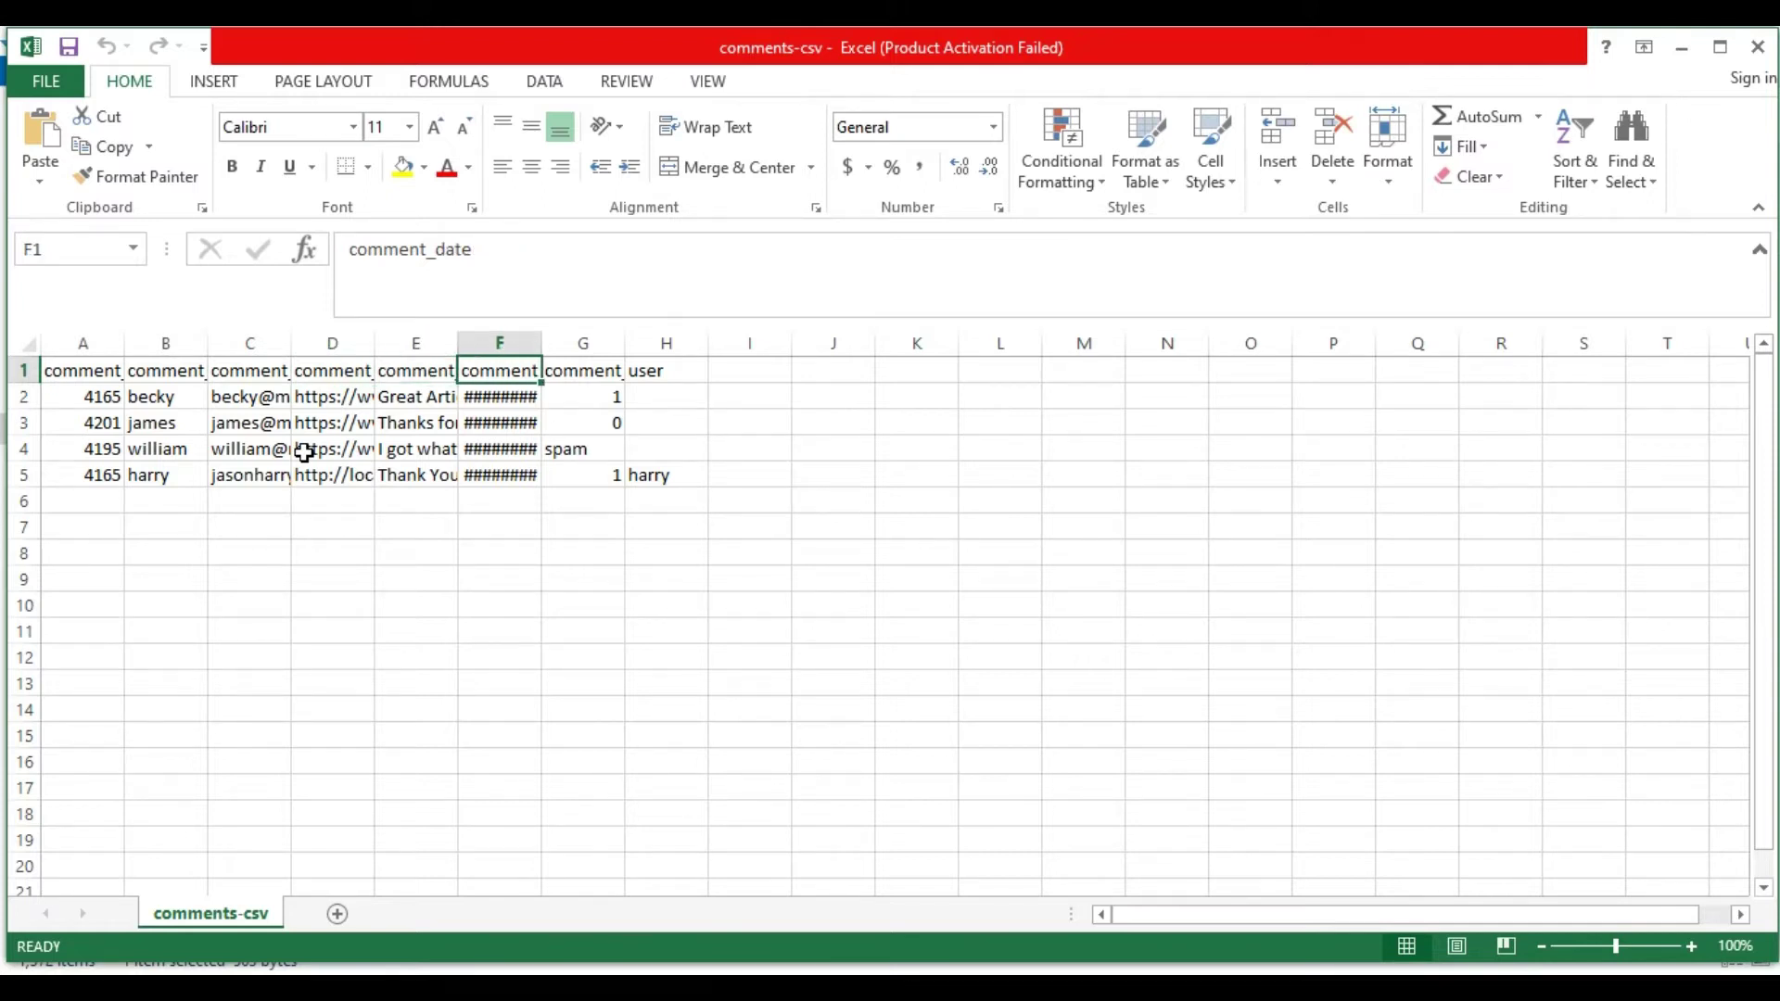
pyautogui.press('Right')
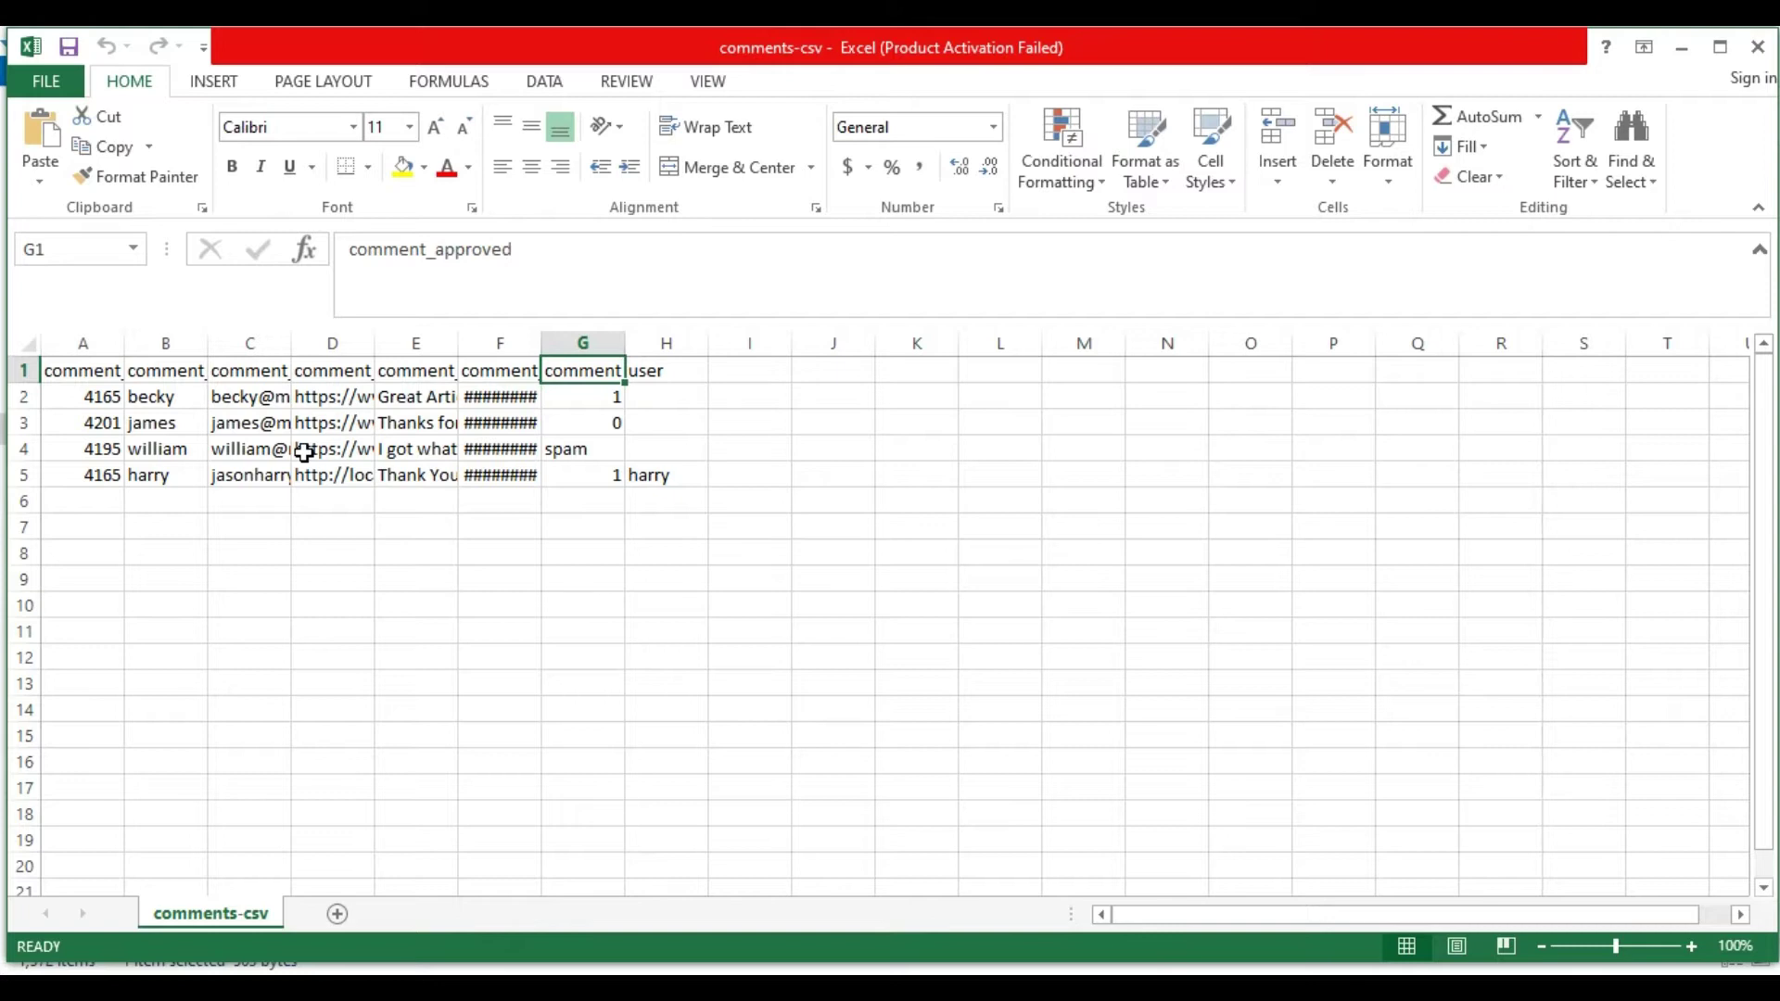
pyautogui.press('Right')
pyautogui.press('Home')
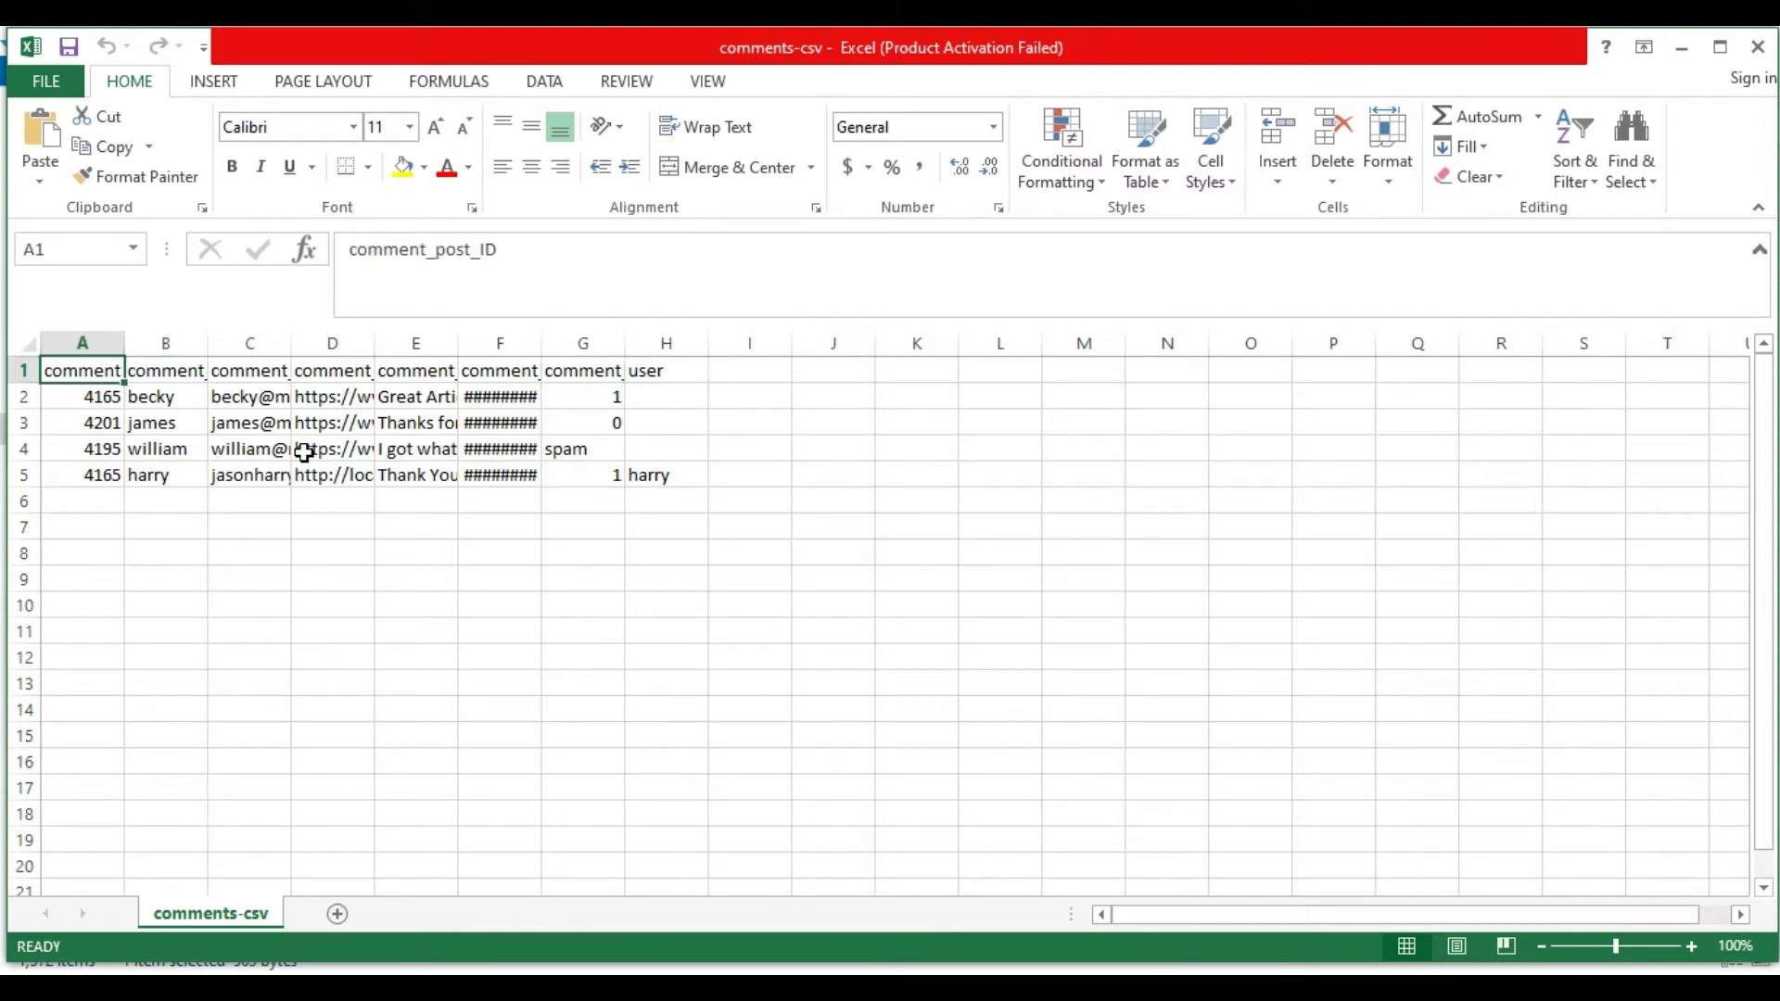
pyautogui.press('Down')
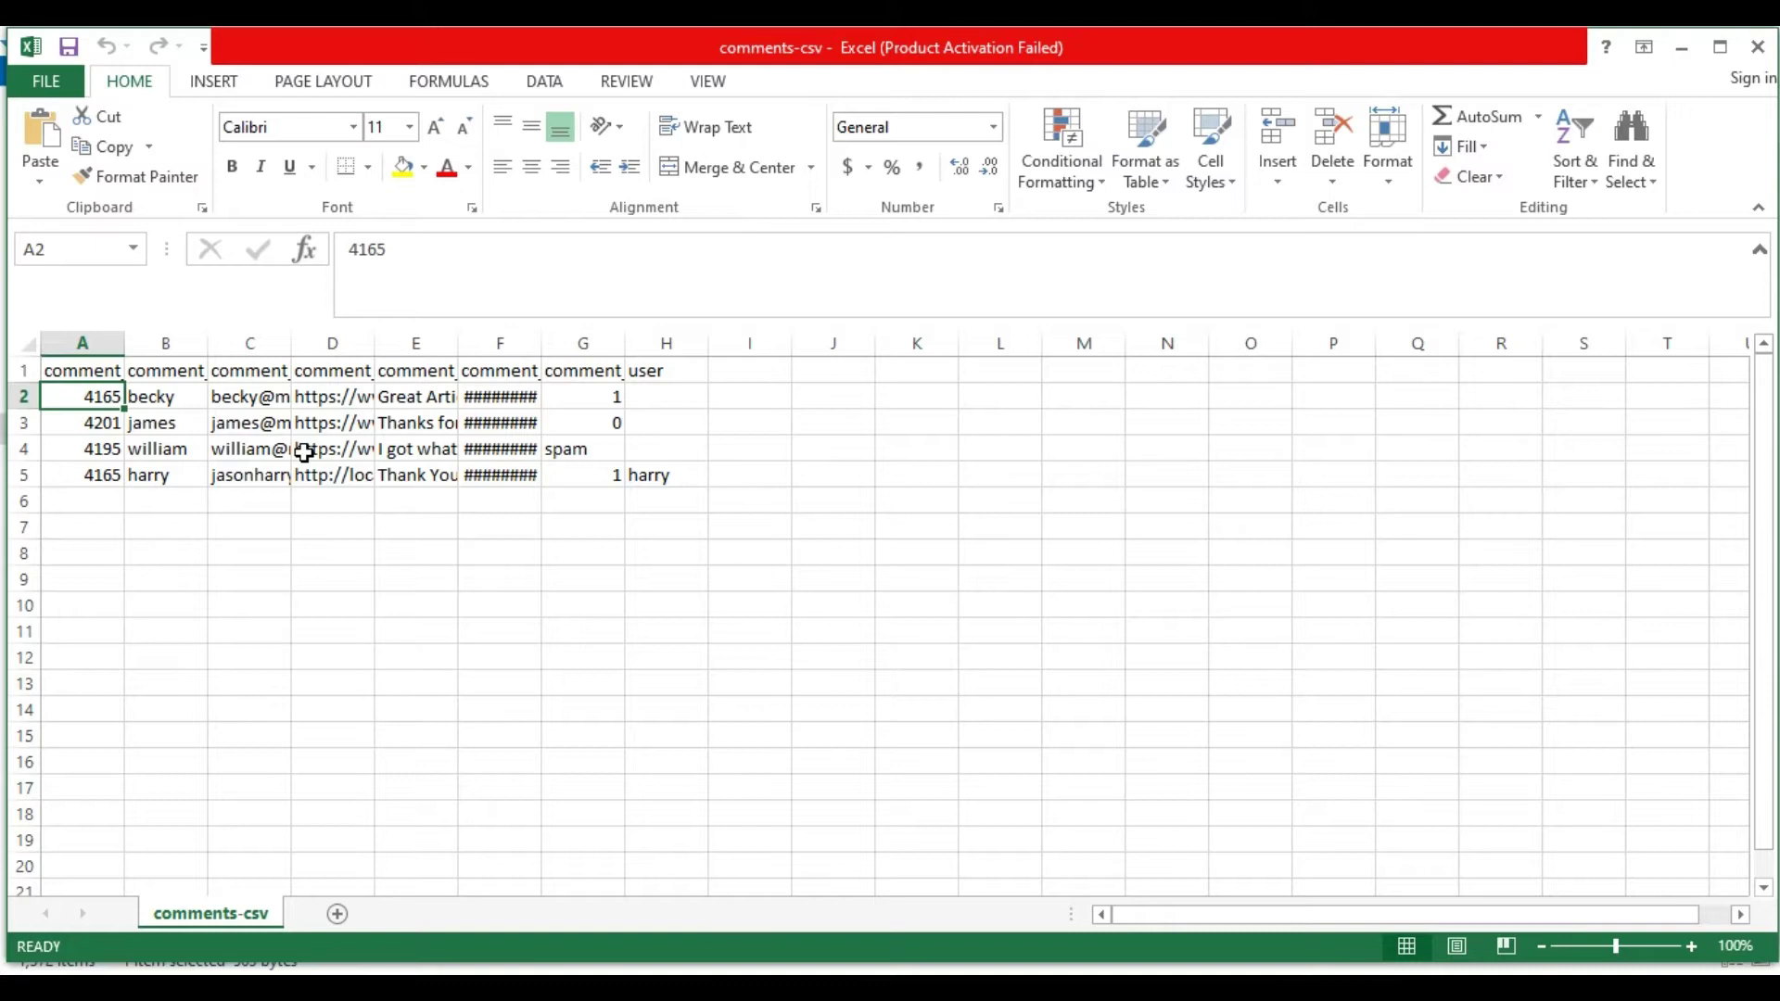
pyautogui.press('Down')
pyautogui.press('Down')
pyautogui.press('Up')
pyautogui.press('Up')
pyautogui.press('Up')
pyautogui.press('Right')
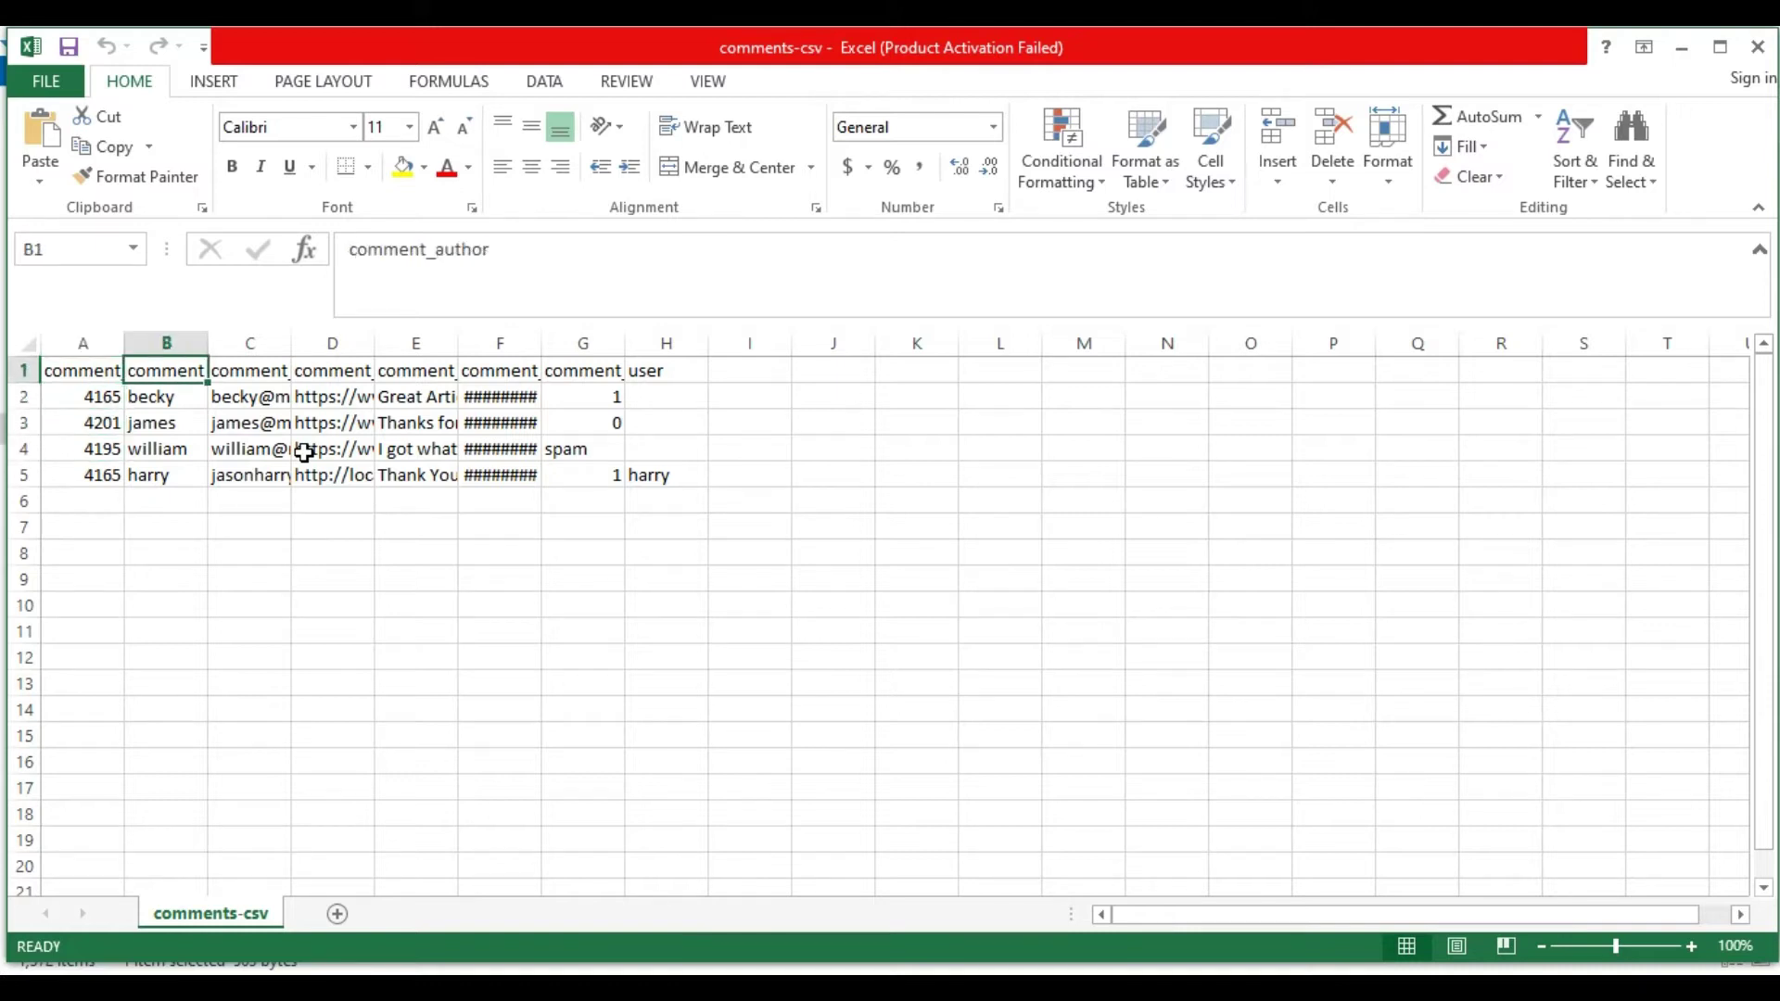
pyautogui.press('Down')
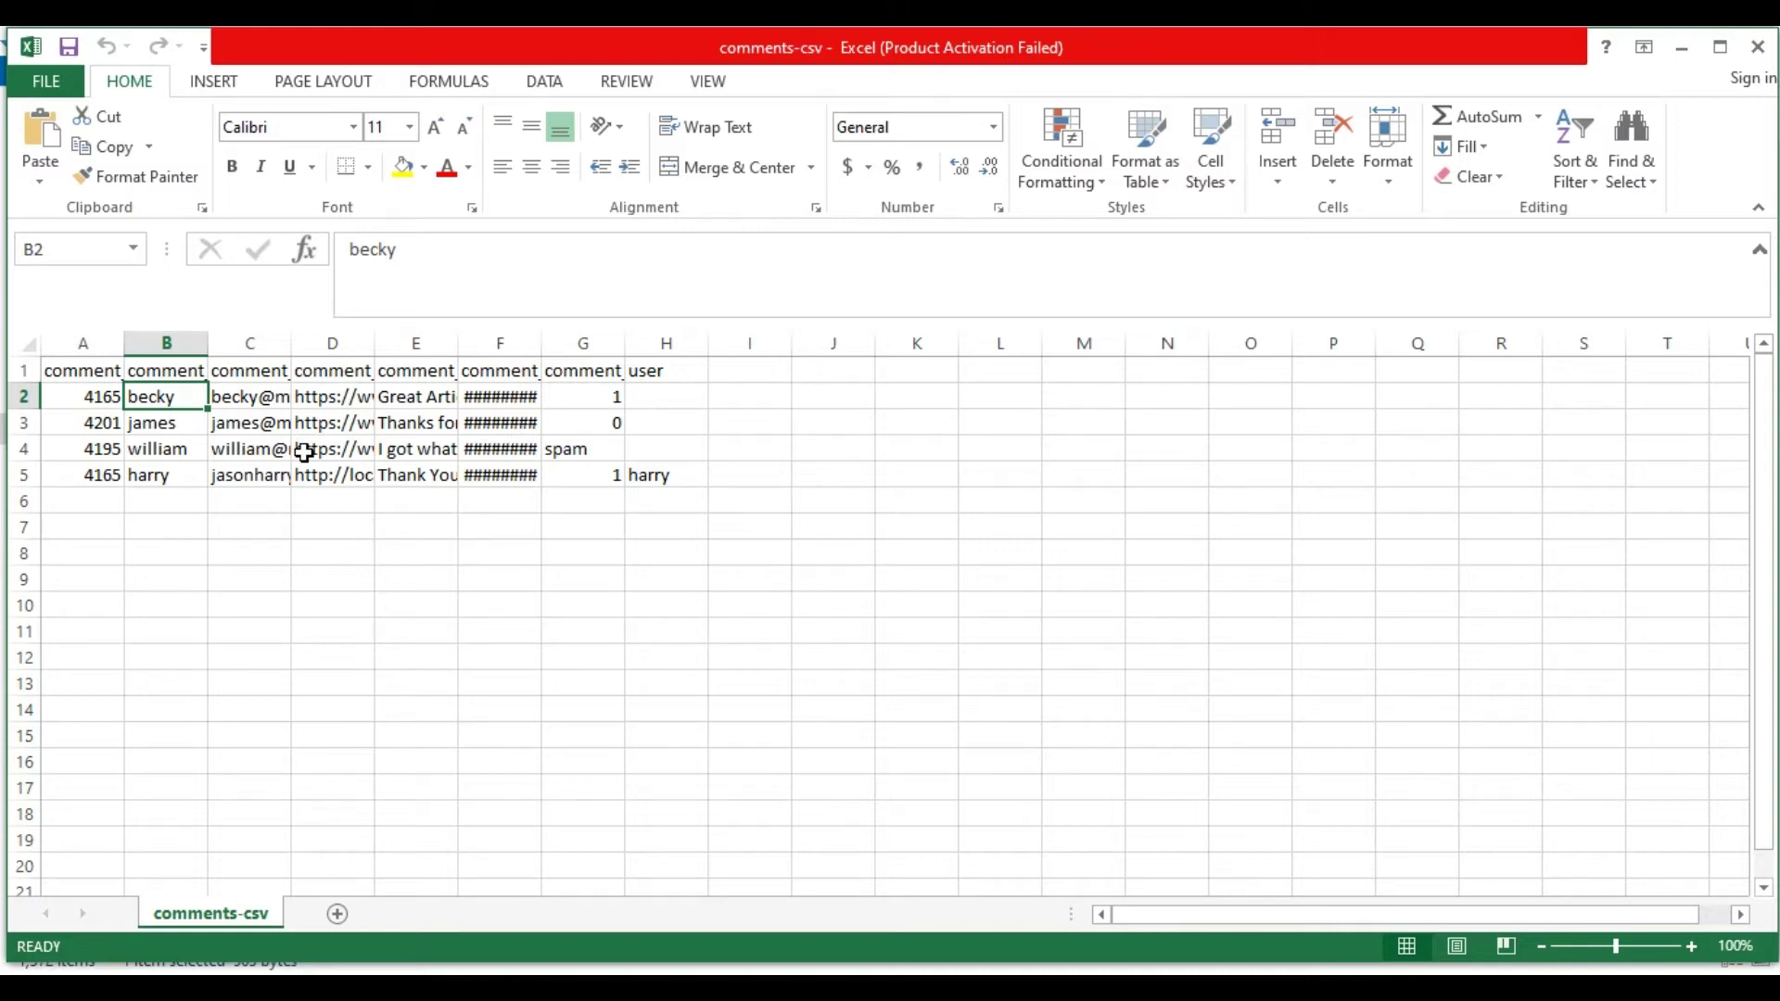
pyautogui.press('Down')
pyautogui.press('Down')
pyautogui.press('Up')
pyautogui.press('Up')
pyautogui.press('Up')
pyautogui.press('Right')
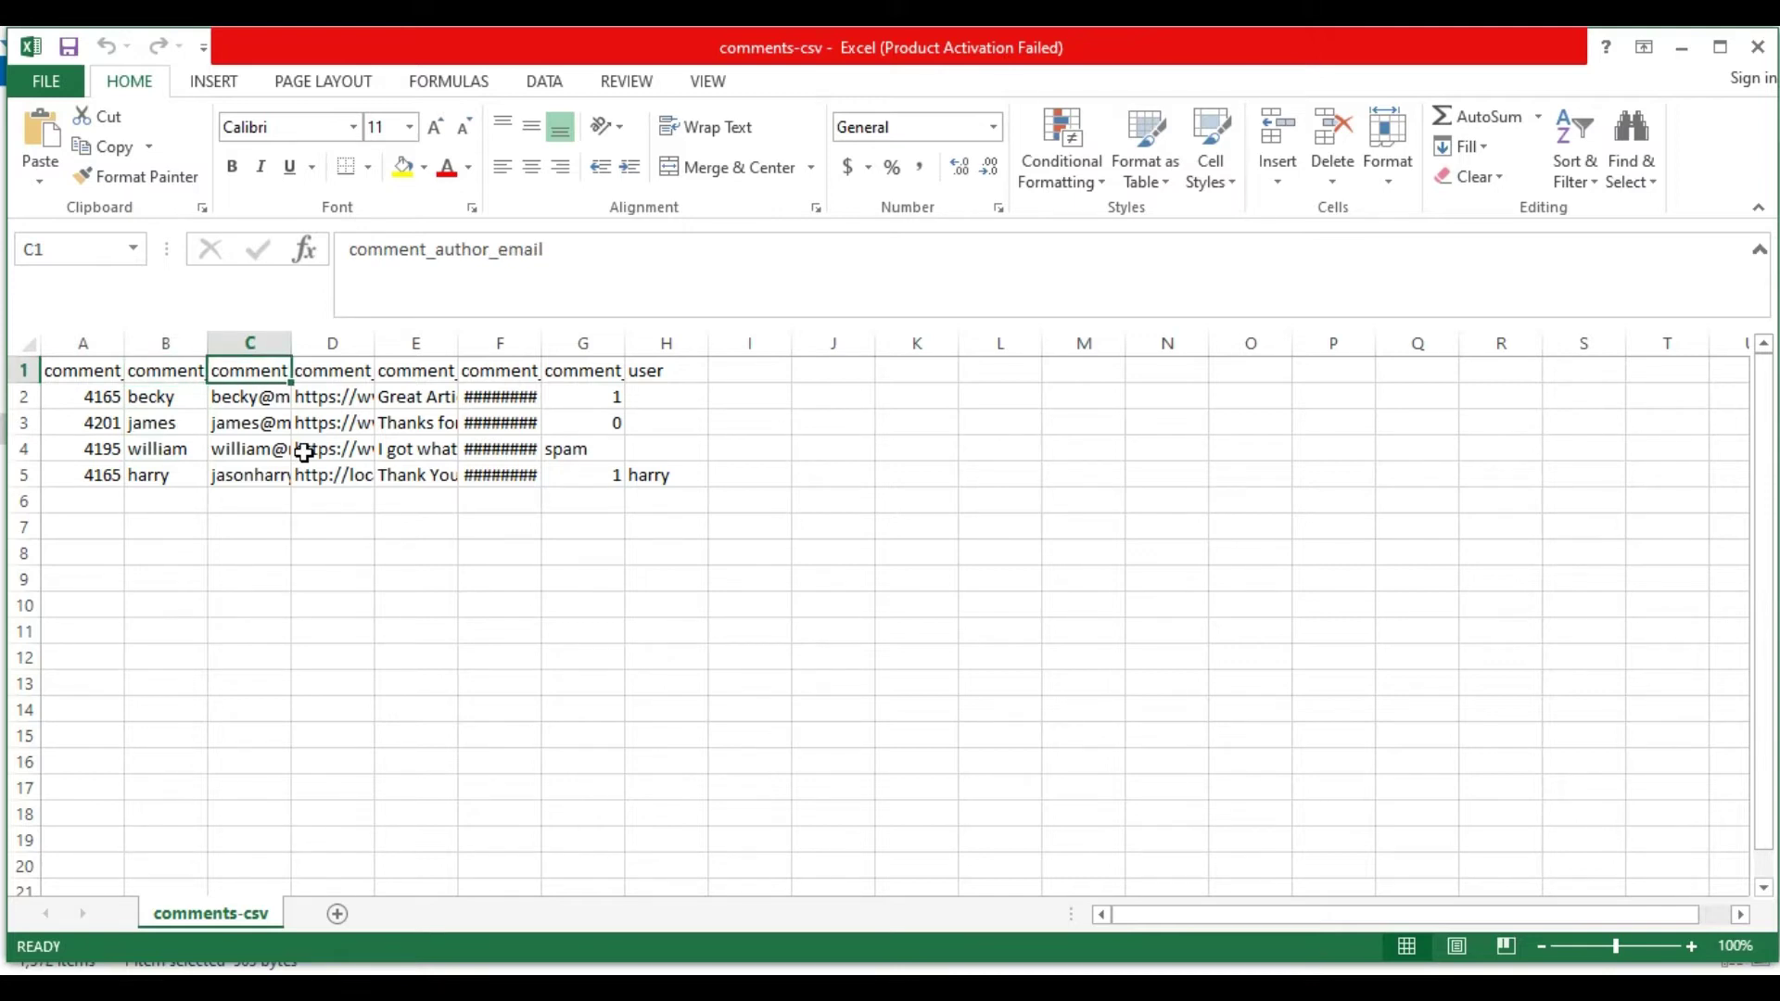
pyautogui.press('Down')
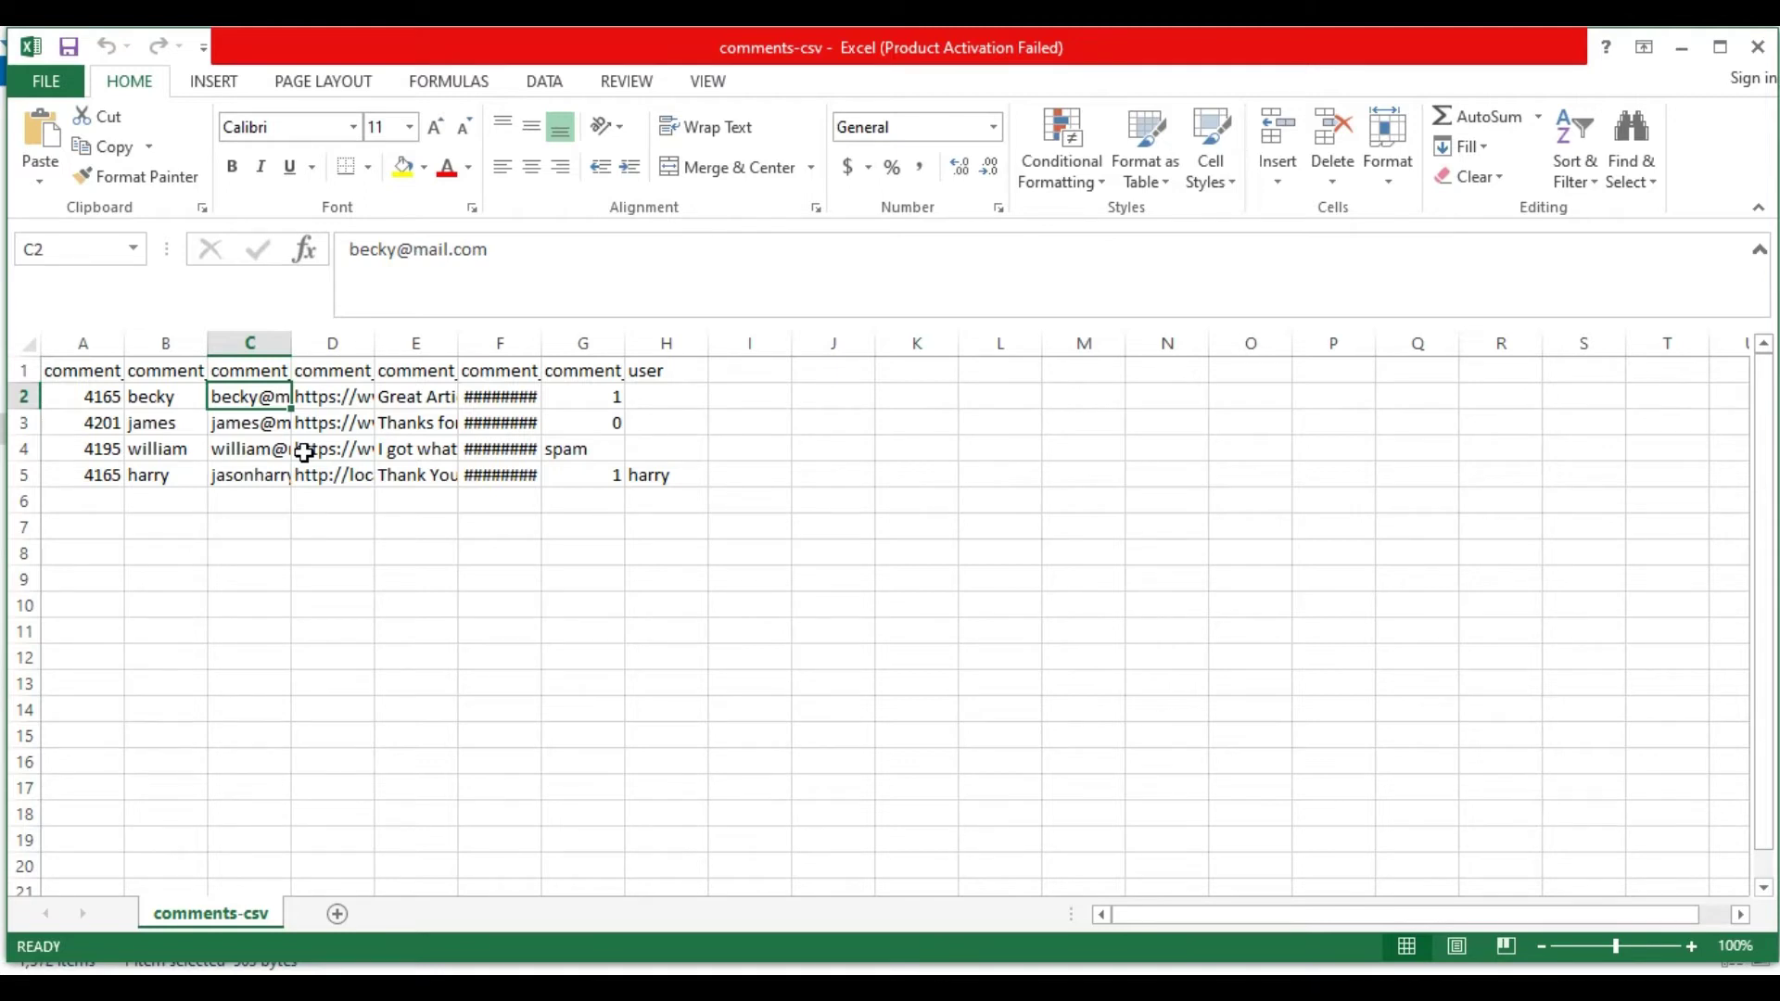
pyautogui.press('Up')
pyautogui.press('Right')
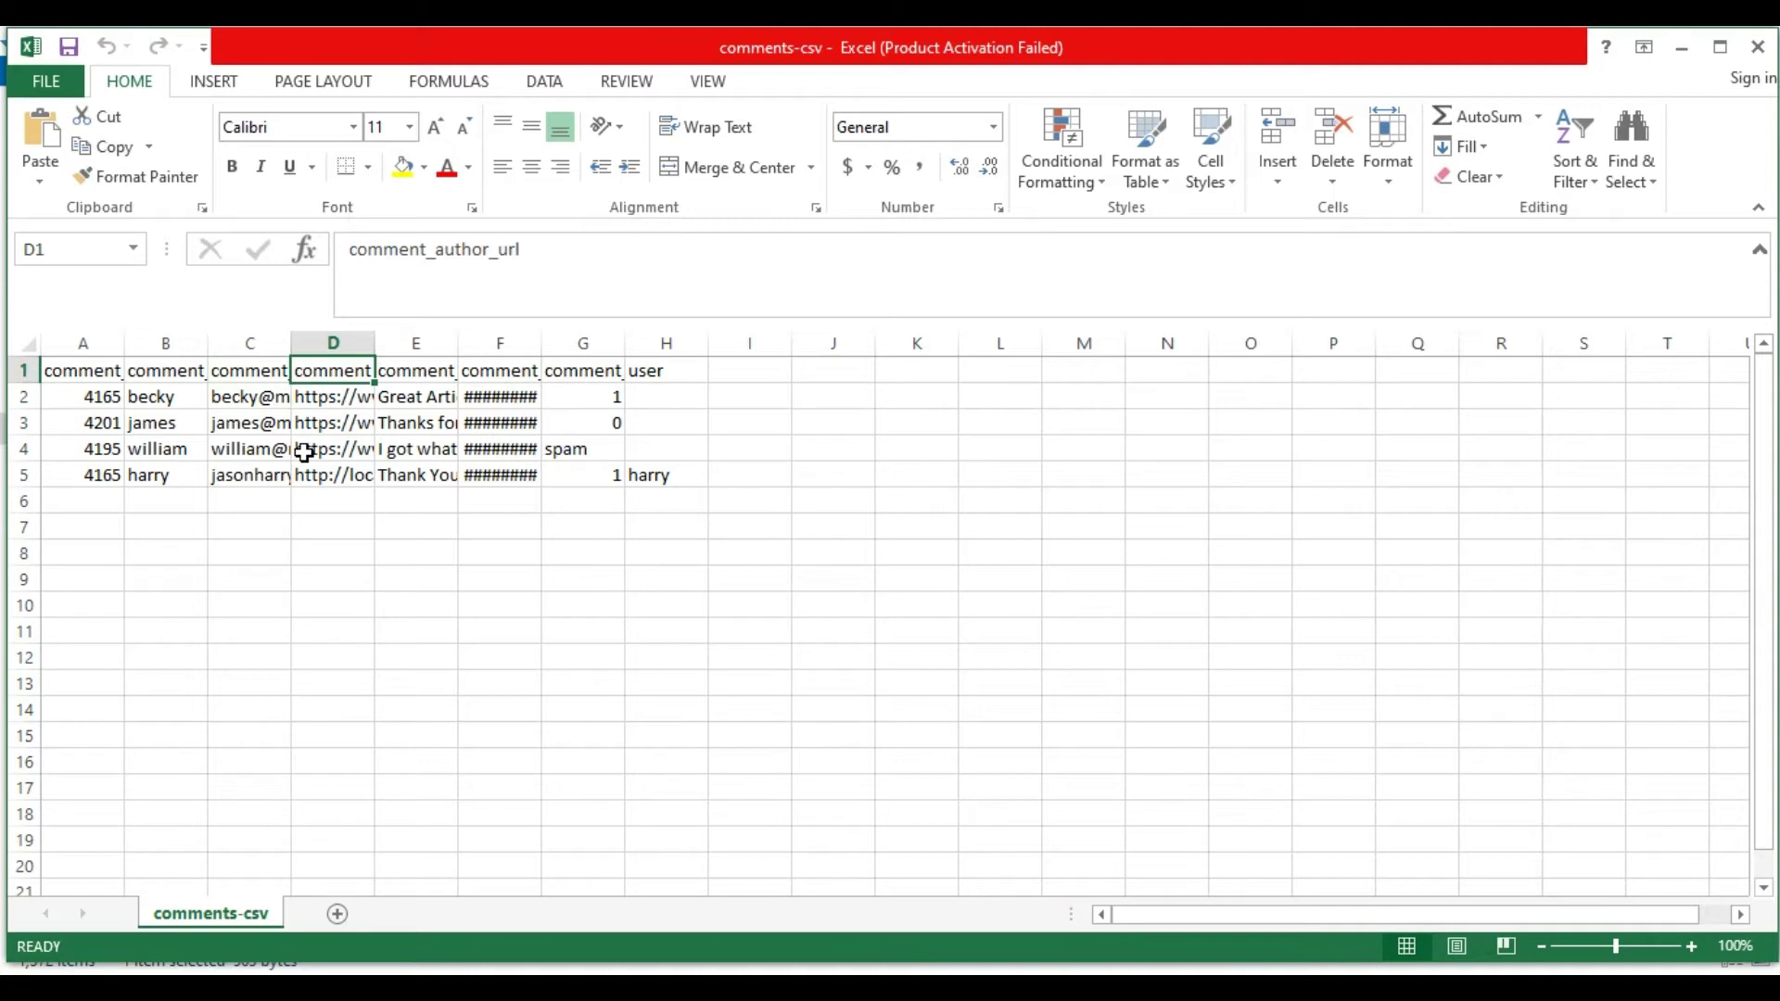
pyautogui.press('Down')
pyautogui.press('Down')
pyautogui.press('Down')
pyautogui.press('Down')
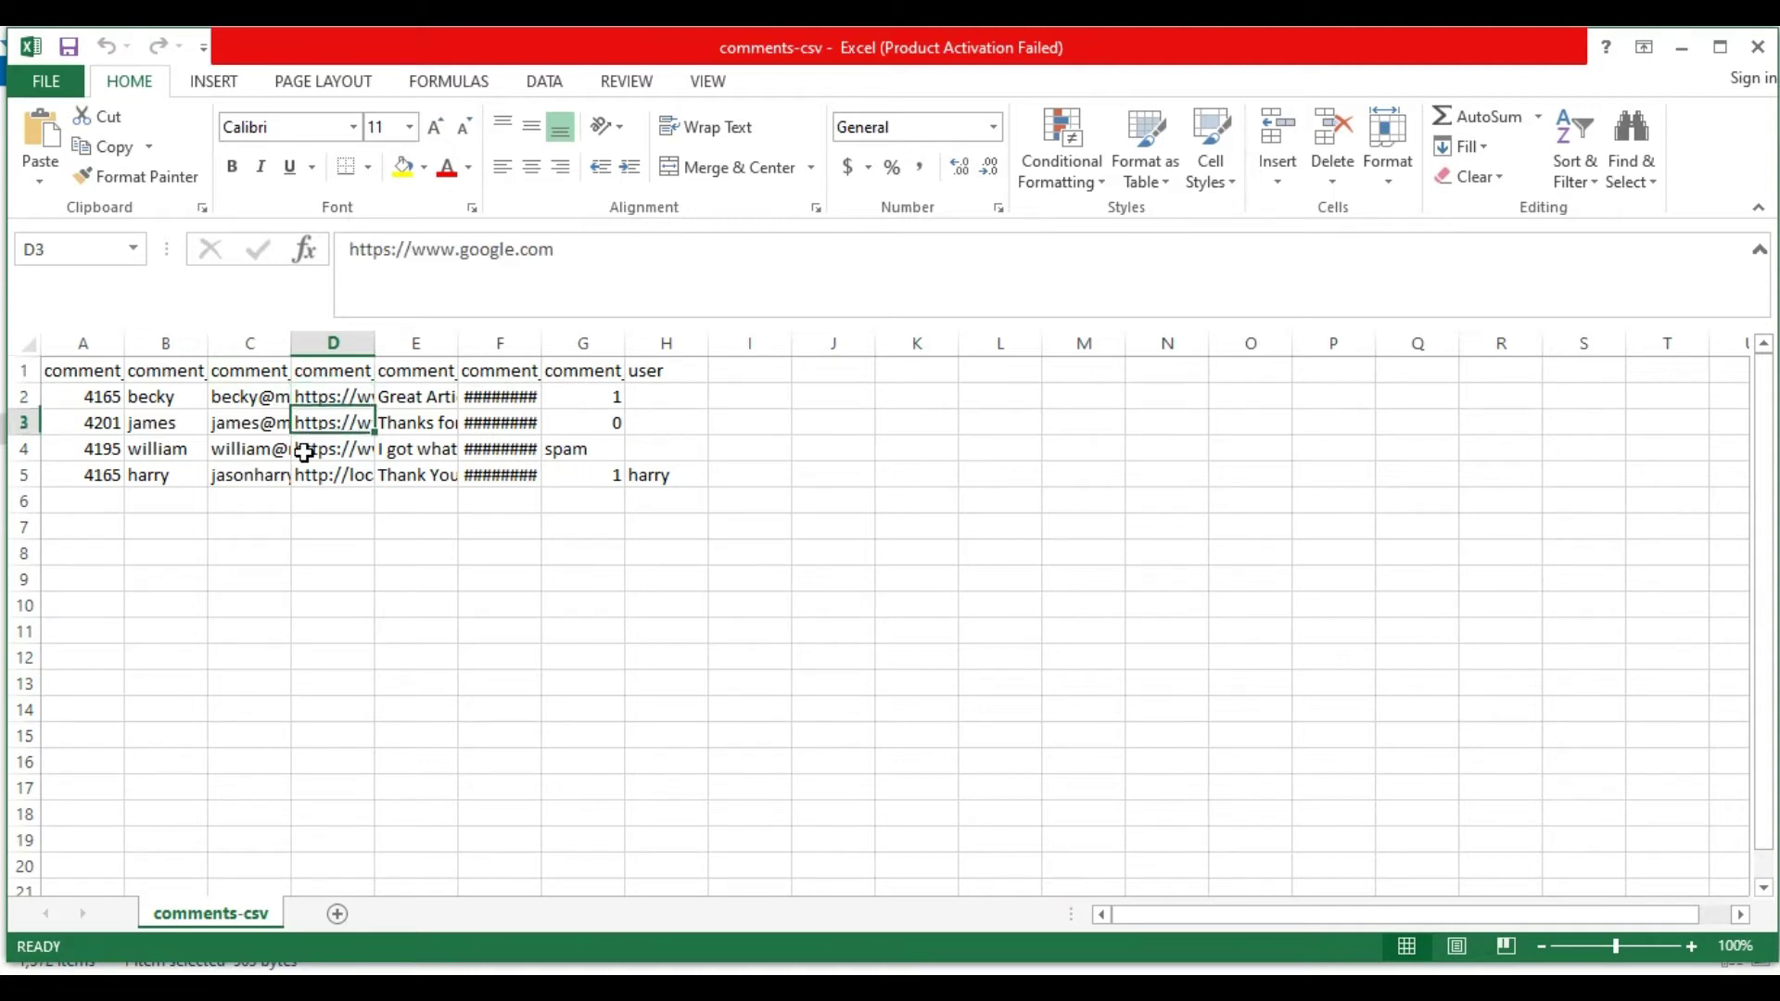
pyautogui.press('Up')
pyautogui.press('Up')
pyautogui.press('Up')
pyautogui.press('Up')
pyautogui.press('Right')
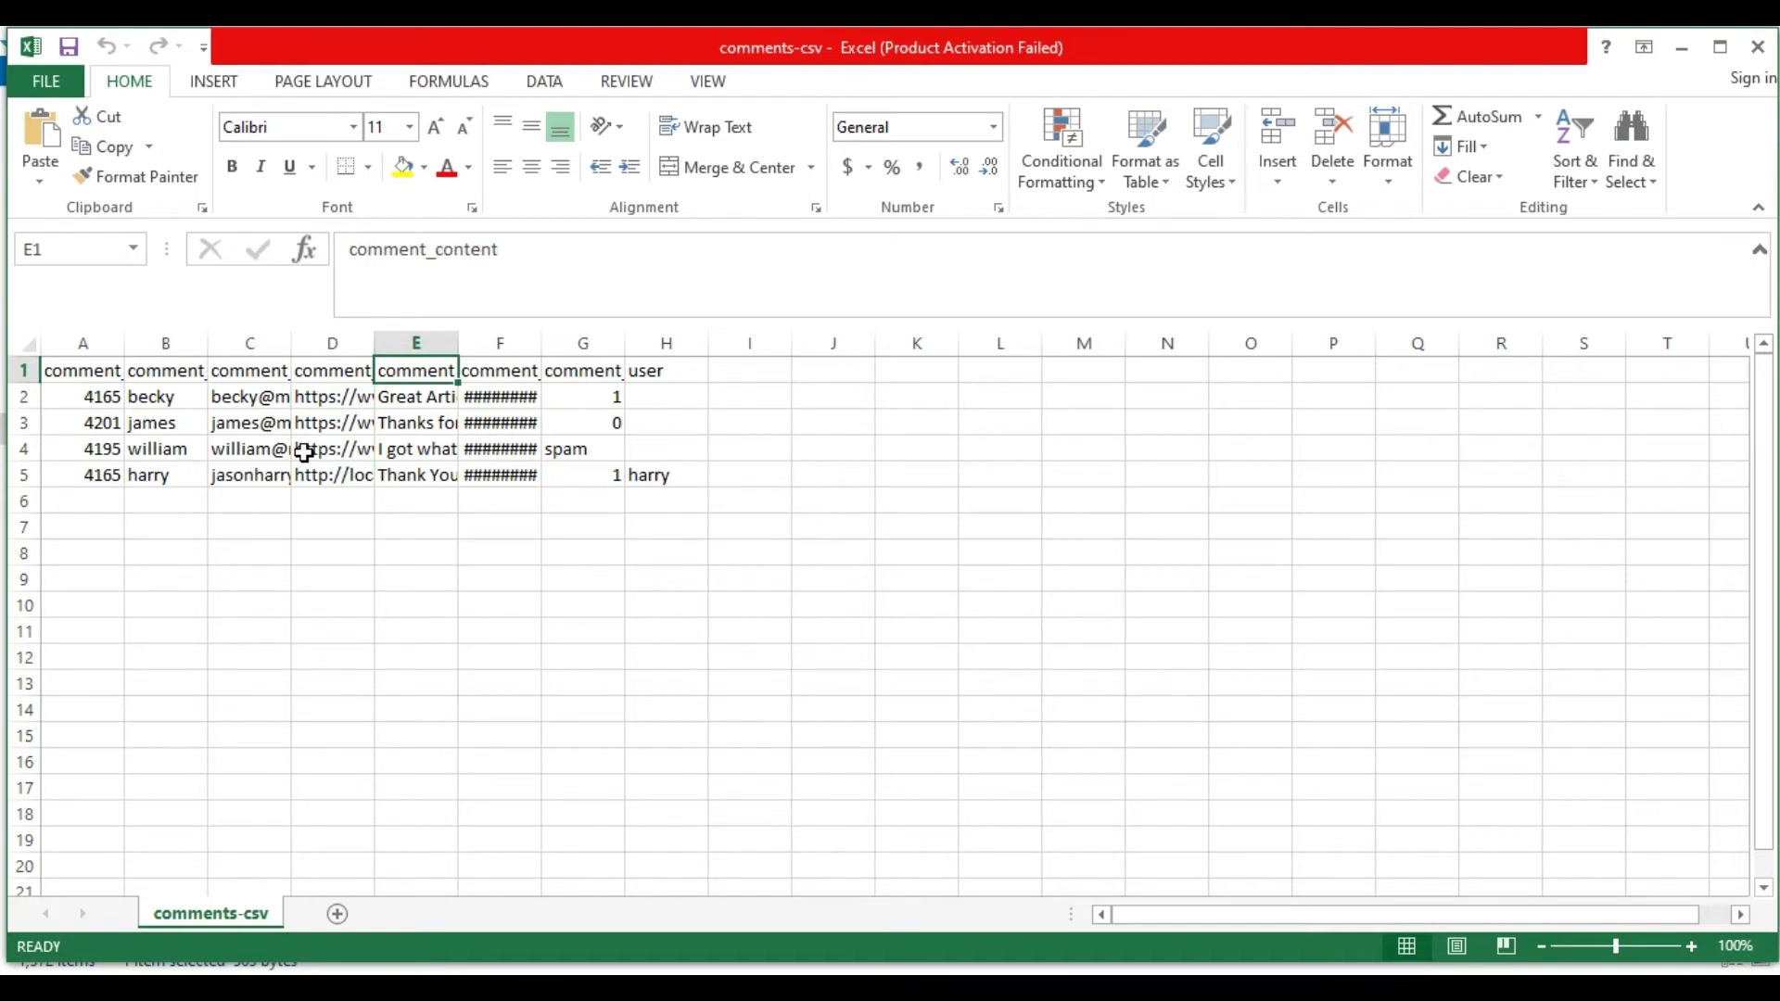
pyautogui.press('Down')
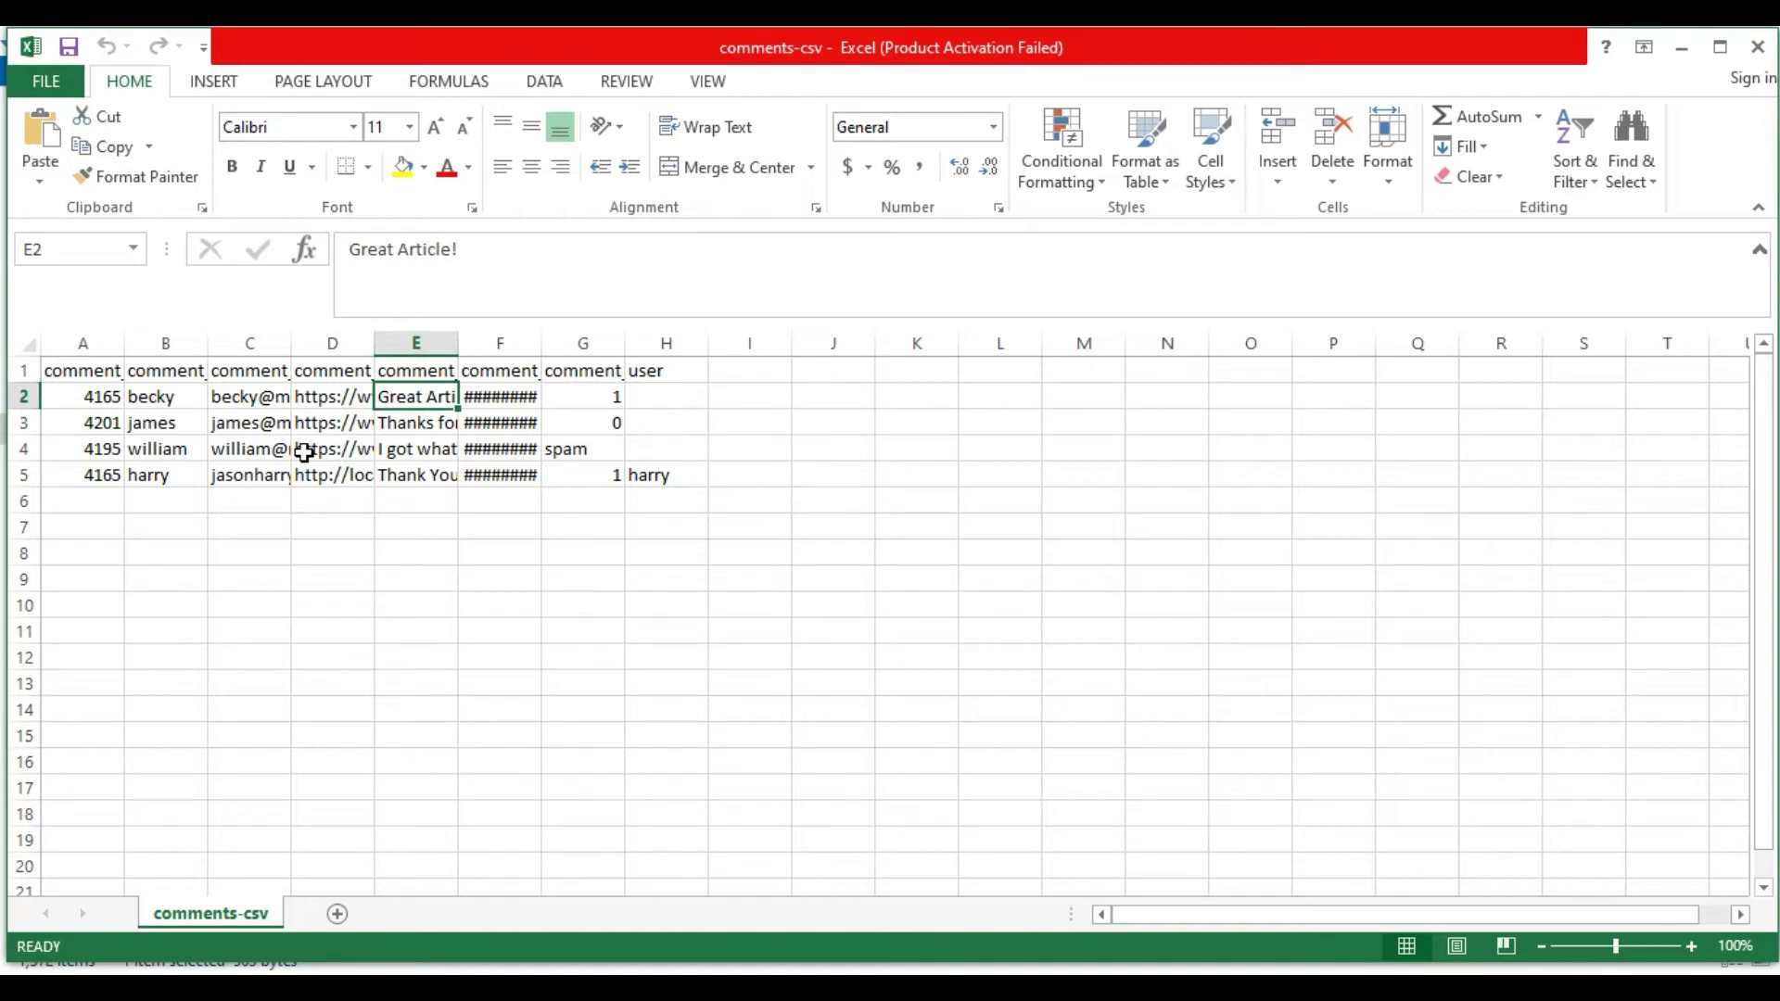
pyautogui.press('Down')
pyautogui.press('Up')
pyautogui.press('Up')
pyautogui.press('Right')
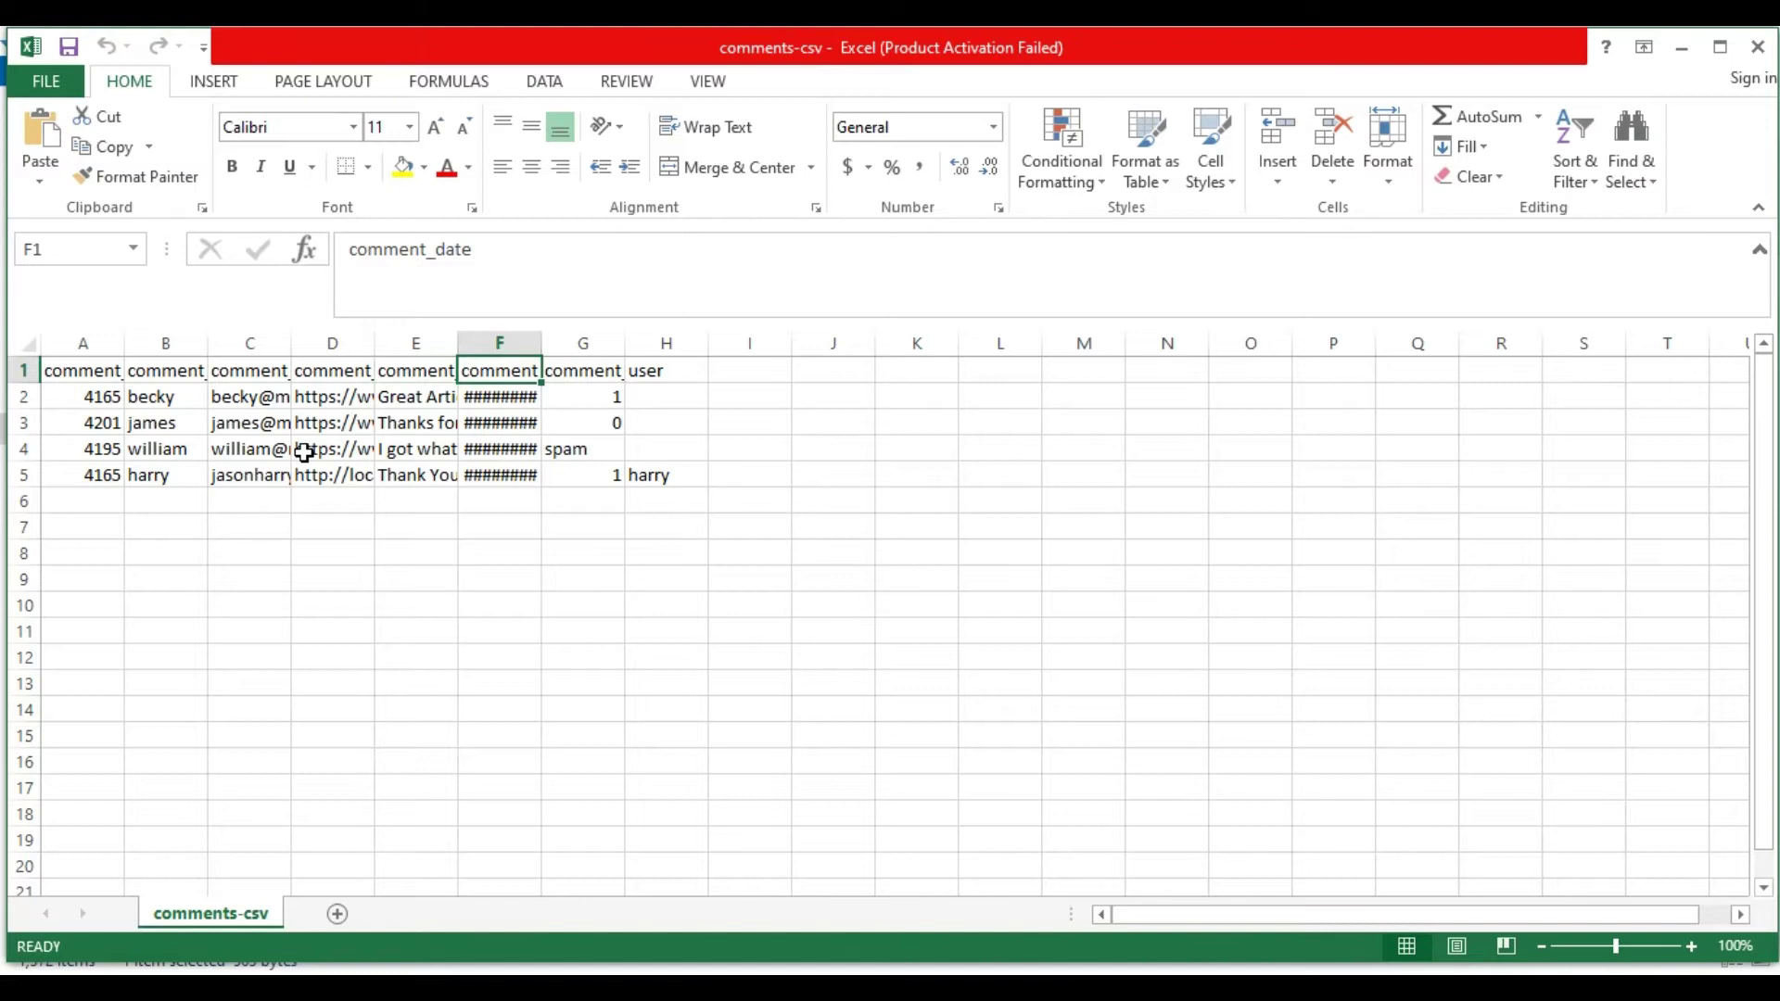
pyautogui.press('Down')
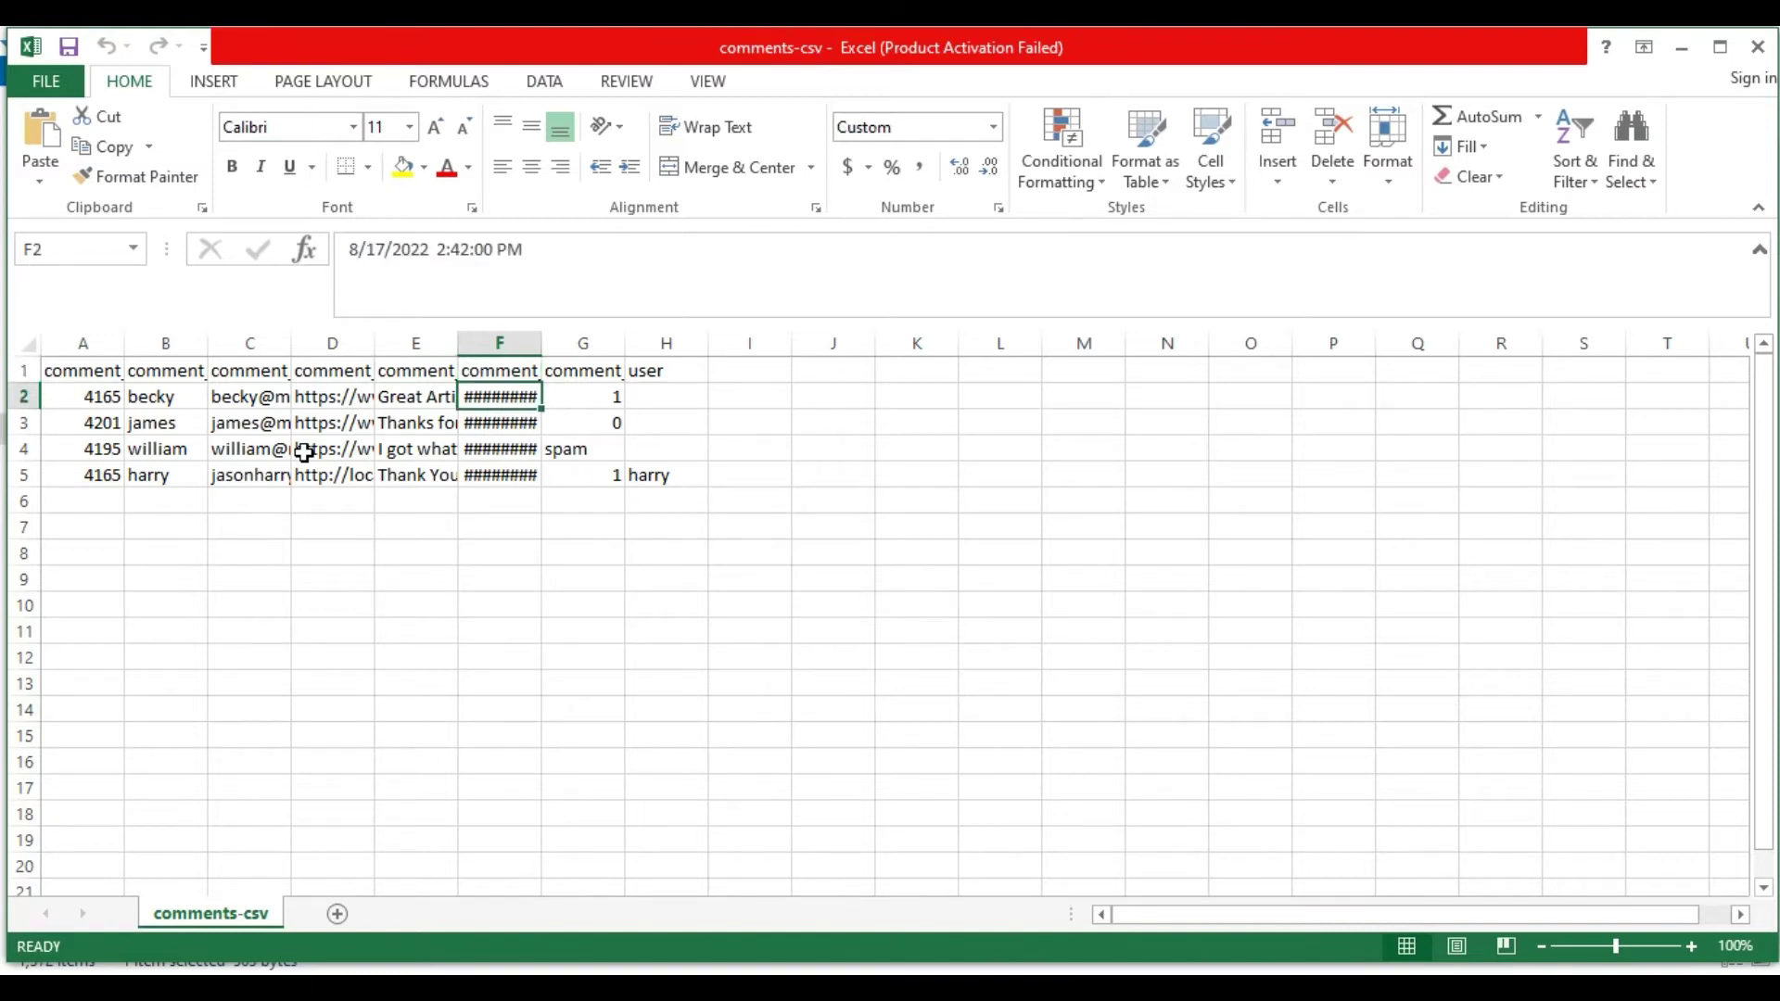
pyautogui.press('Down')
pyautogui.press('Up')
pyautogui.press('Up')
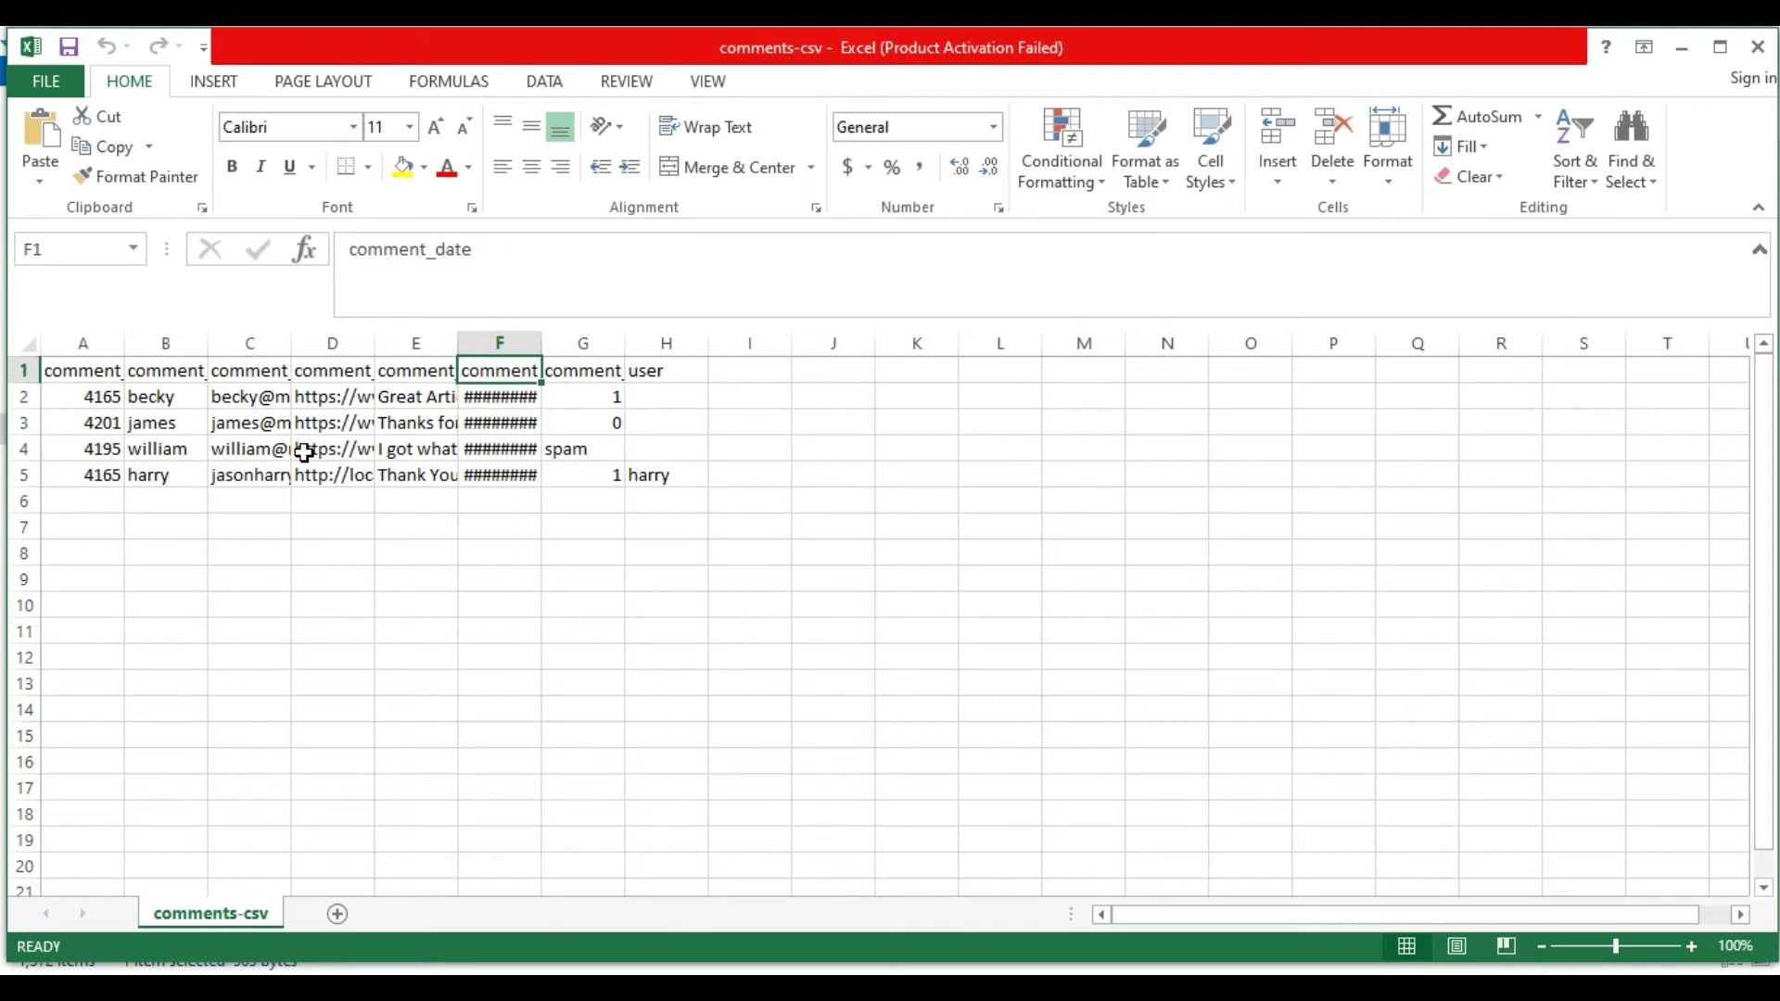
pyautogui.press('Right')
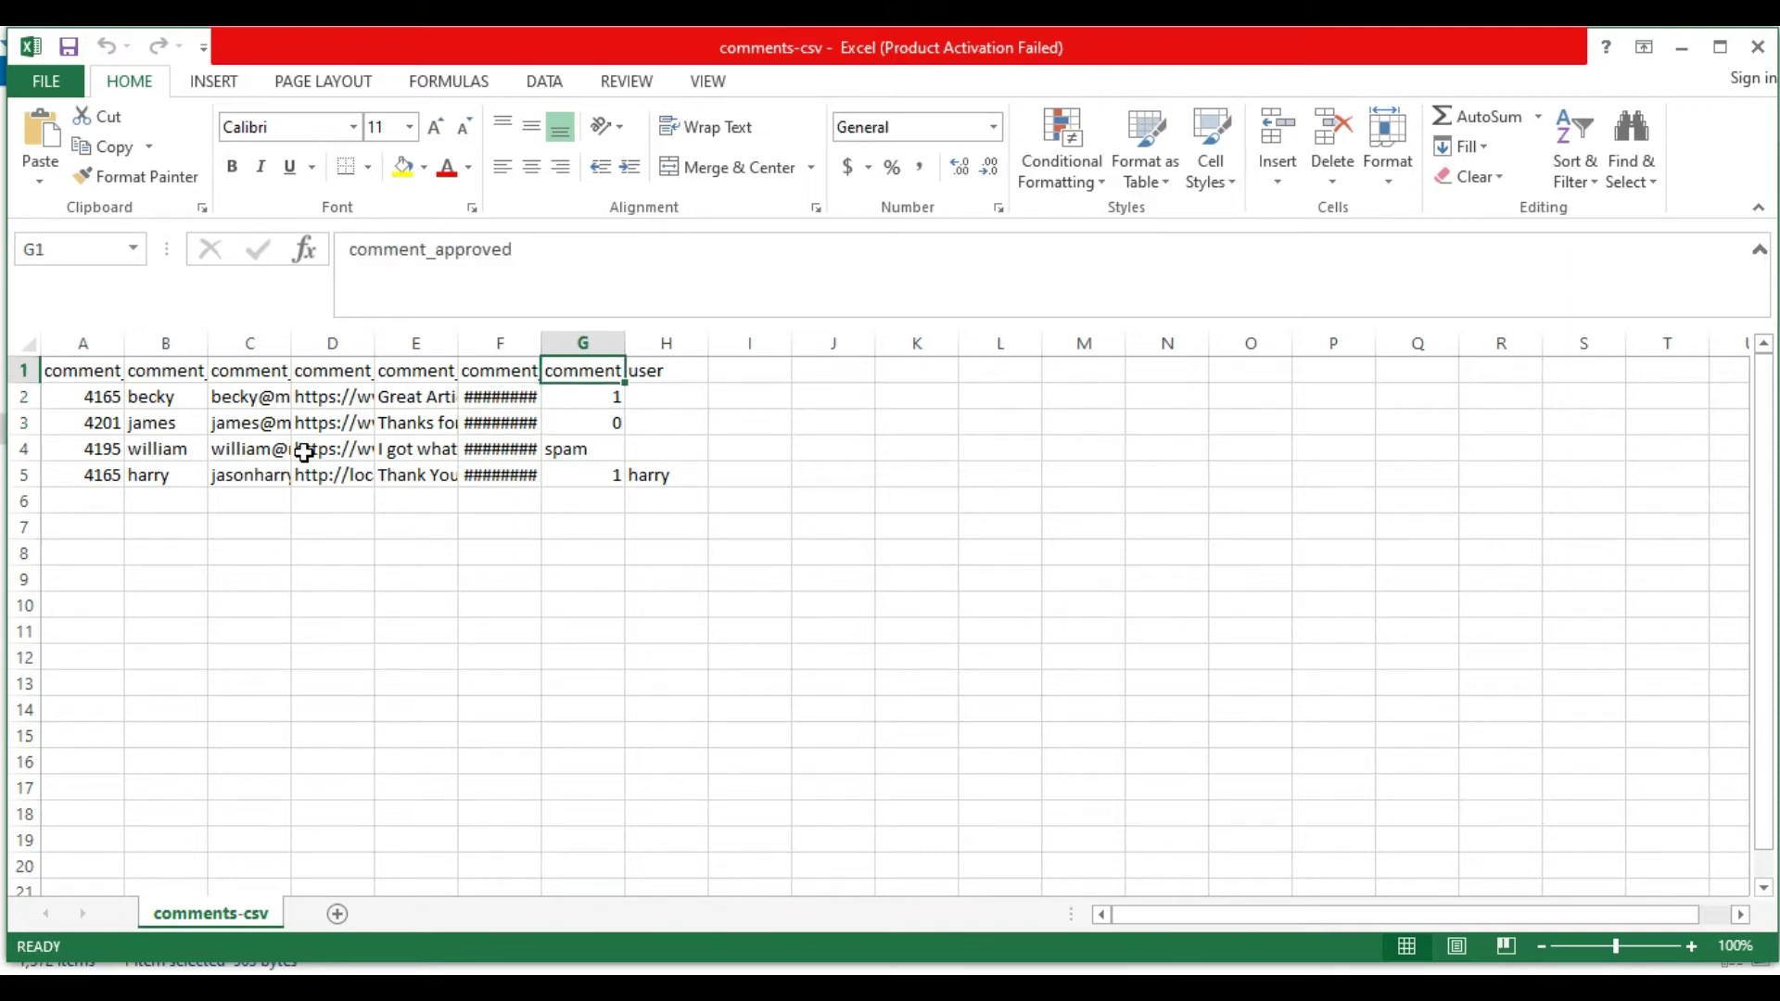
pyautogui.press('Down')
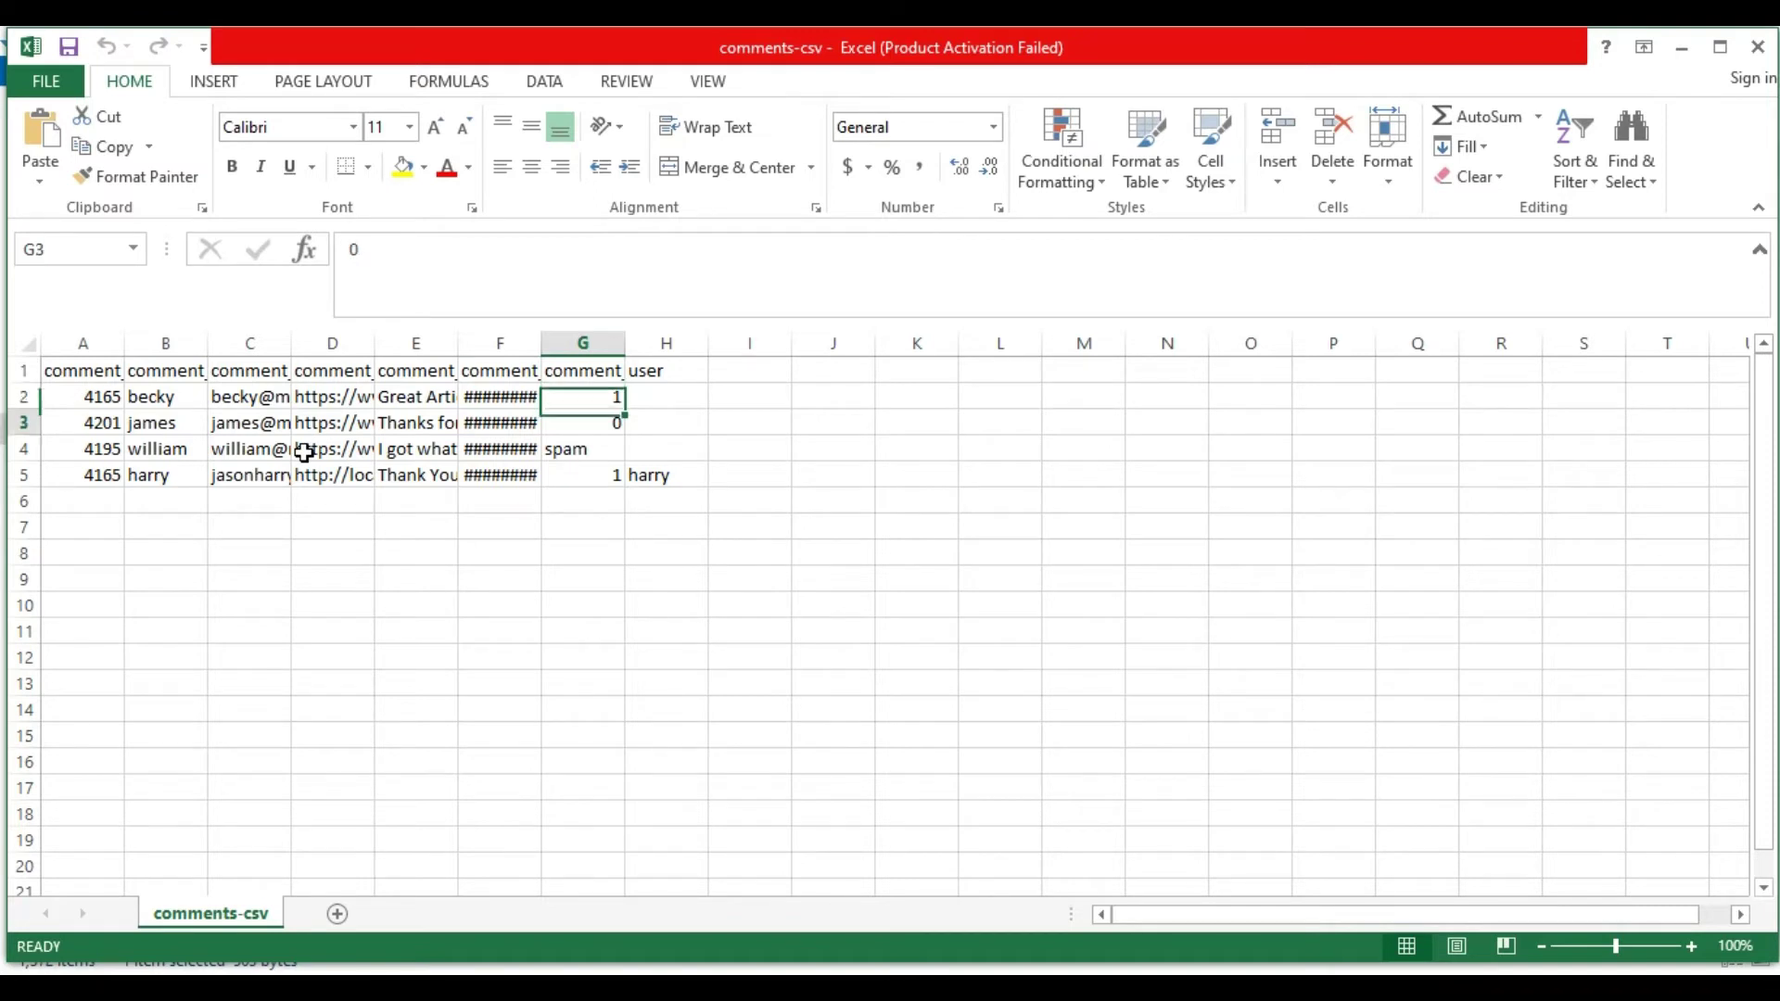
pyautogui.press('Down')
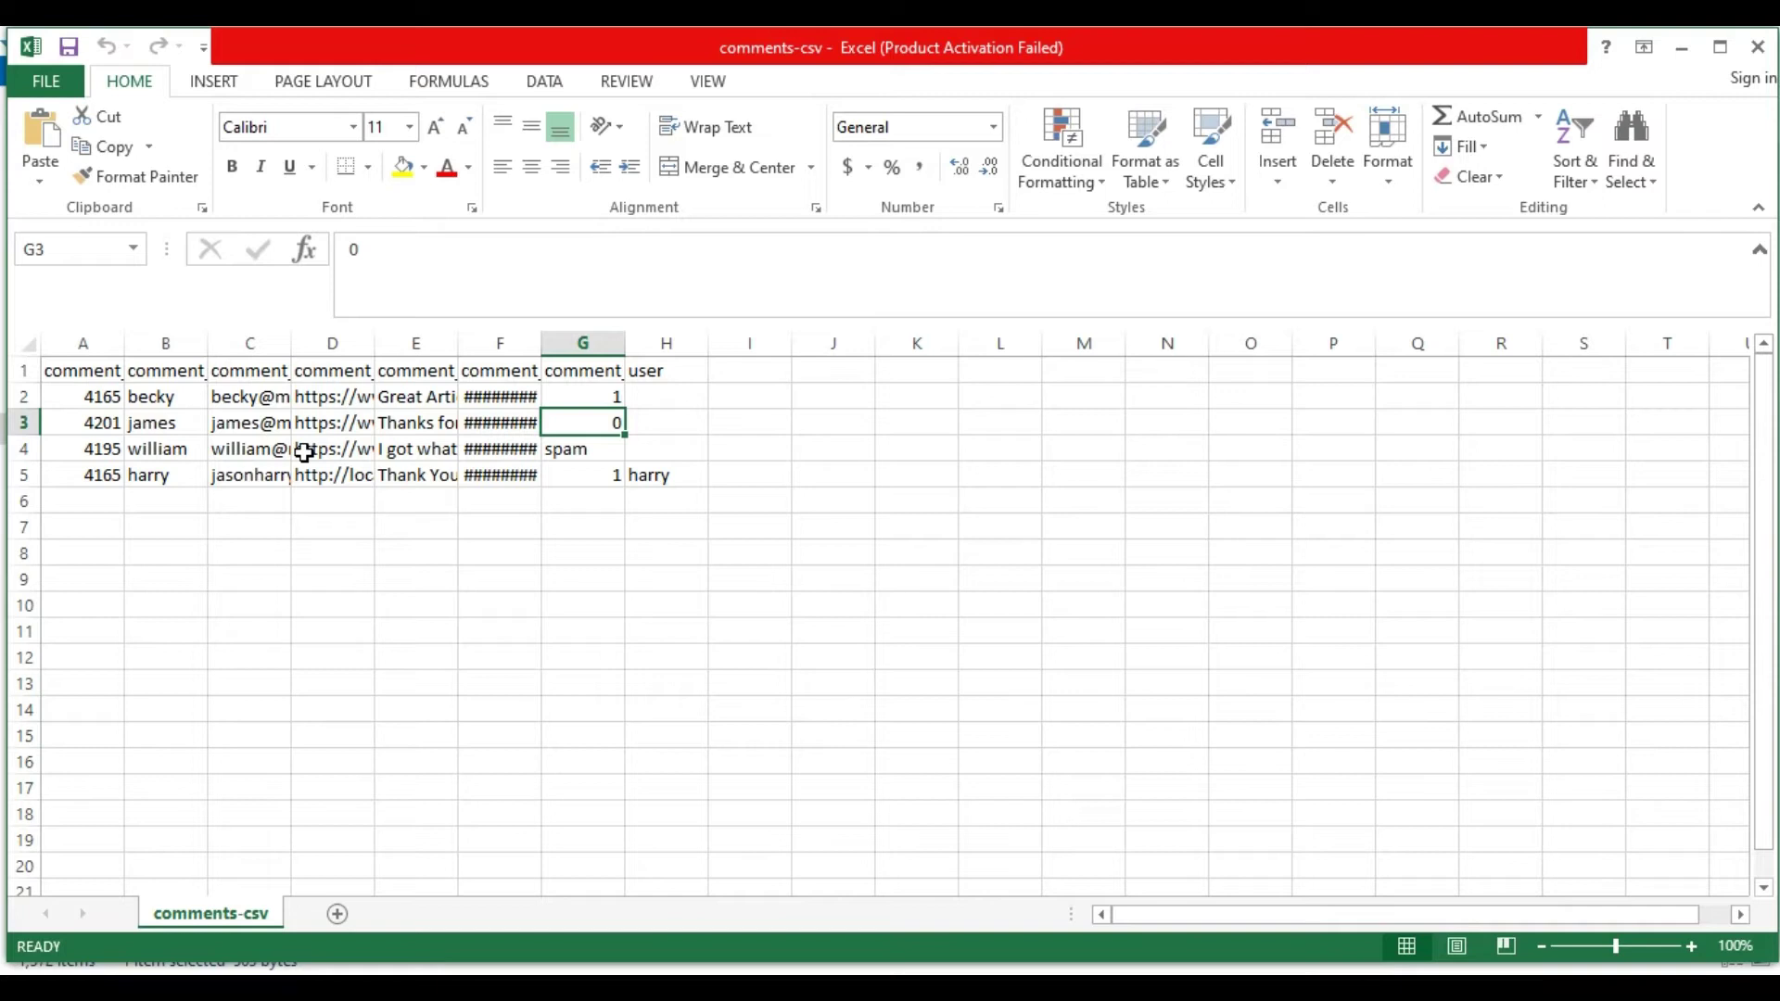
pyautogui.press('Down')
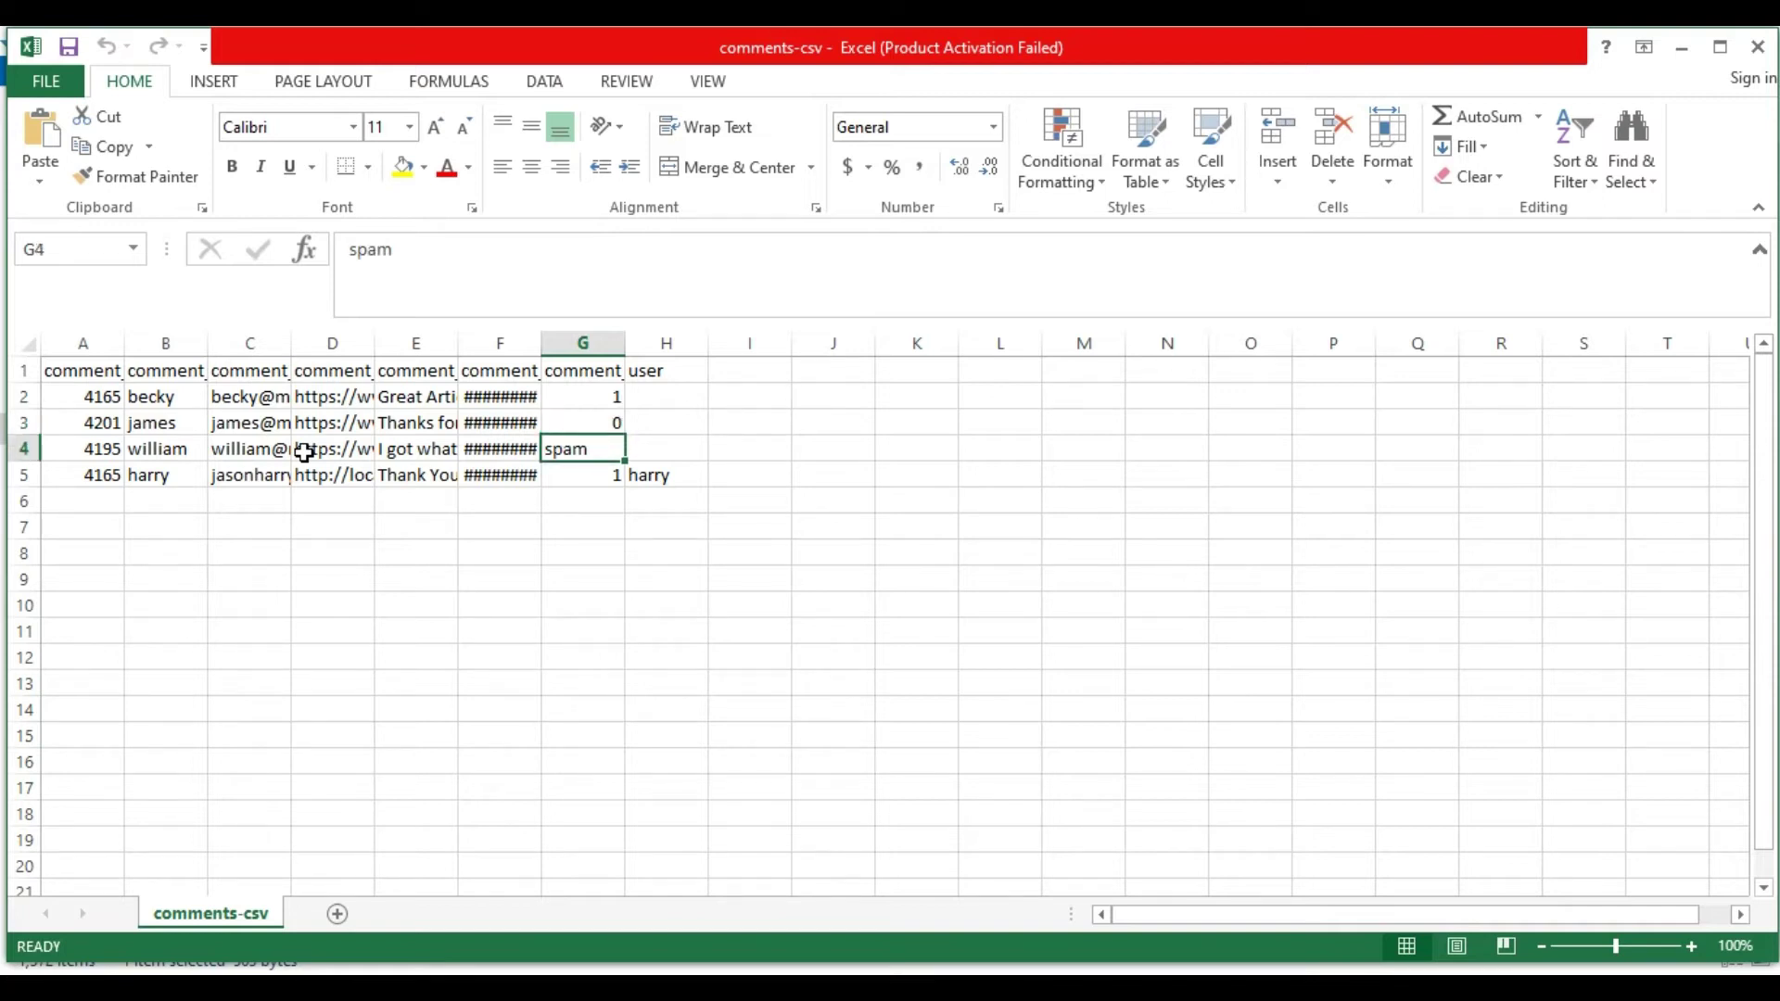
pyautogui.press('Down')
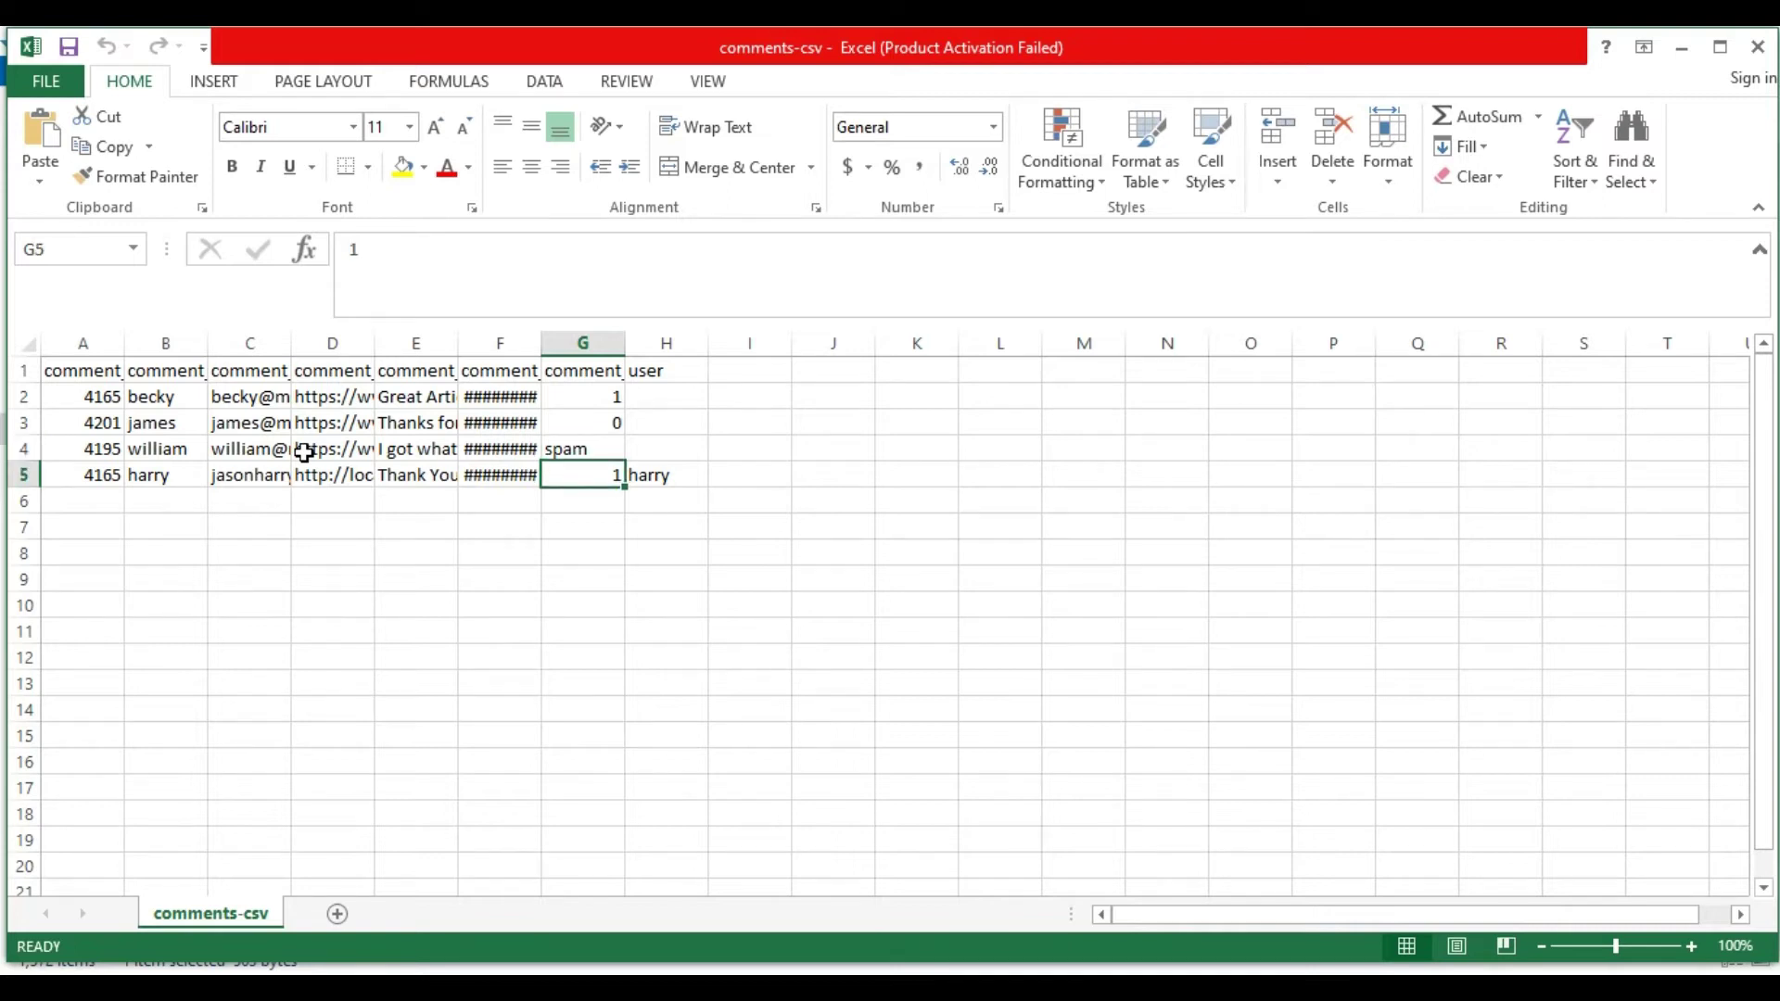
pyautogui.press('Up')
pyautogui.press('Up')
pyautogui.press('Up')
pyautogui.press('Up')
pyautogui.press('Right')
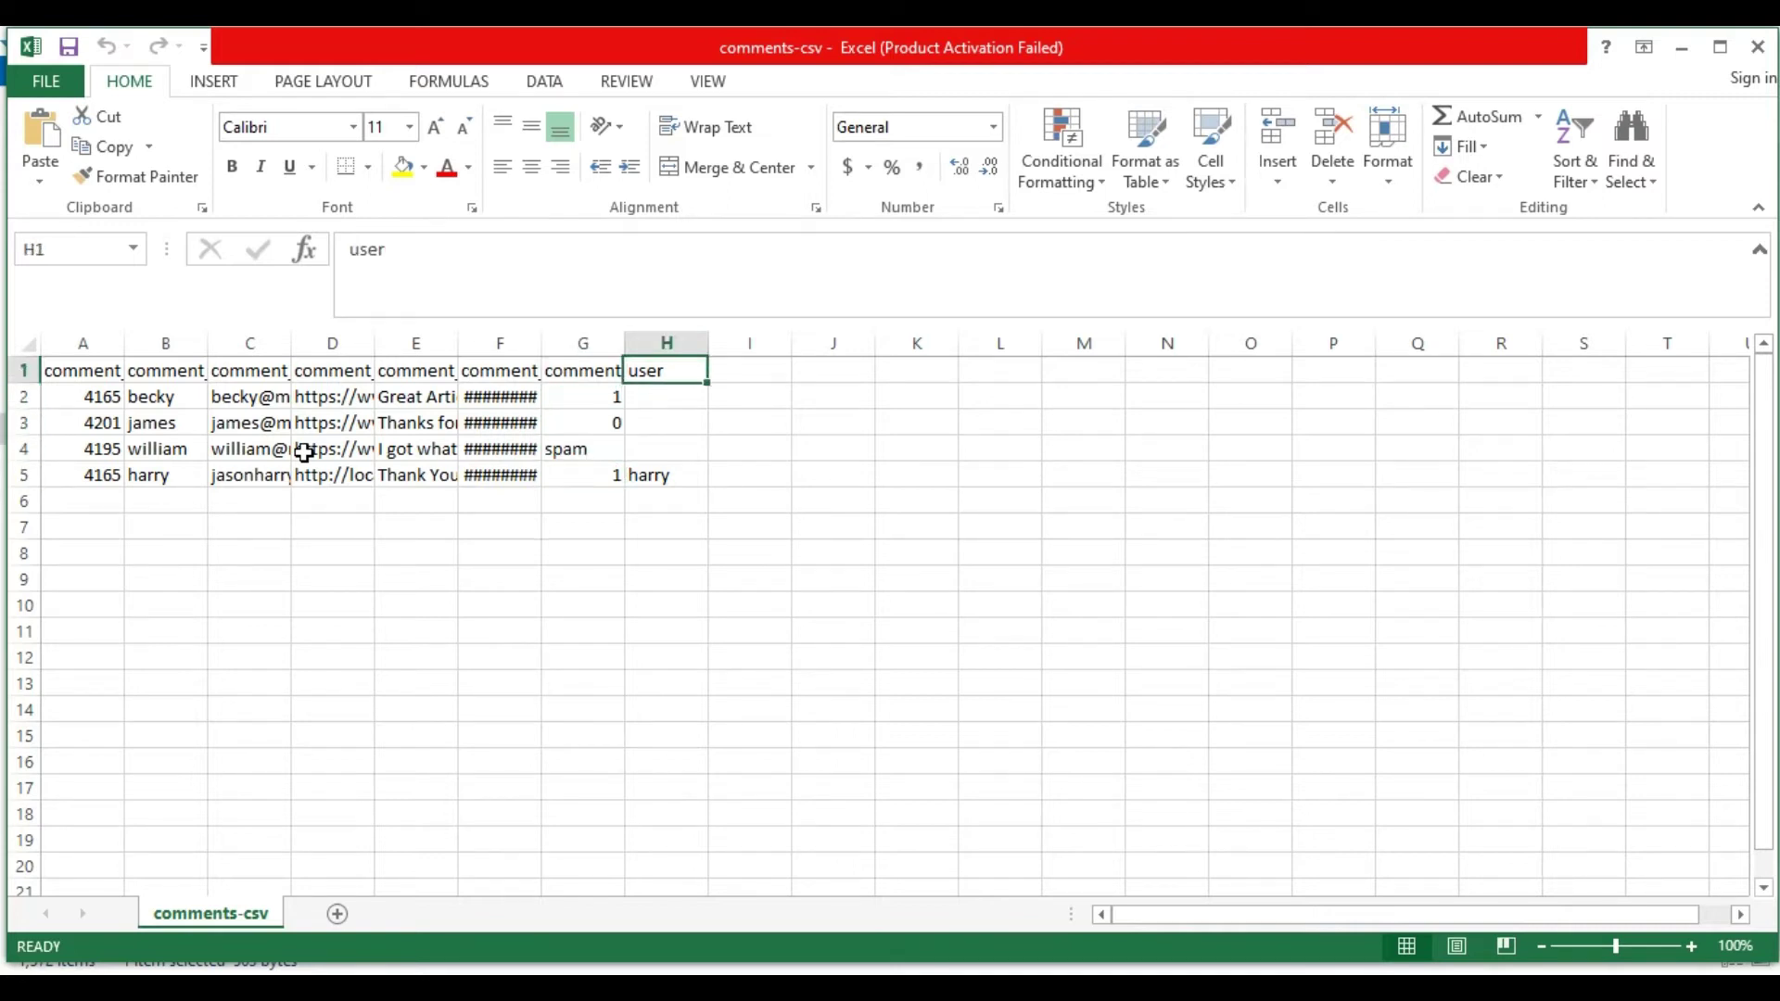
pyautogui.press('Down')
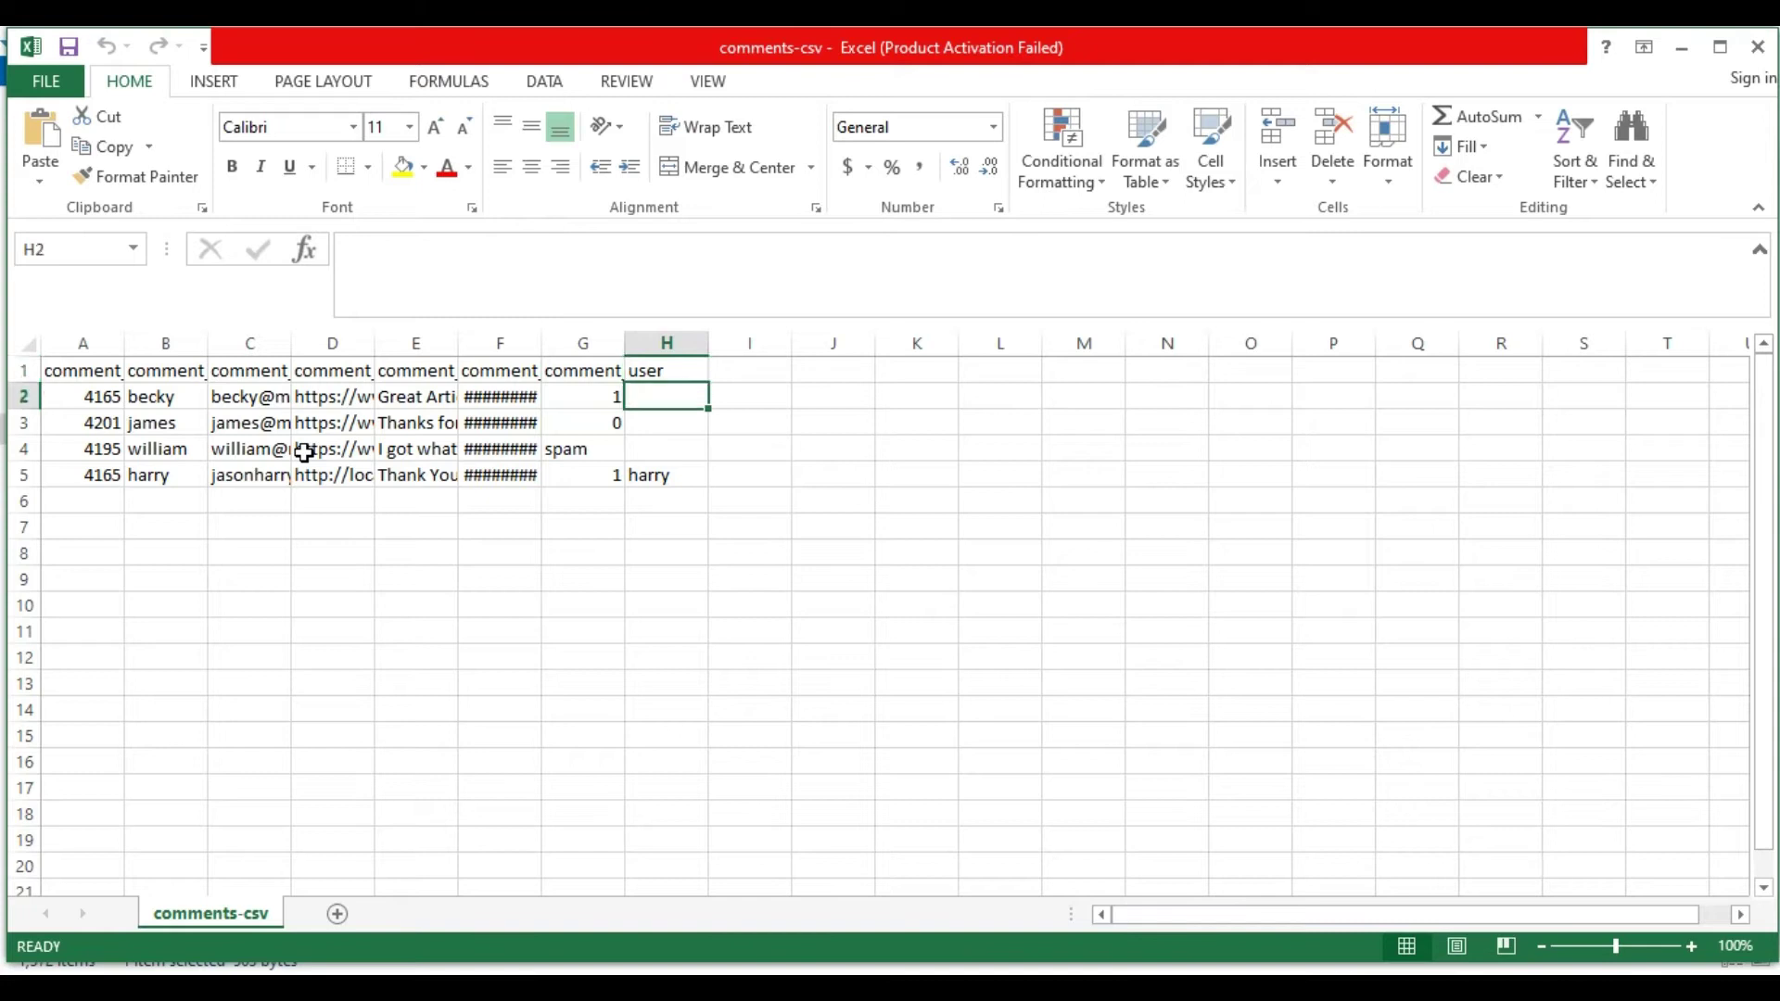
pyautogui.press('Down')
pyautogui.press('Down')
pyautogui.press('Down')
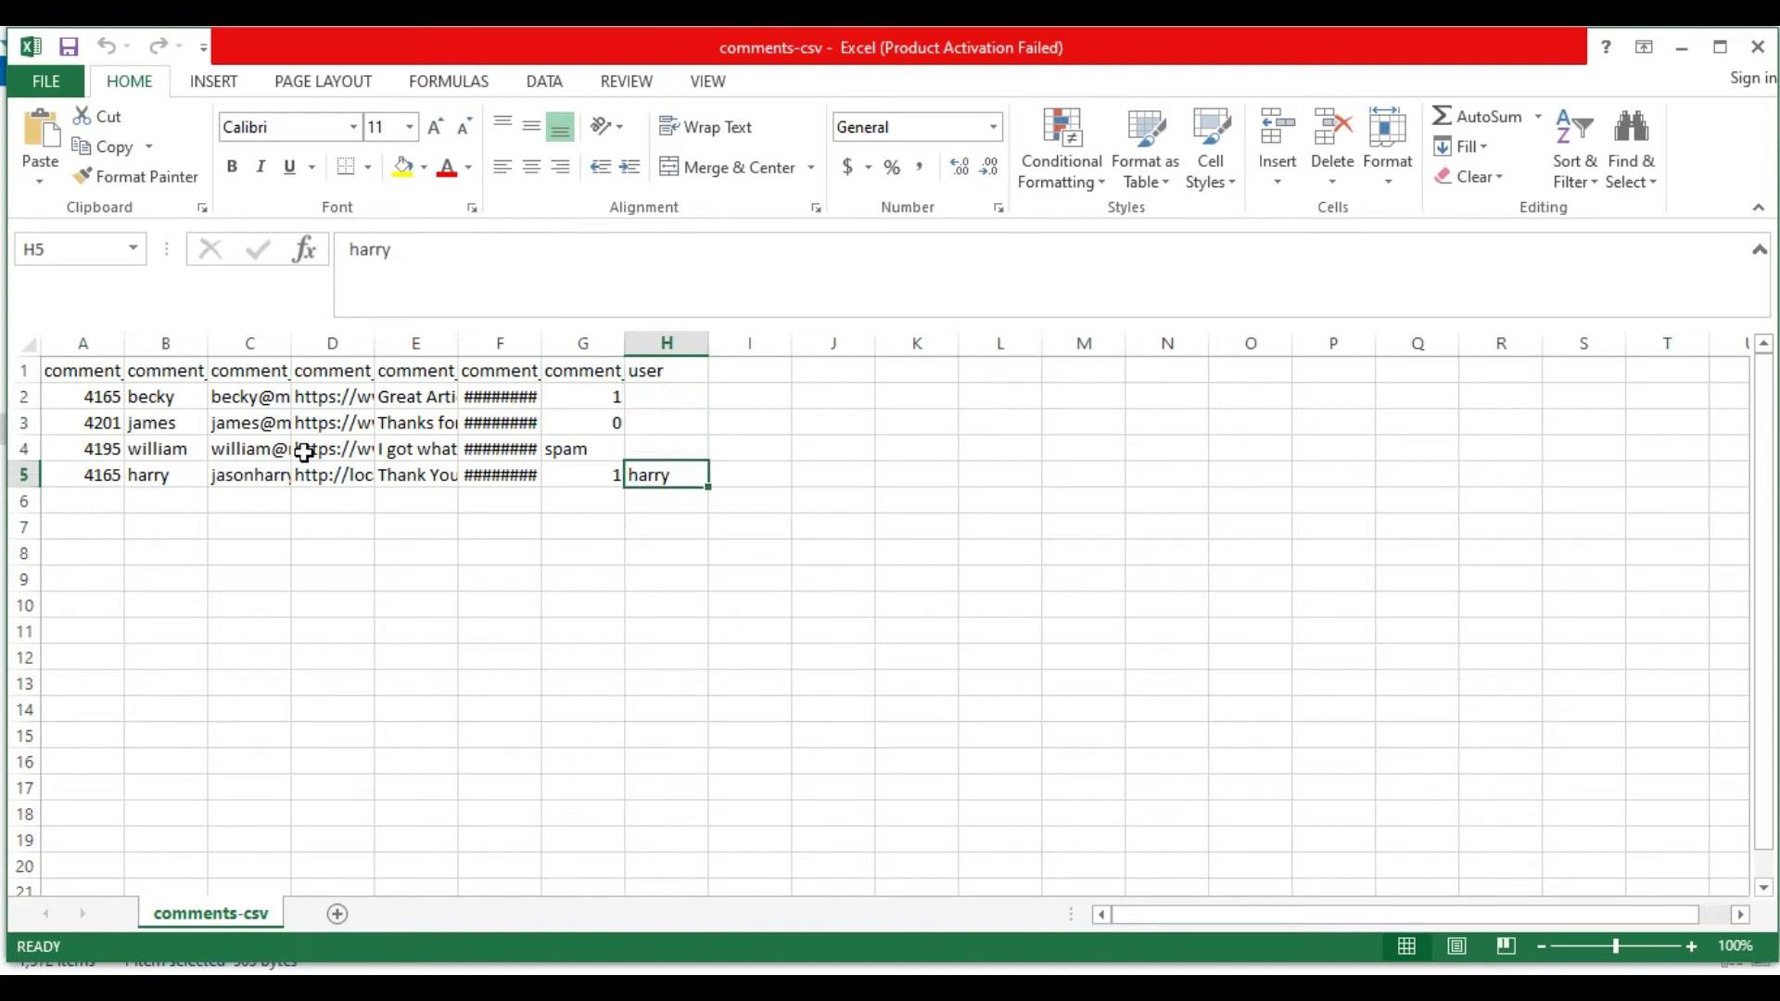
pyautogui.press('Down')
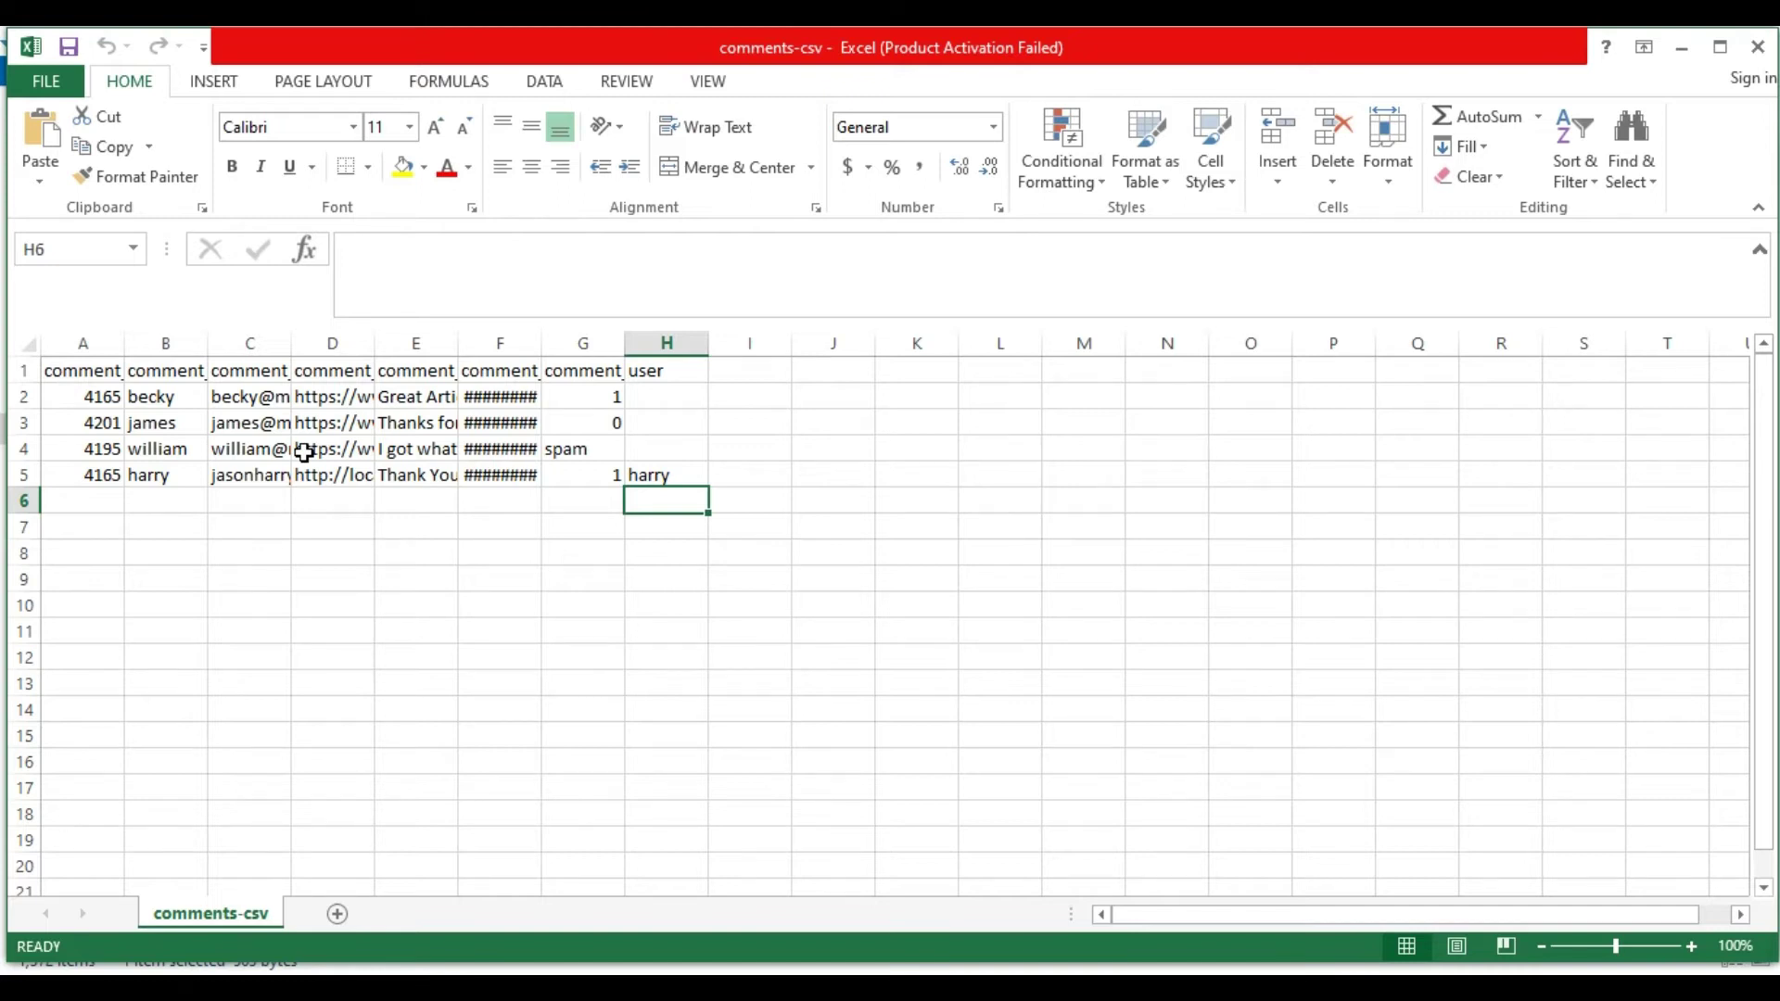
pyautogui.press('Return')
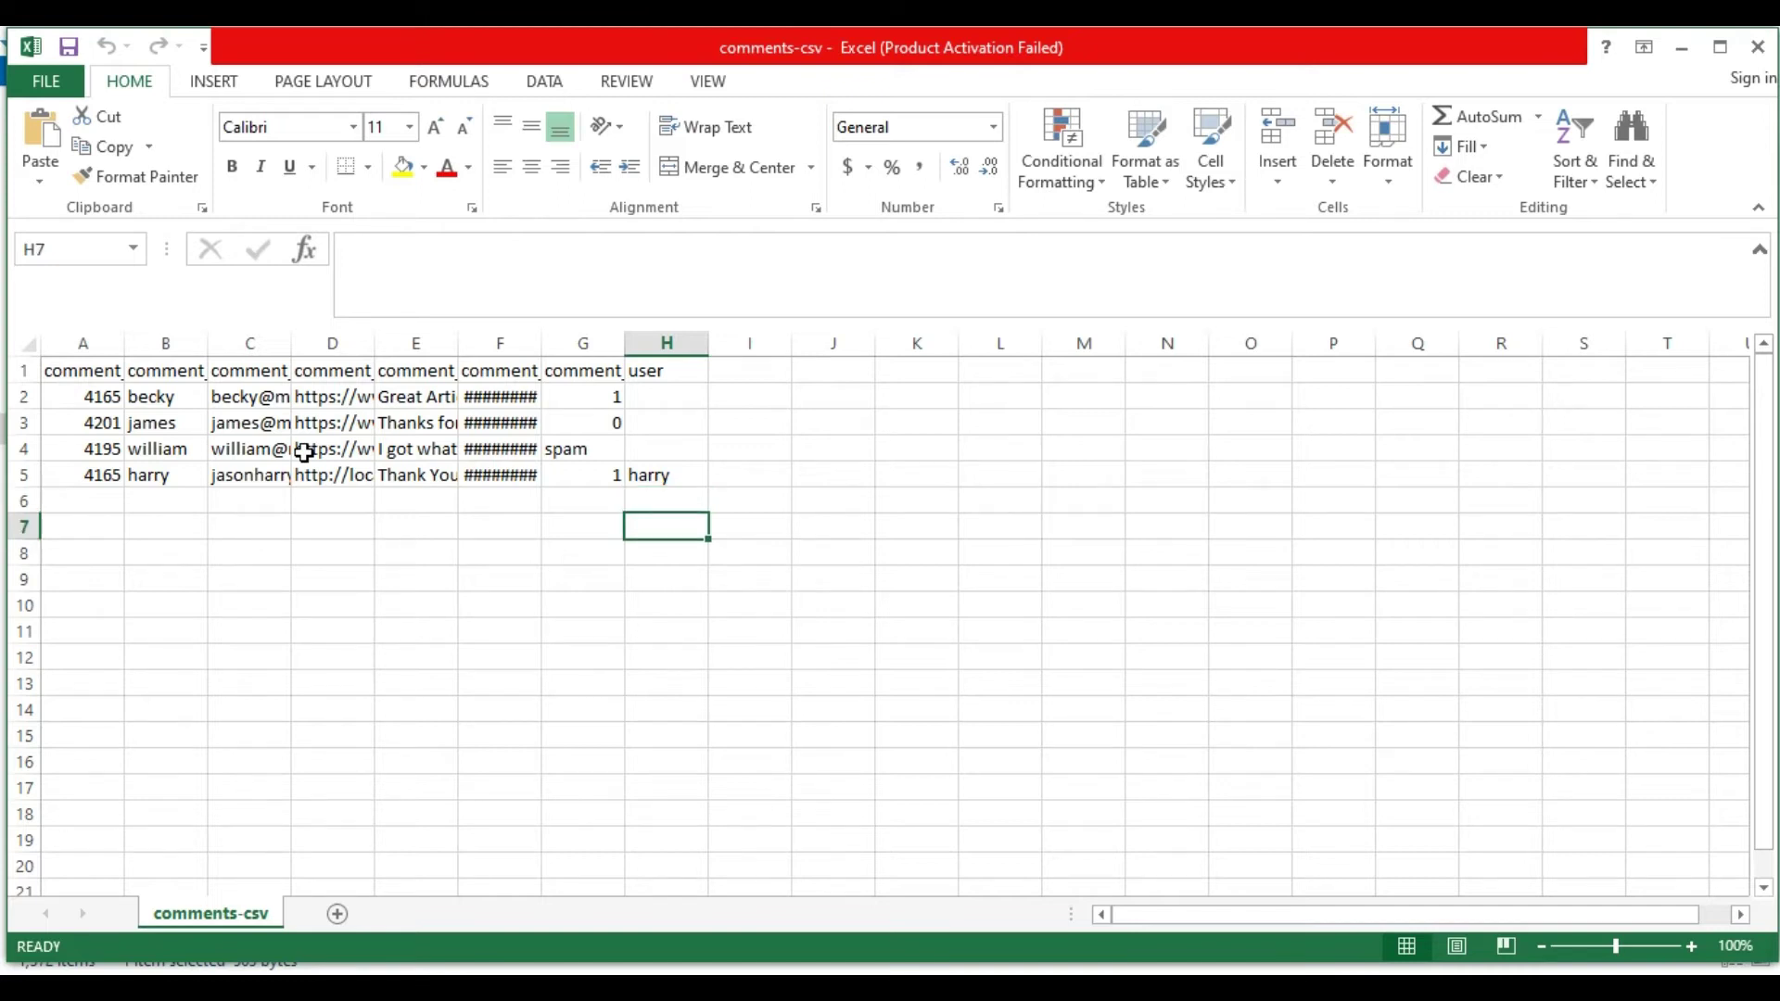
# Leave Excel and open Ultimate CSV Importer PRO in the WordPress admin
pyautogui.click(1683, 47)
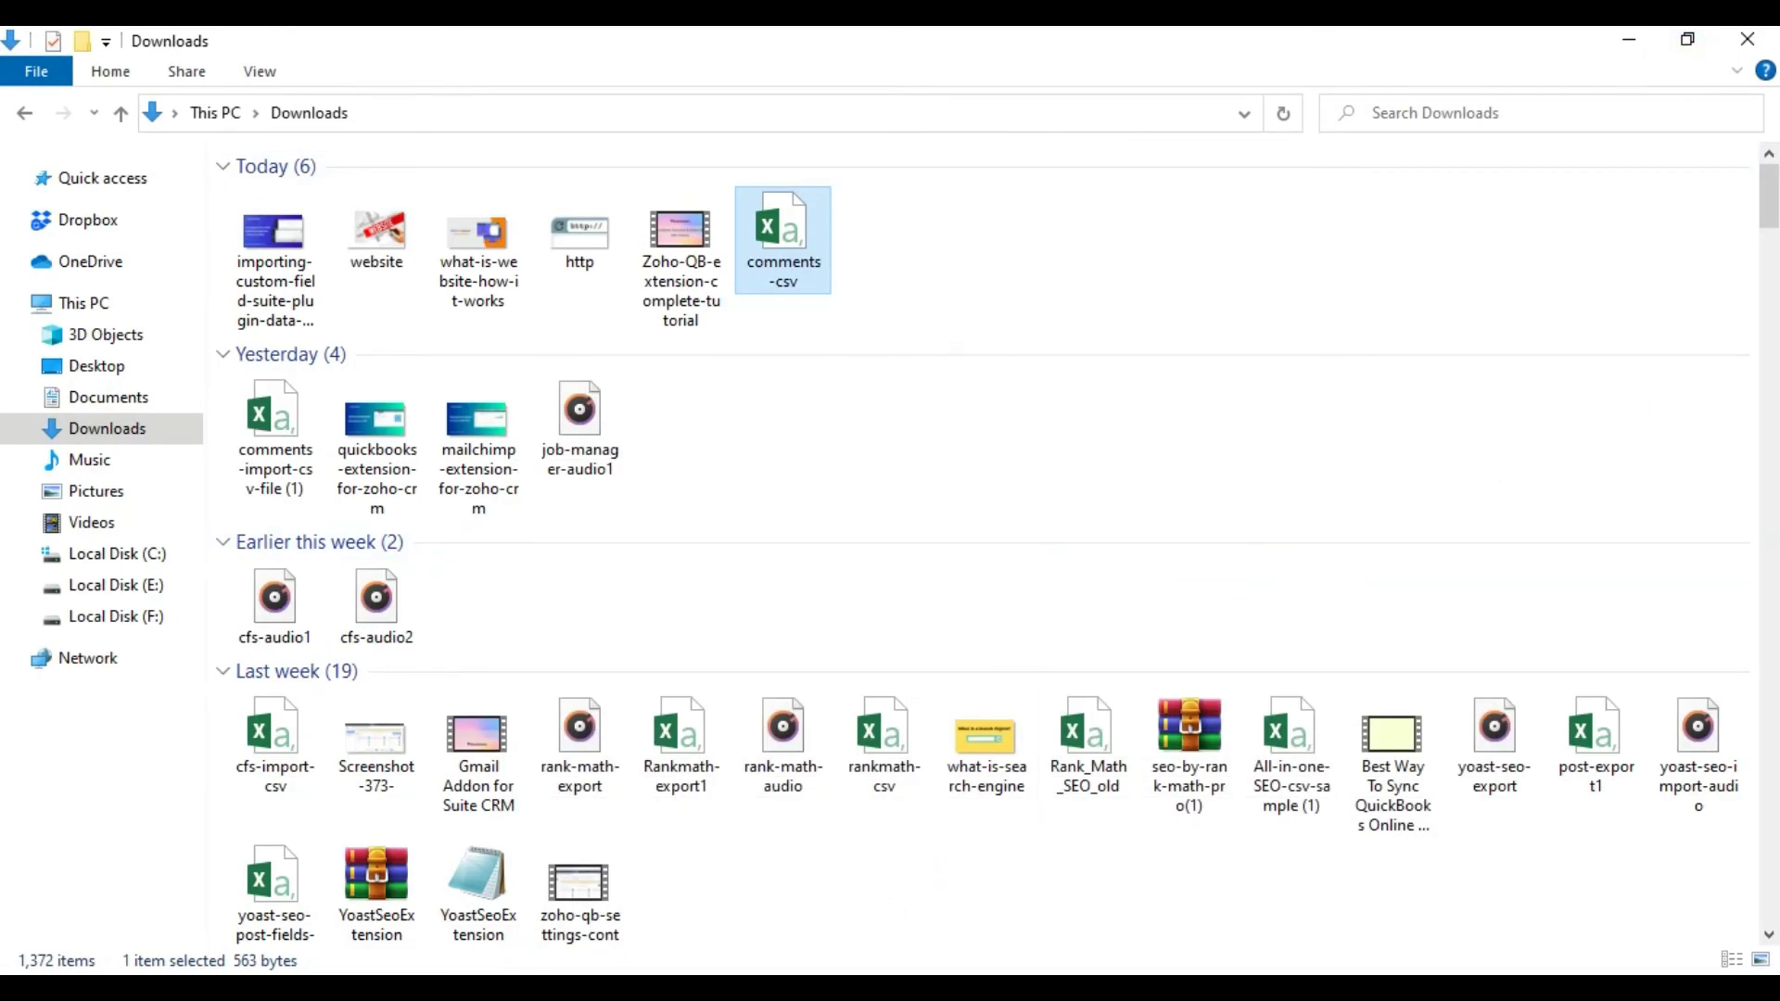
pyautogui.hotkey('alt', 'Tab')
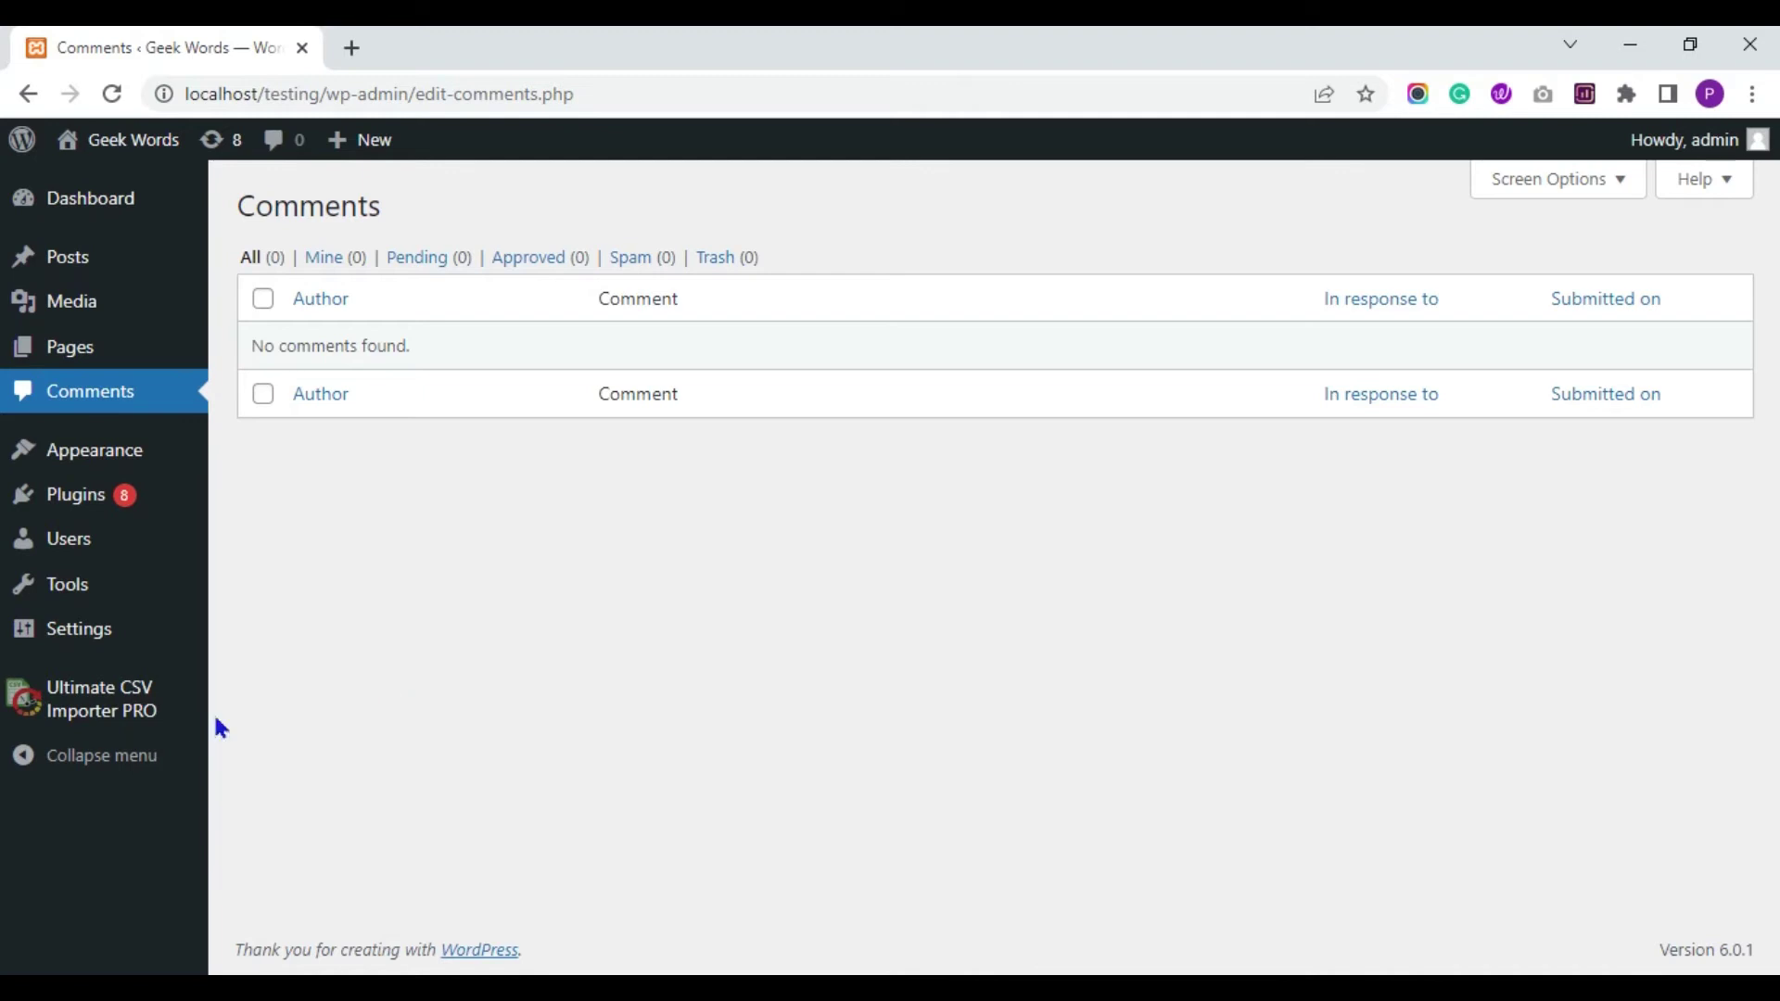
pyautogui.click(151, 707)
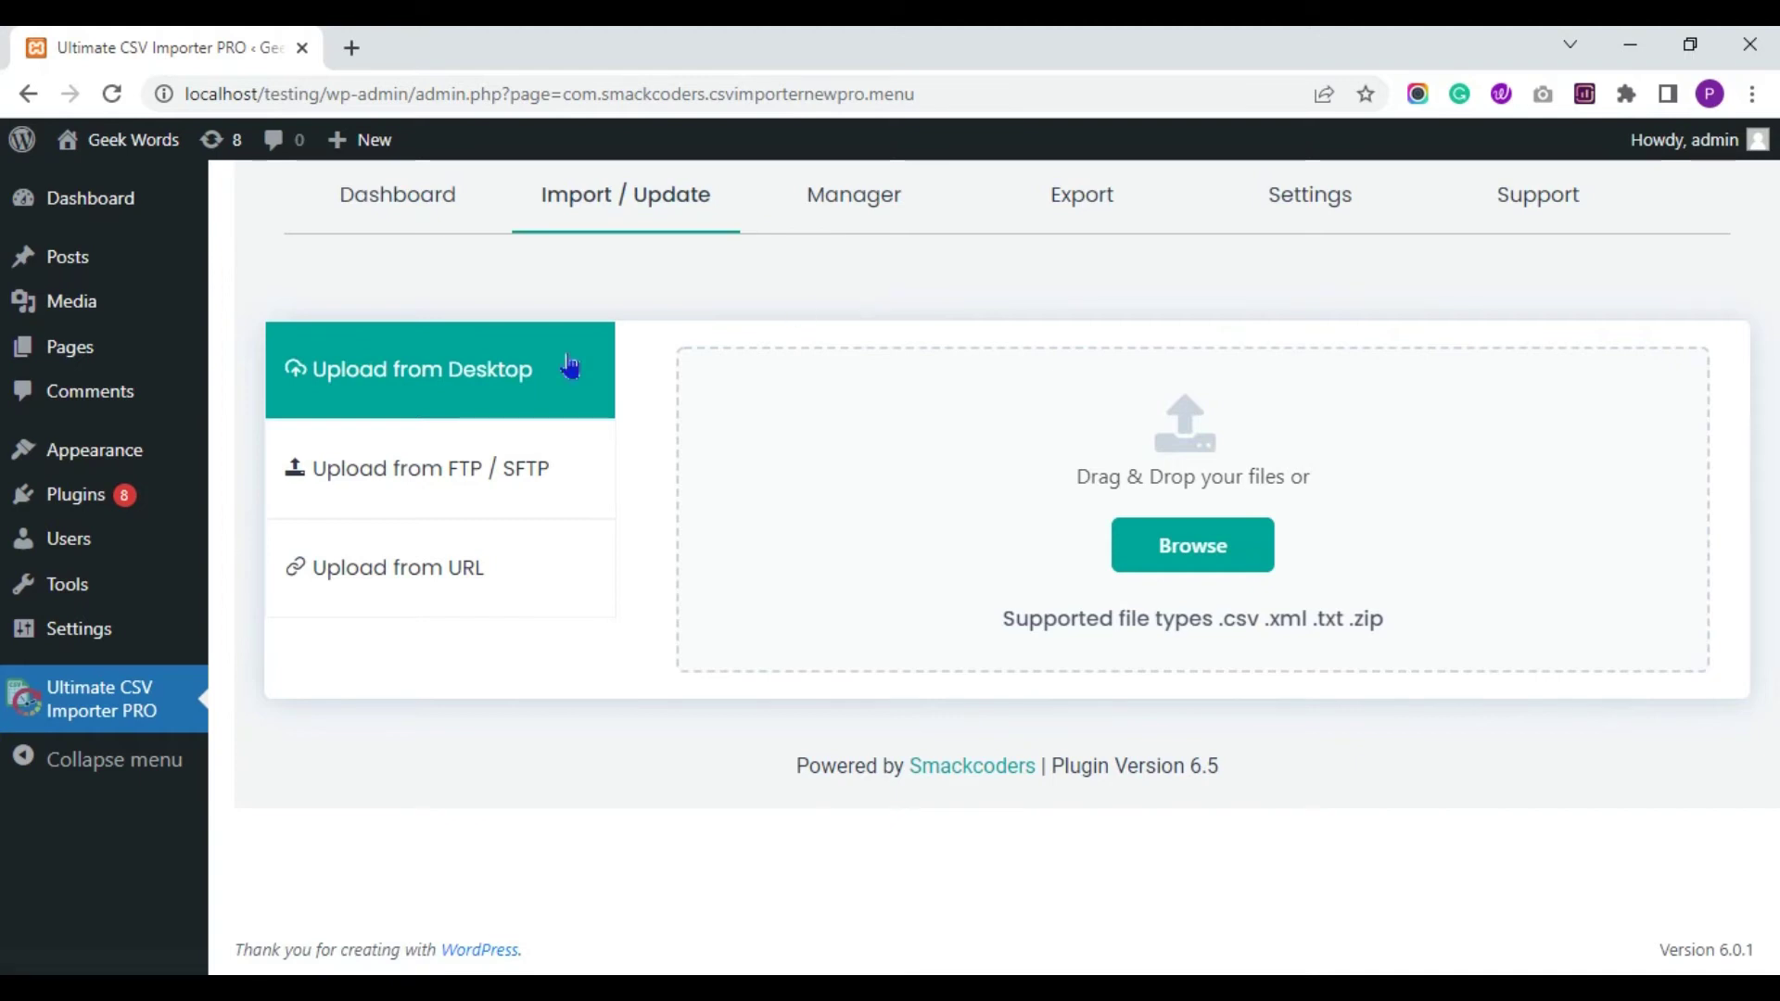
# Upload comments-csv from the computer as a new Comments import
pyautogui.click(520, 473)
pyautogui.click(529, 562)
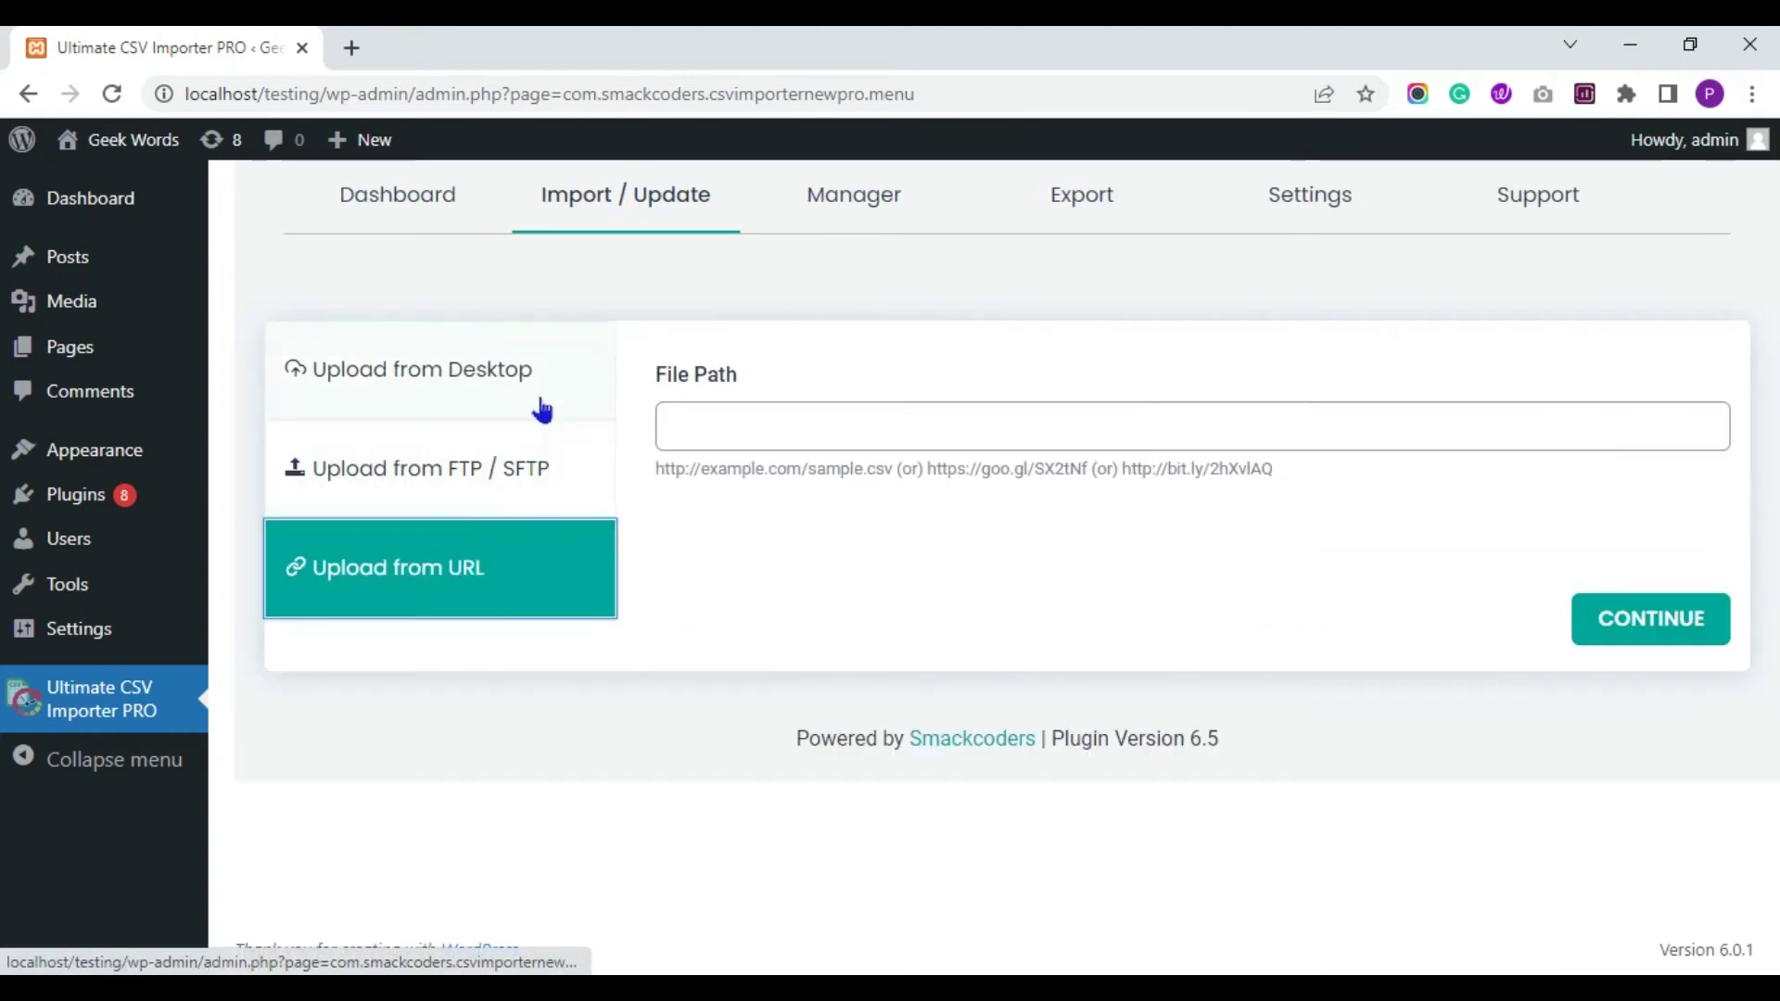
pyautogui.click(536, 401)
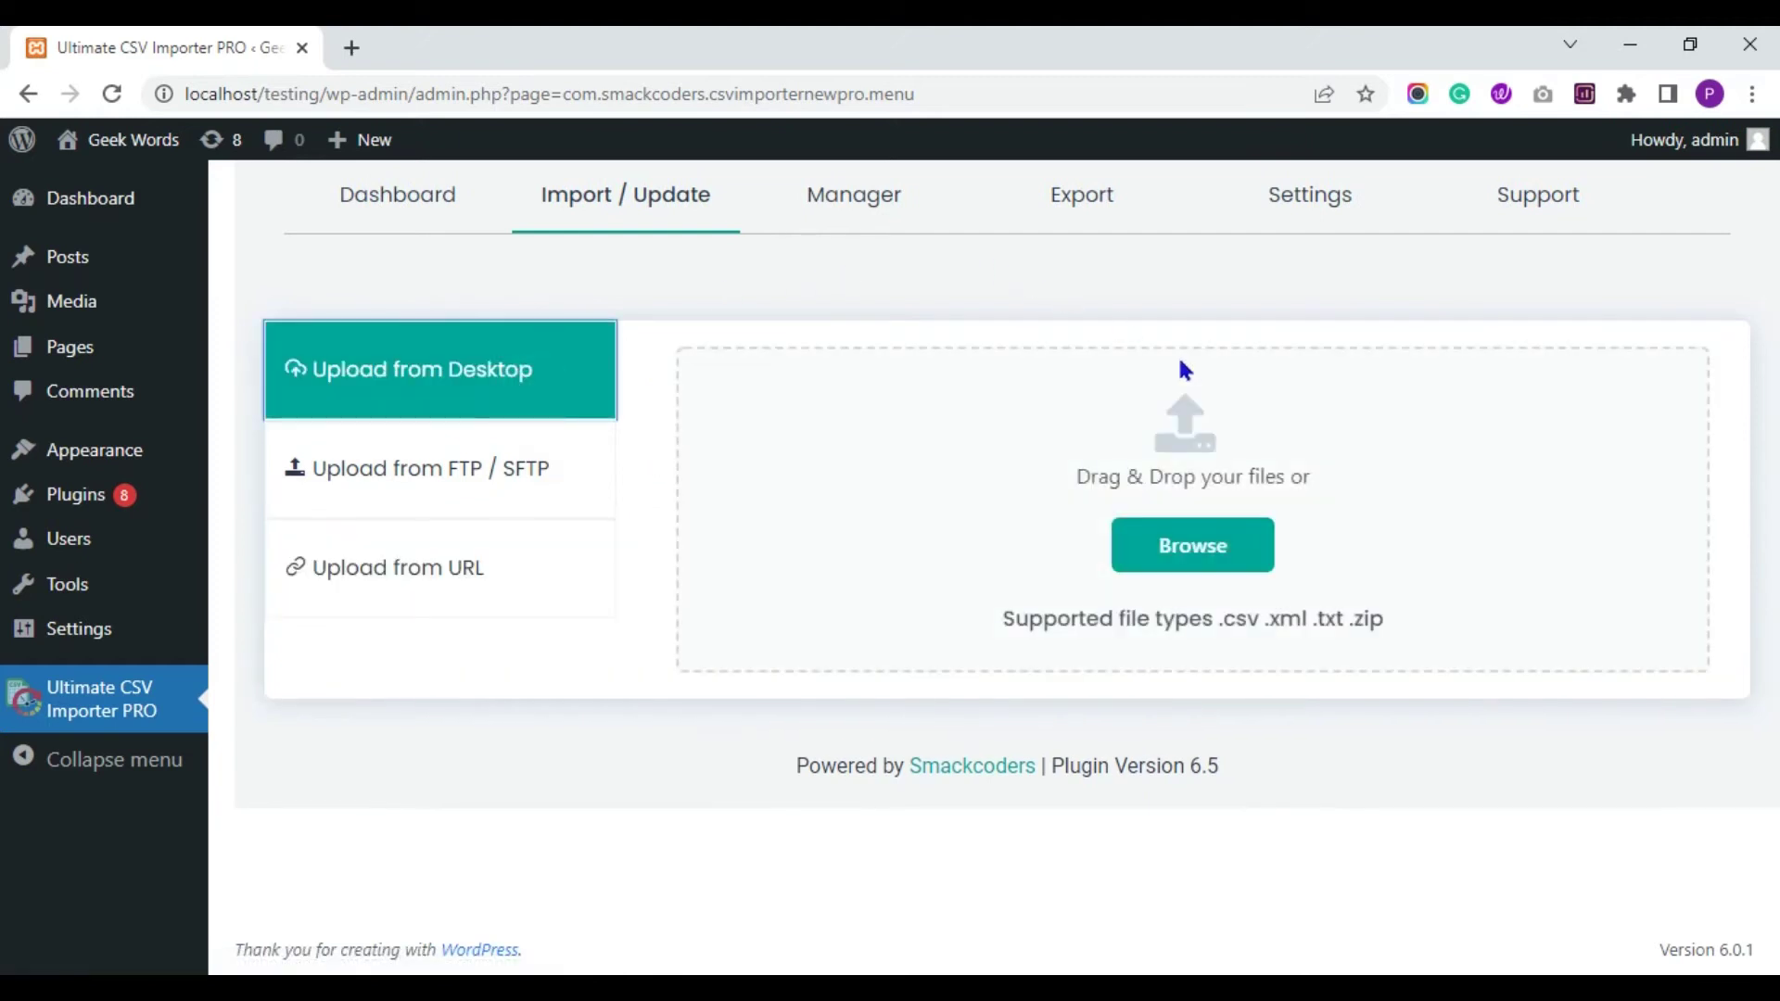
pyautogui.click(1179, 543)
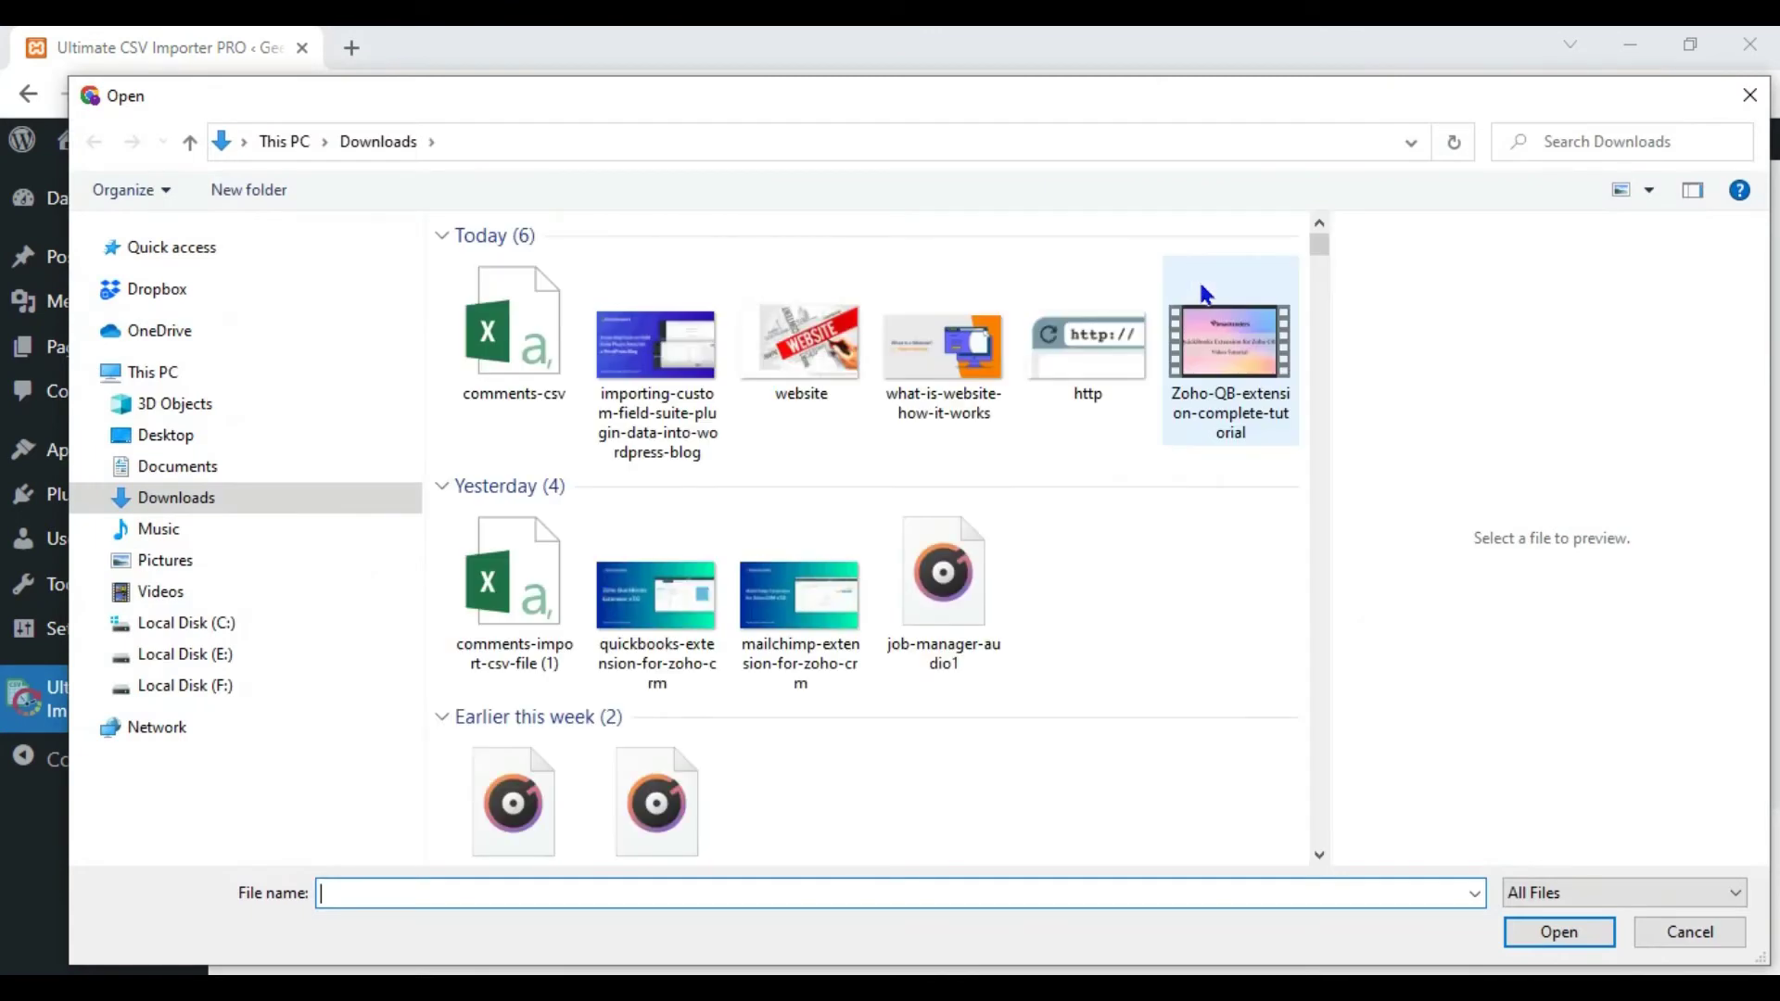
pyautogui.click(561, 359)
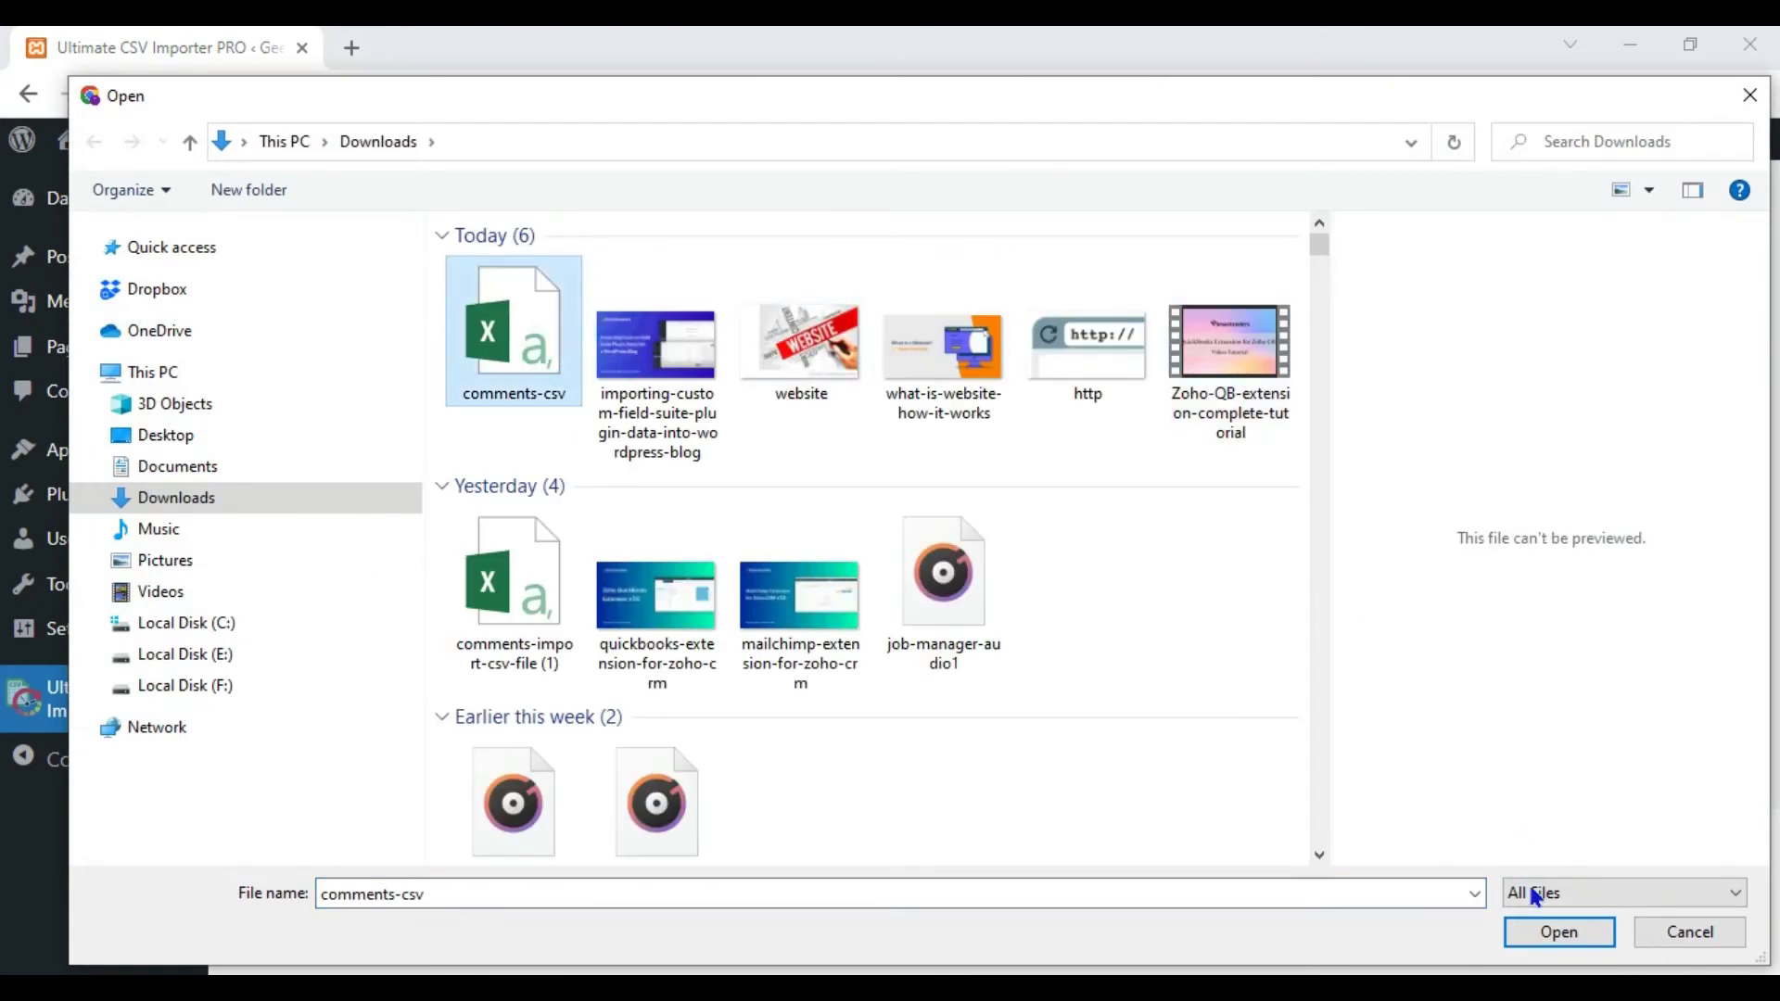
pyautogui.click(1526, 934)
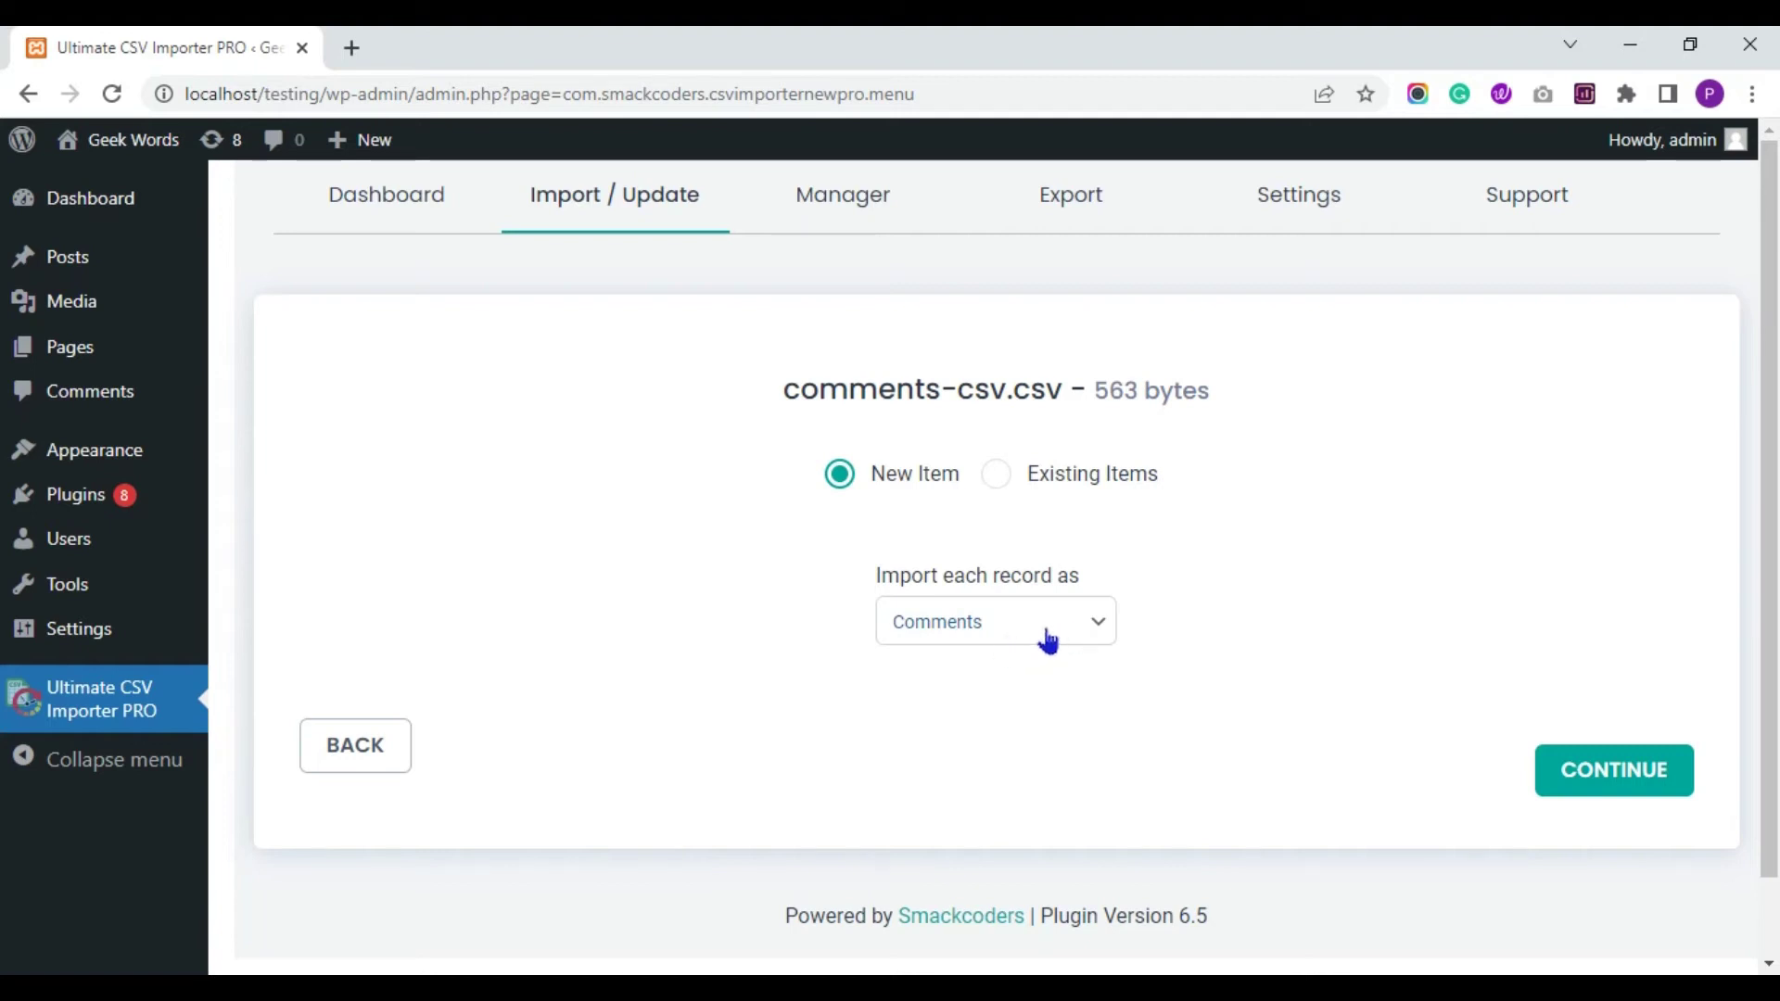
# Proceed to field mapping and review the comment field assignments
pyautogui.click(1599, 781)
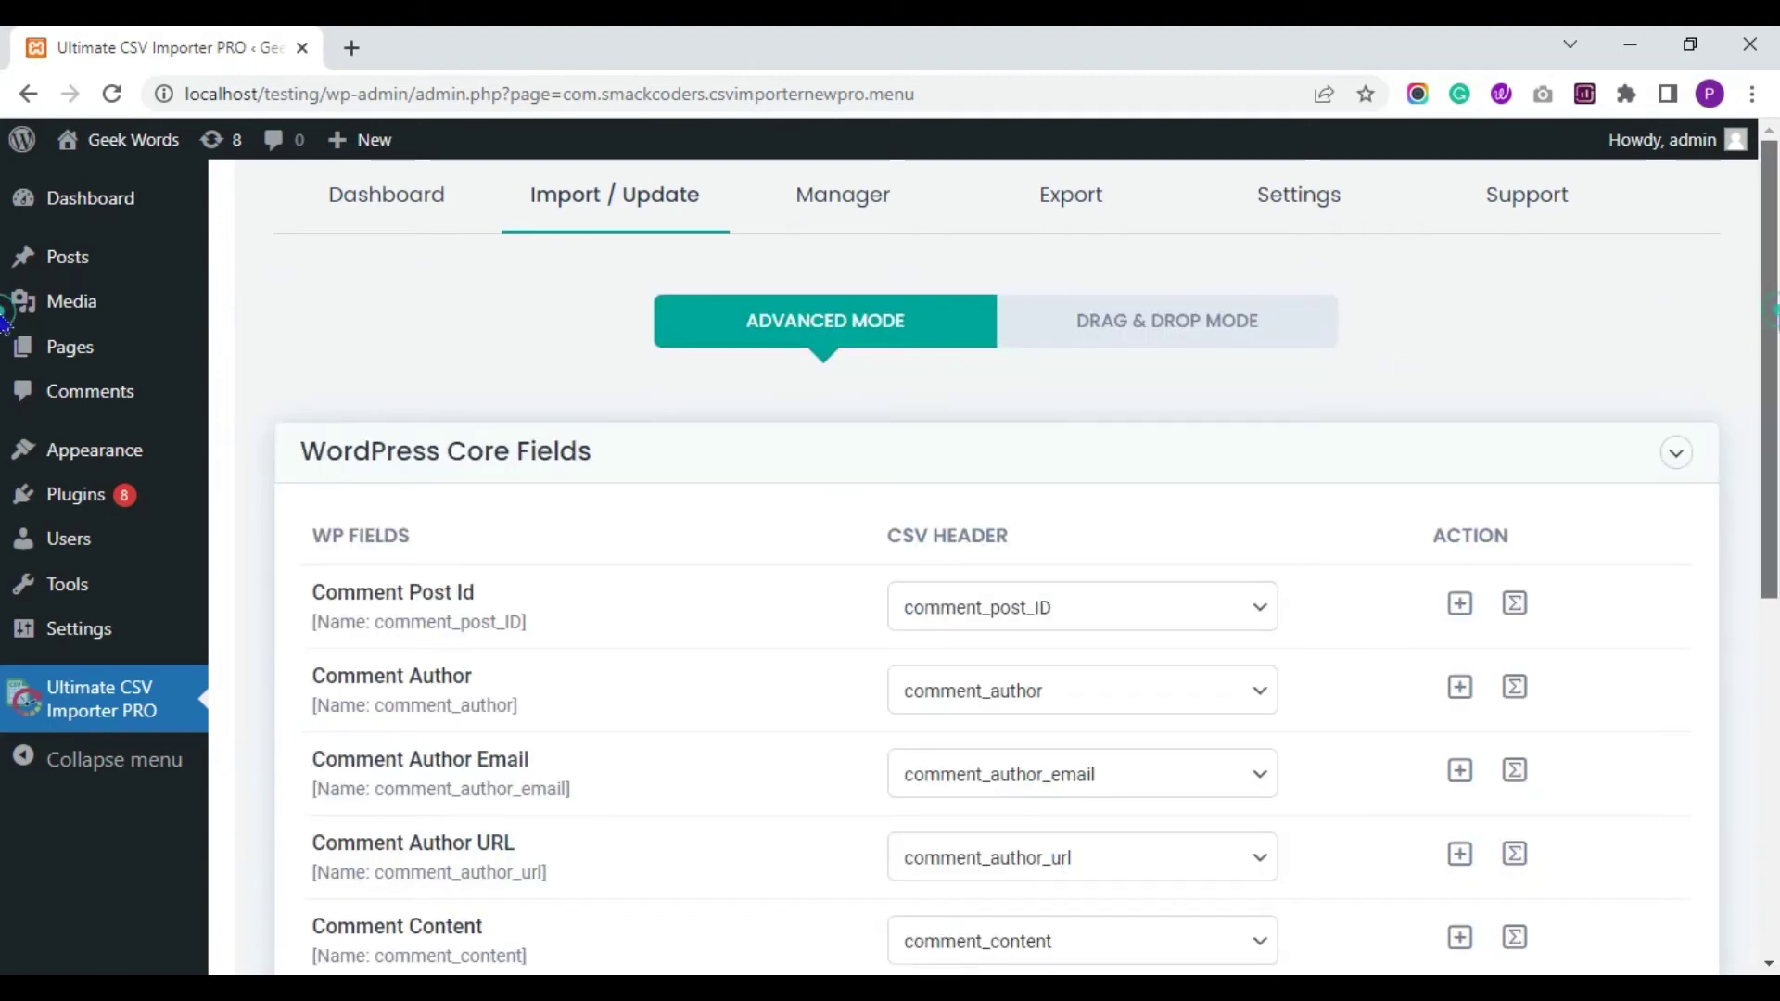
pyautogui.scroll(-3, 5, 457)
pyautogui.scroll(-2, 5, 457)
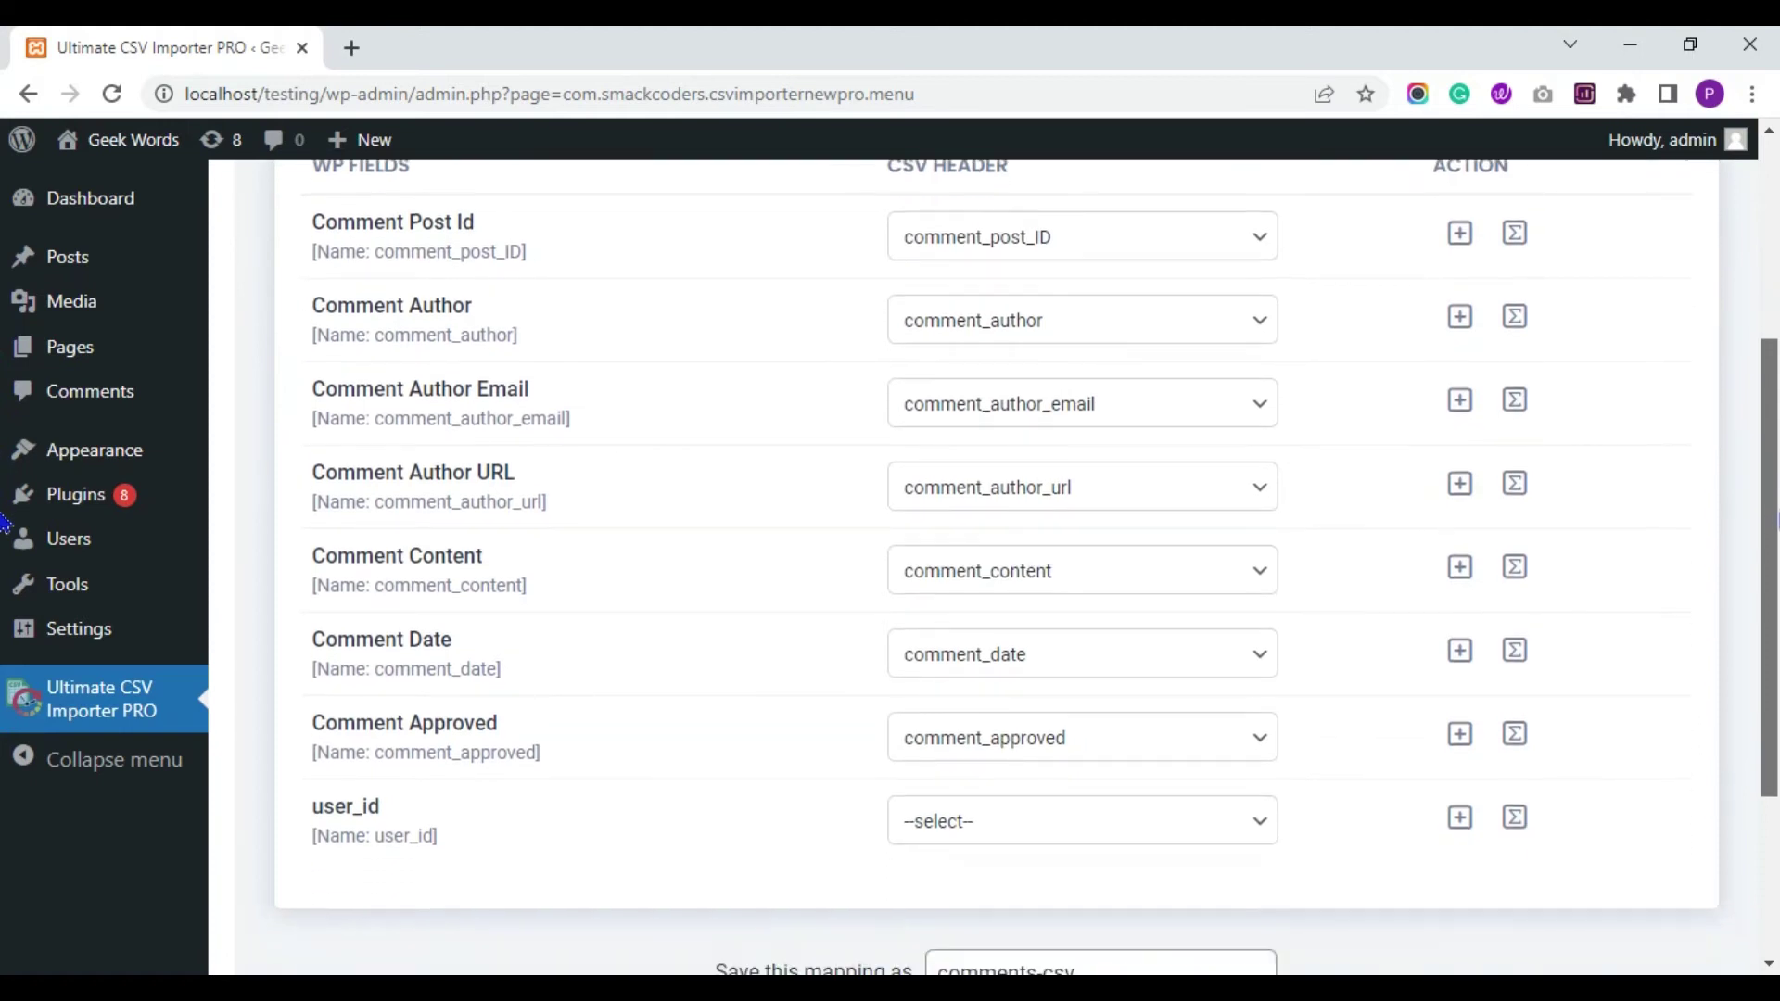
pyautogui.scroll(-1, 5, 519)
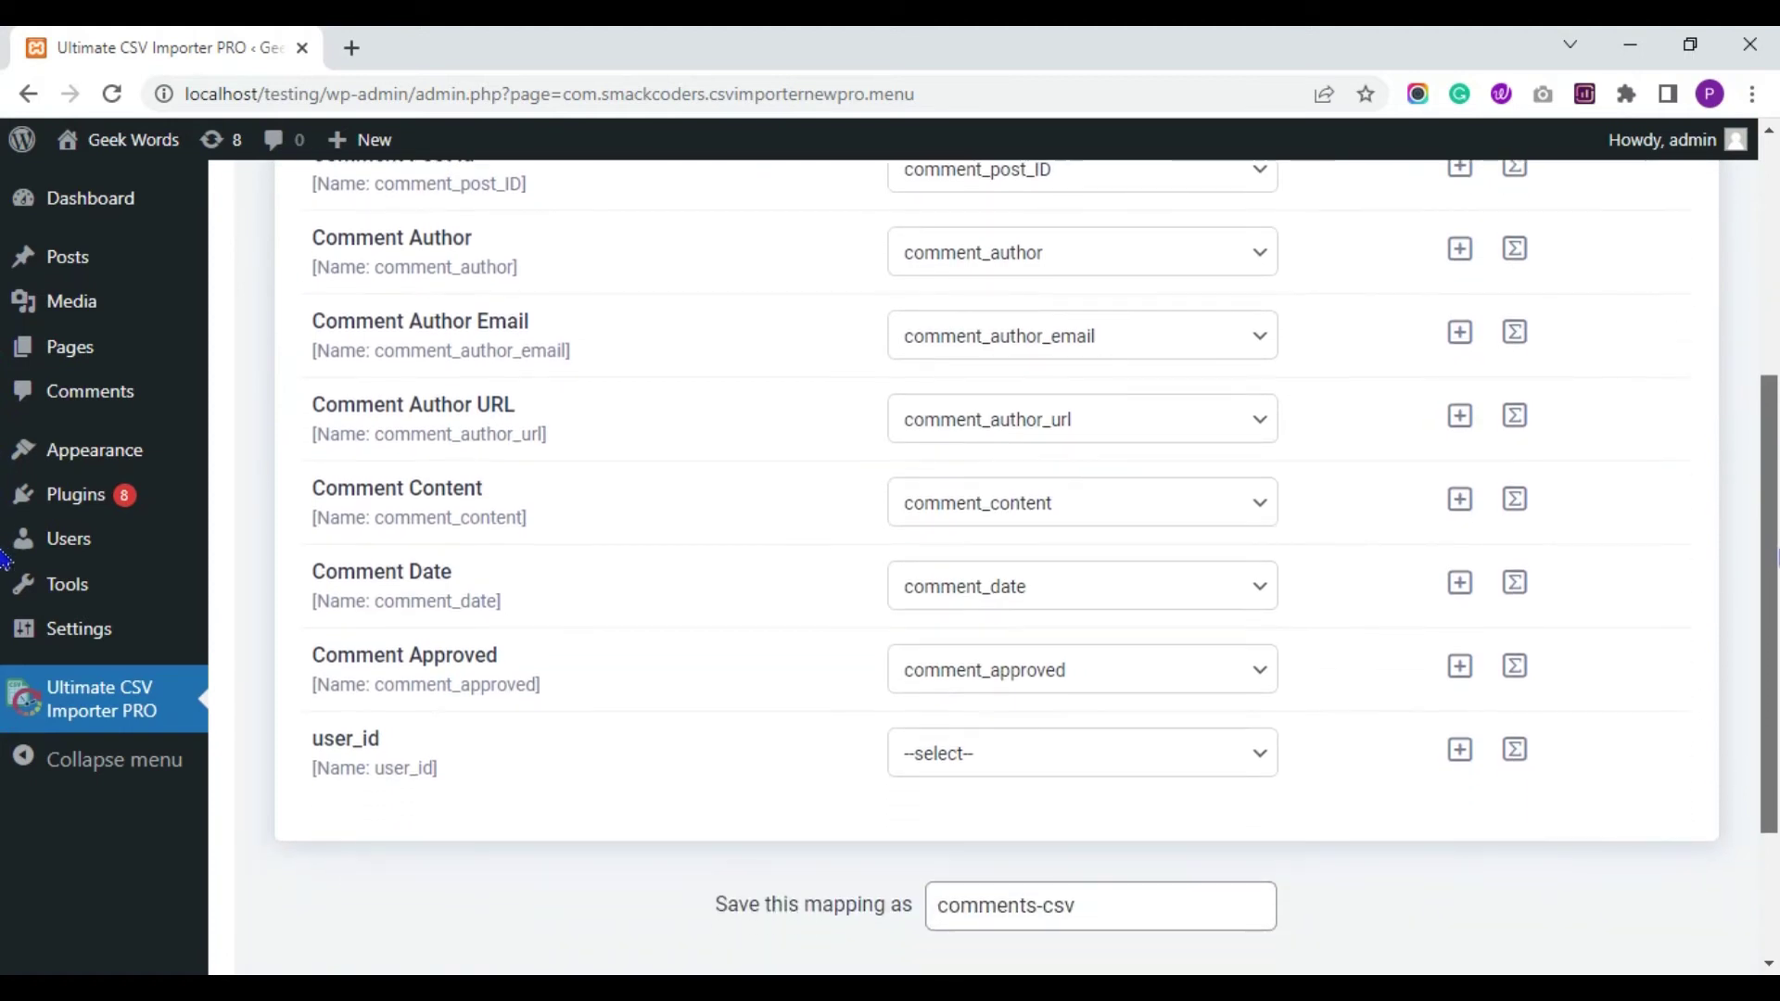
pyautogui.scroll(1, 5, 492)
pyautogui.scroll(3, 5, 464)
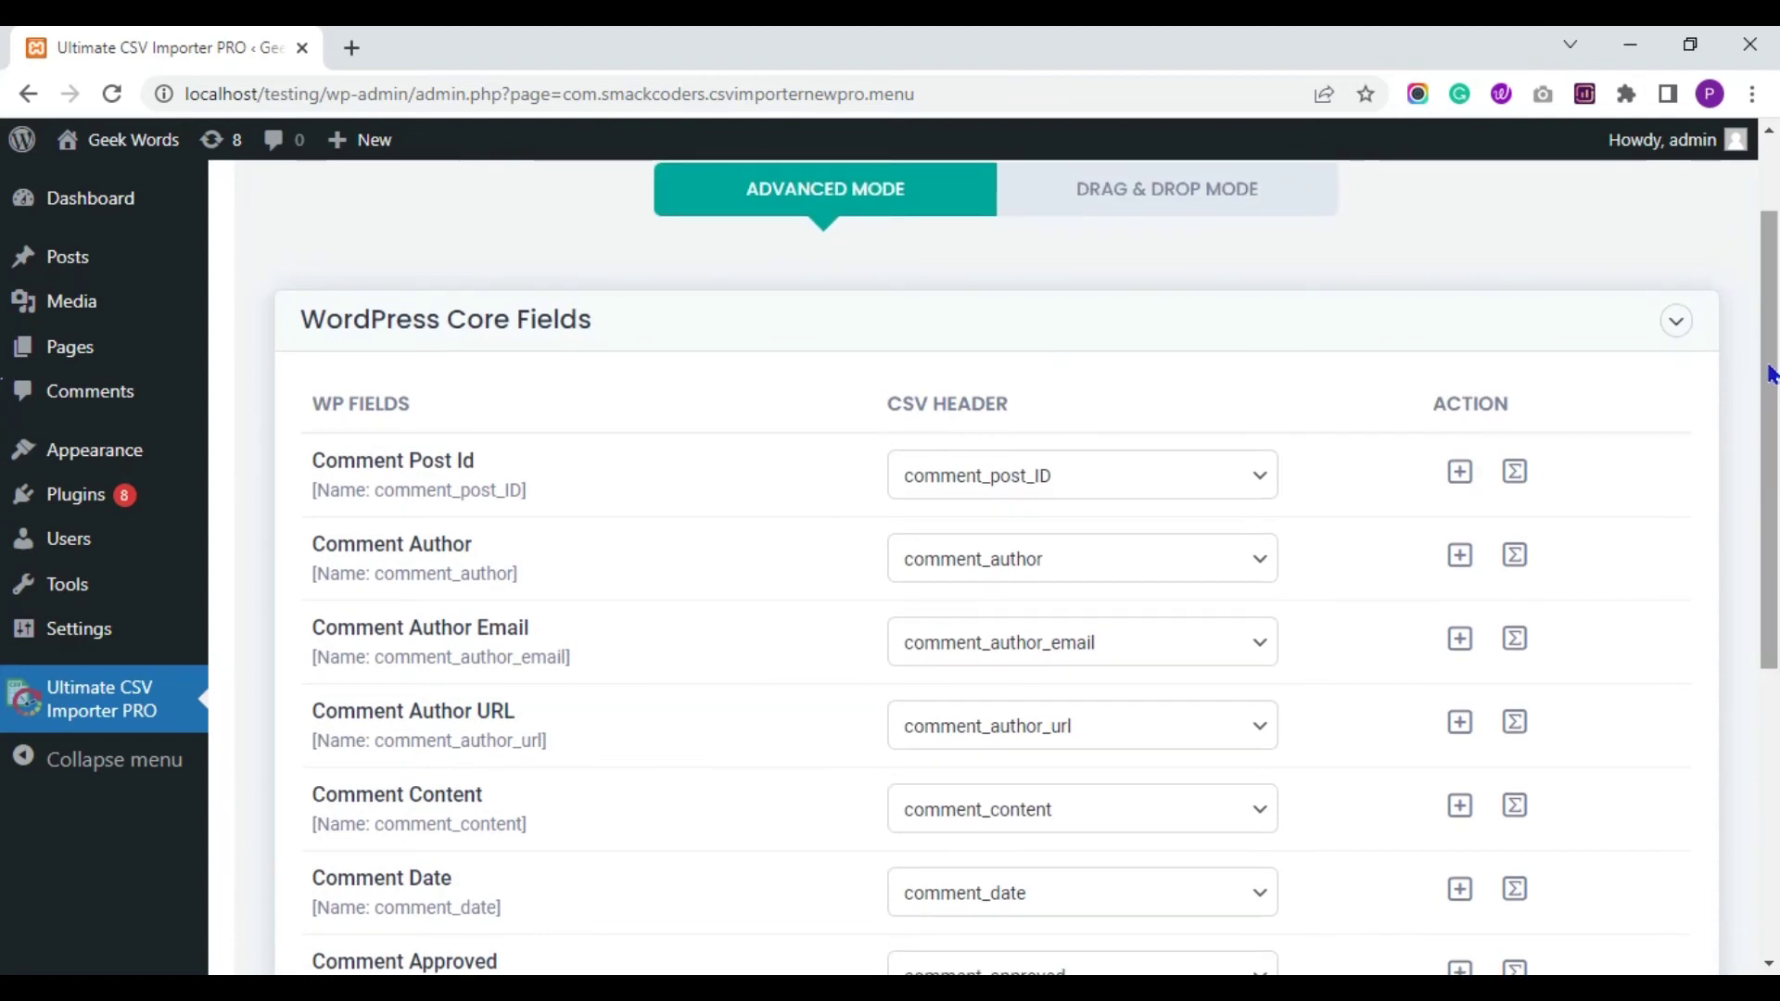
pyautogui.scroll(-5, 1323, 810)
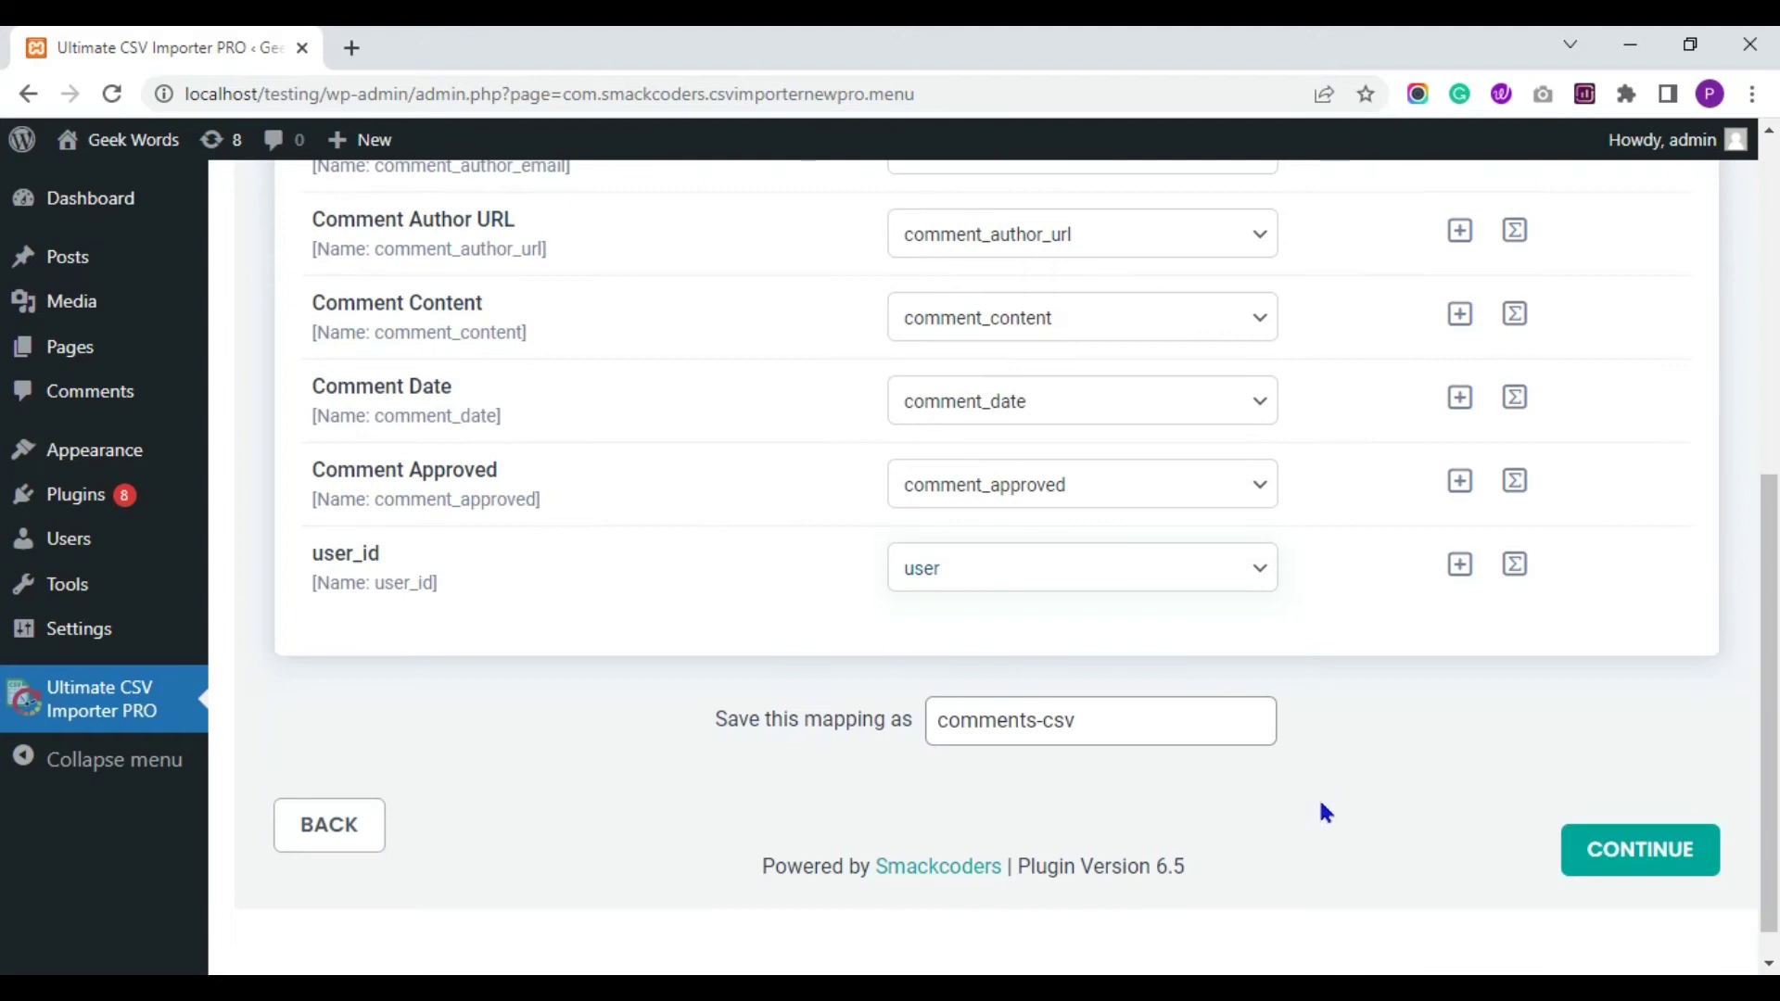
# Name the mapping comments-import and continue to the import configuration
pyautogui.click(1182, 723)
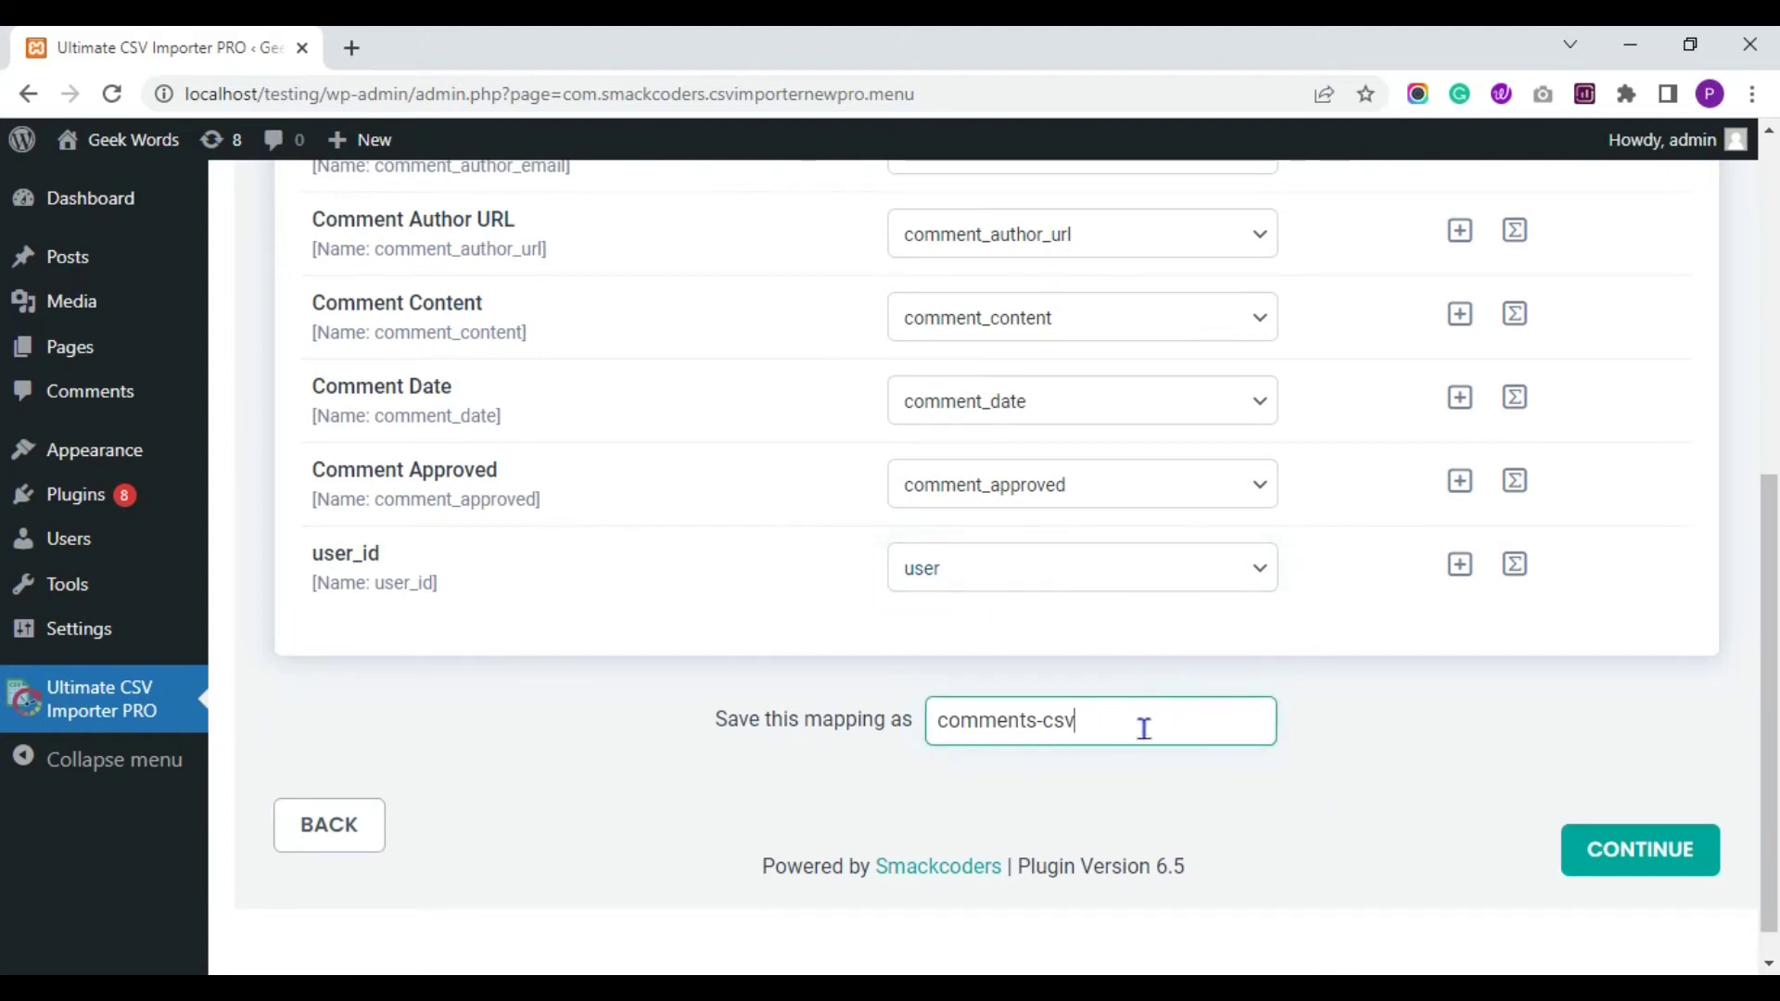
pyautogui.hotkey('ctrl', 'shift', 'Left')
pyautogui.press('BackSpace')
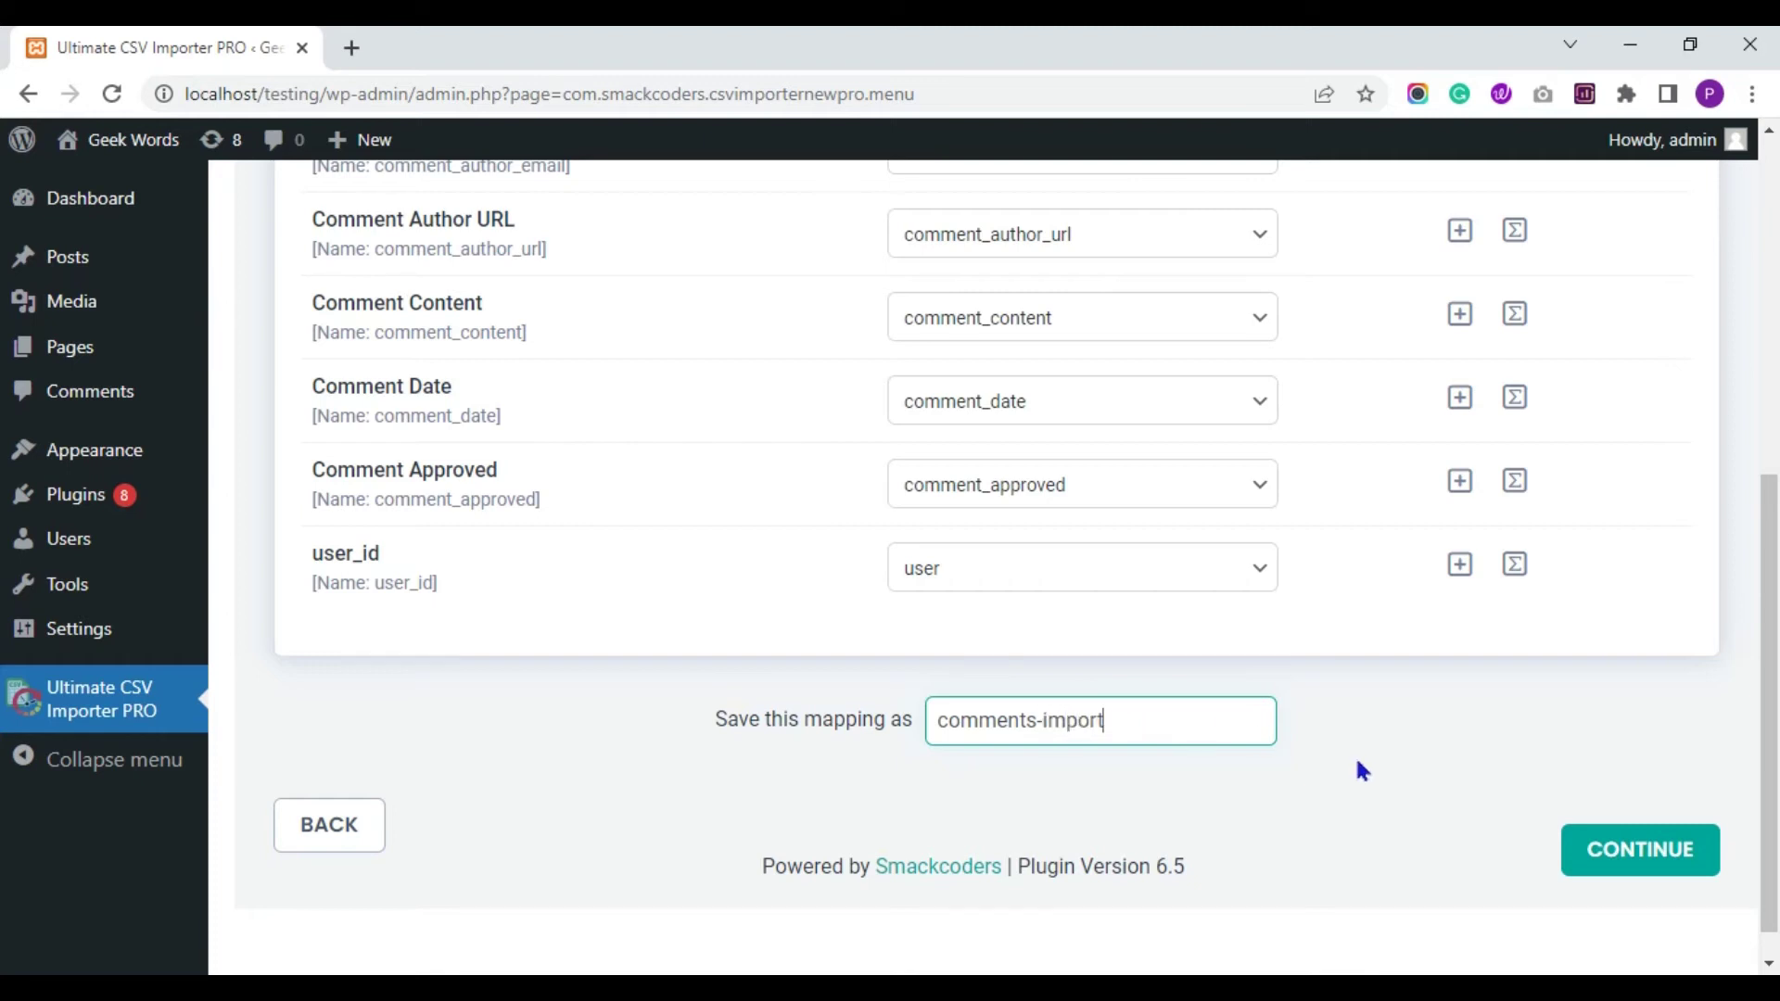
pyautogui.click(1595, 858)
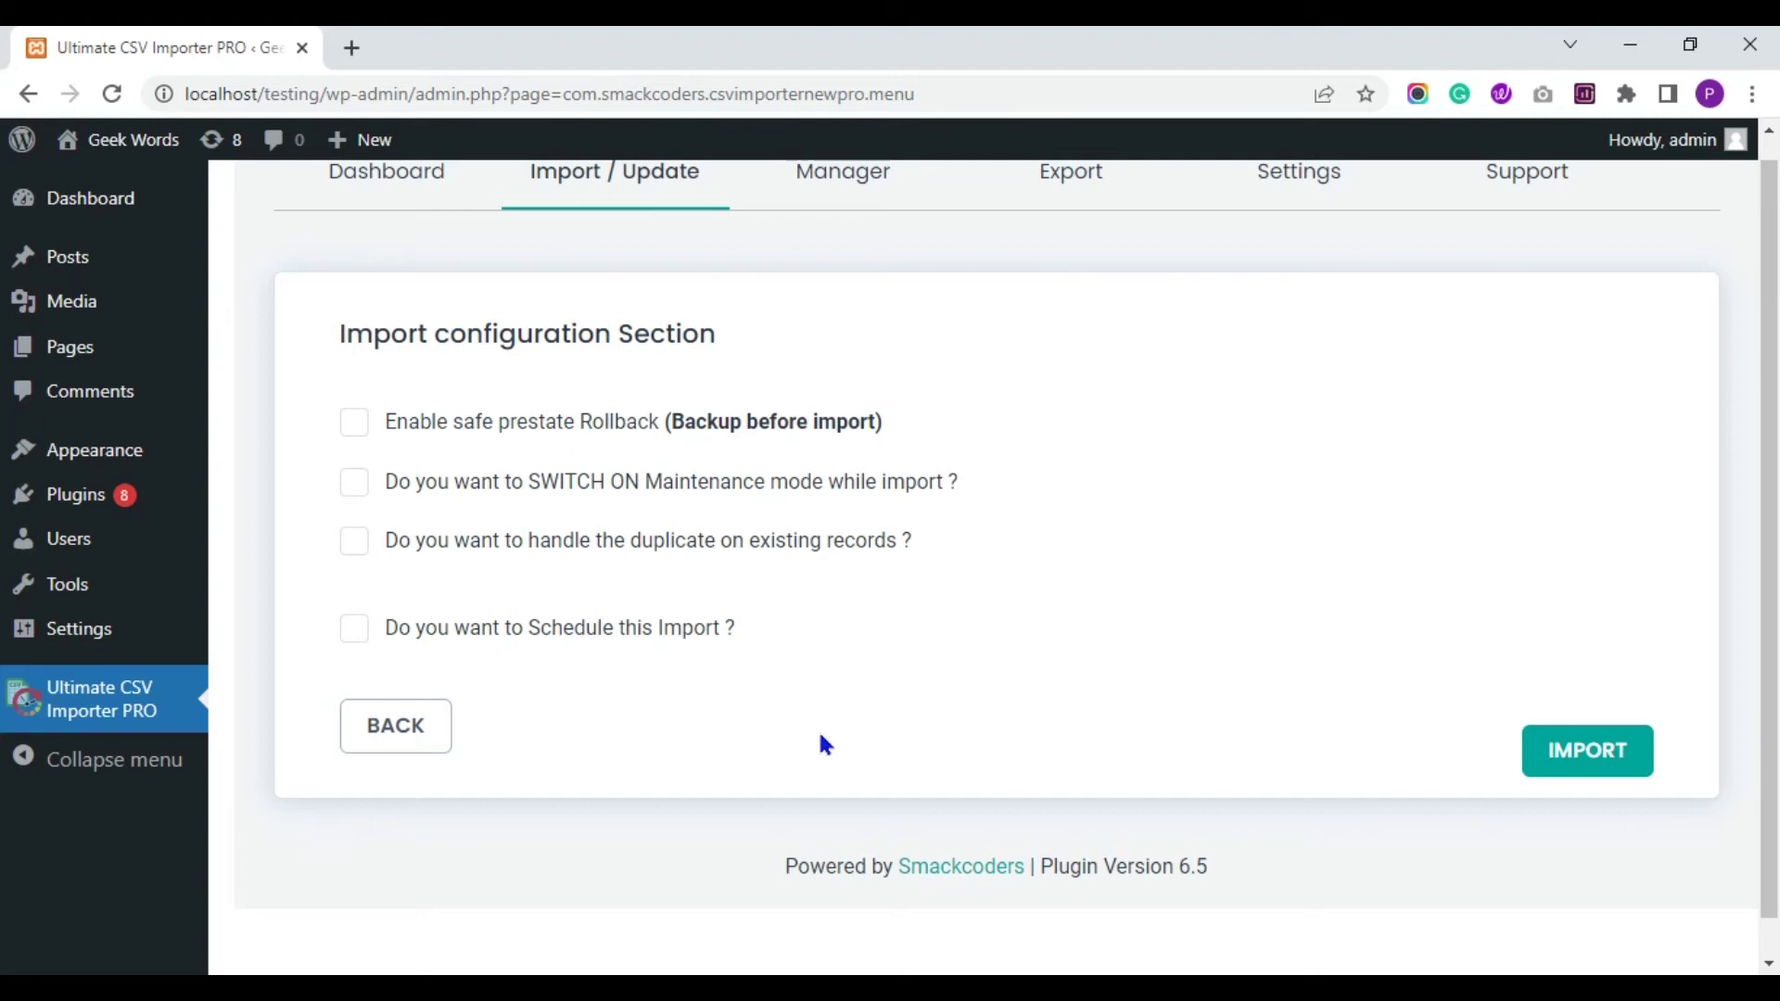
# Import all 4 comment records immediately, without scheduling, until 100% completed
pyautogui.click(356, 634)
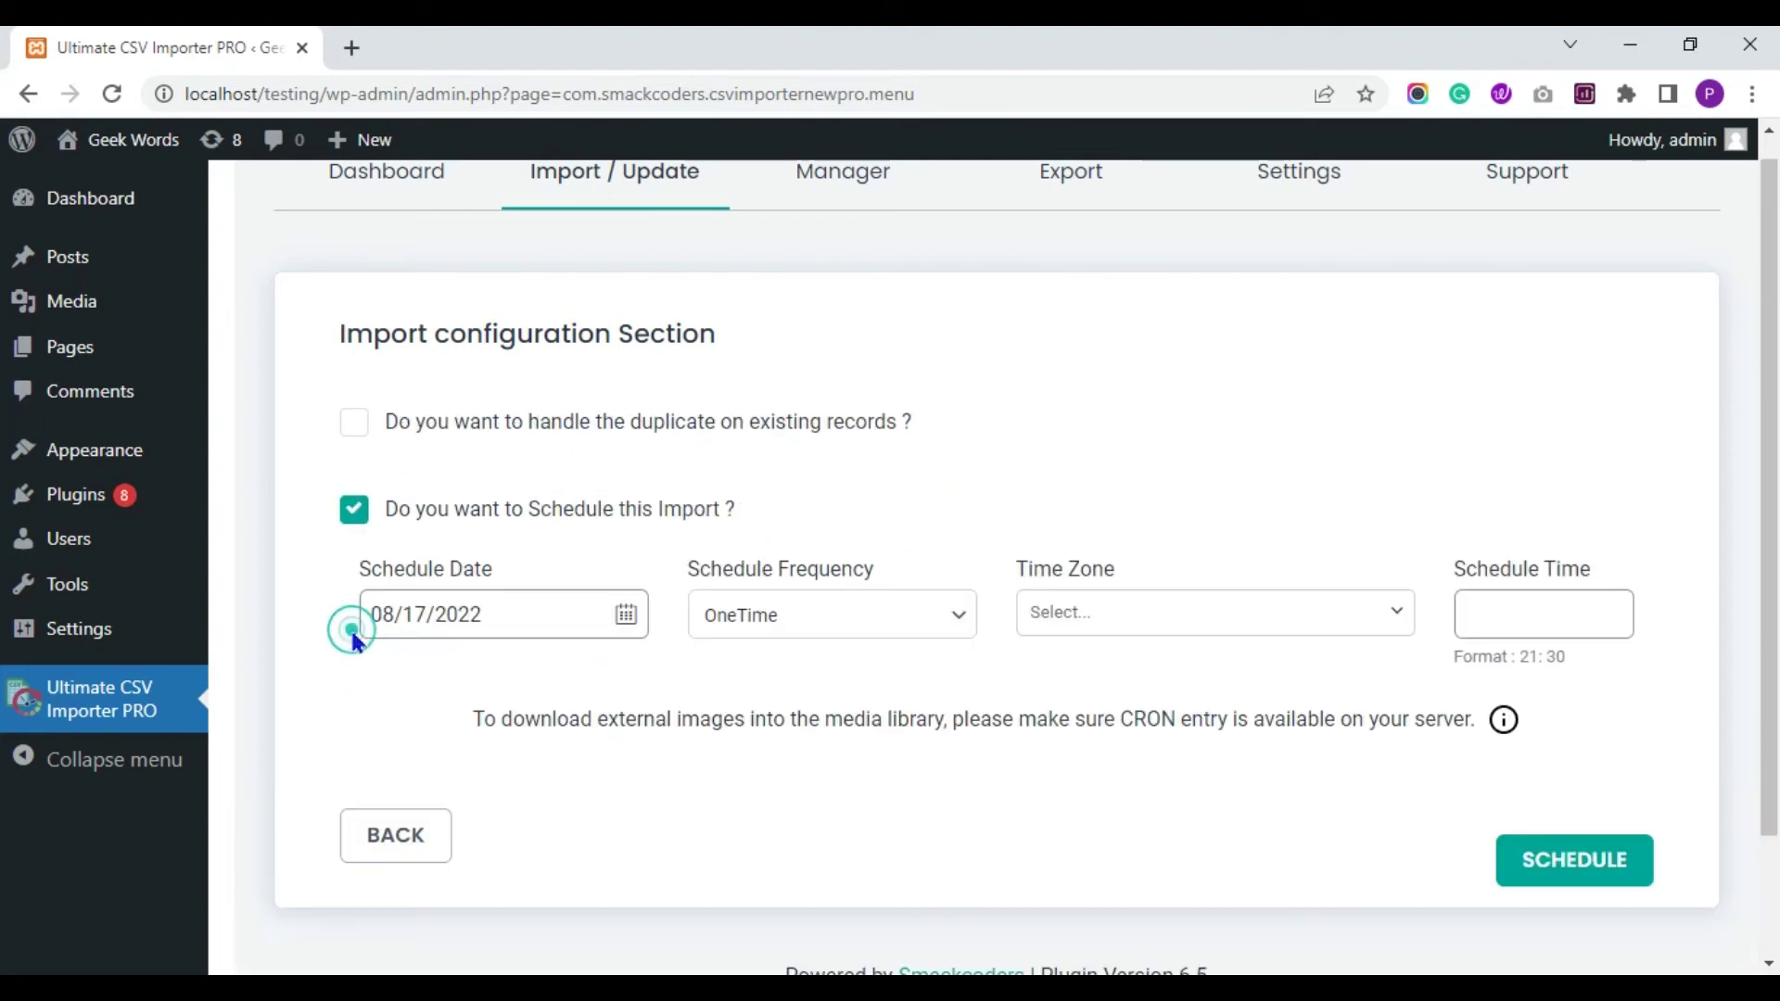
pyautogui.click(353, 512)
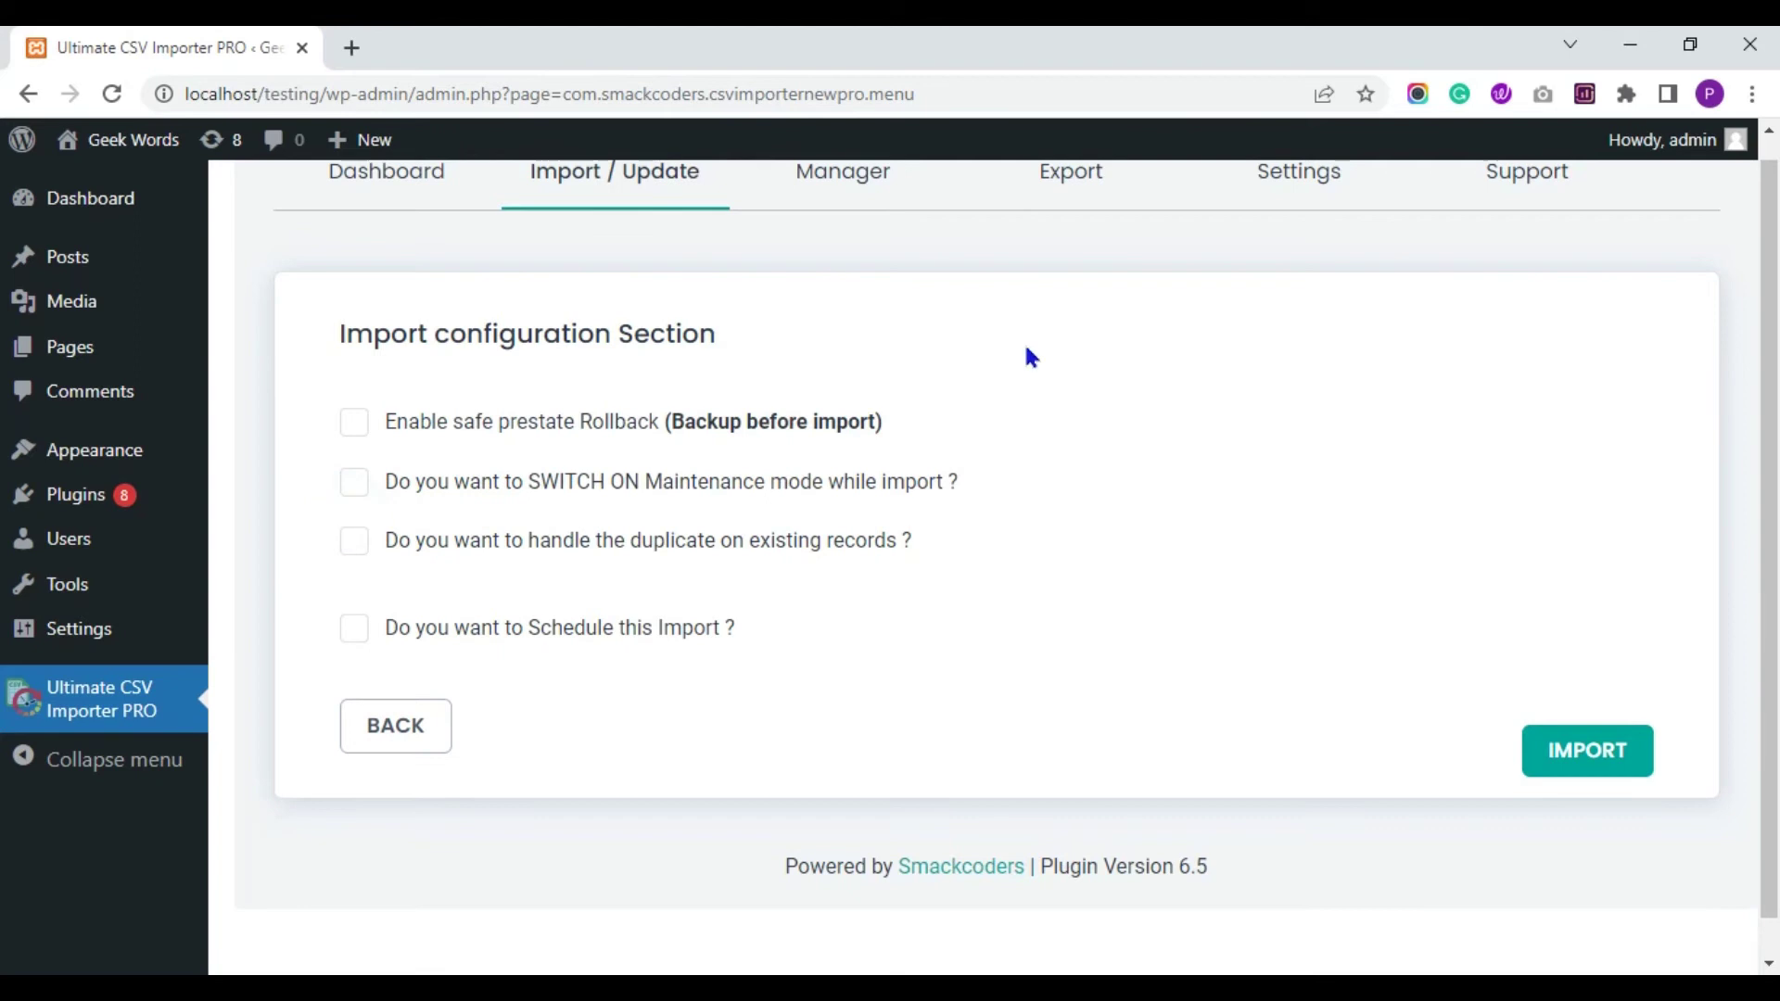
pyautogui.click(1592, 762)
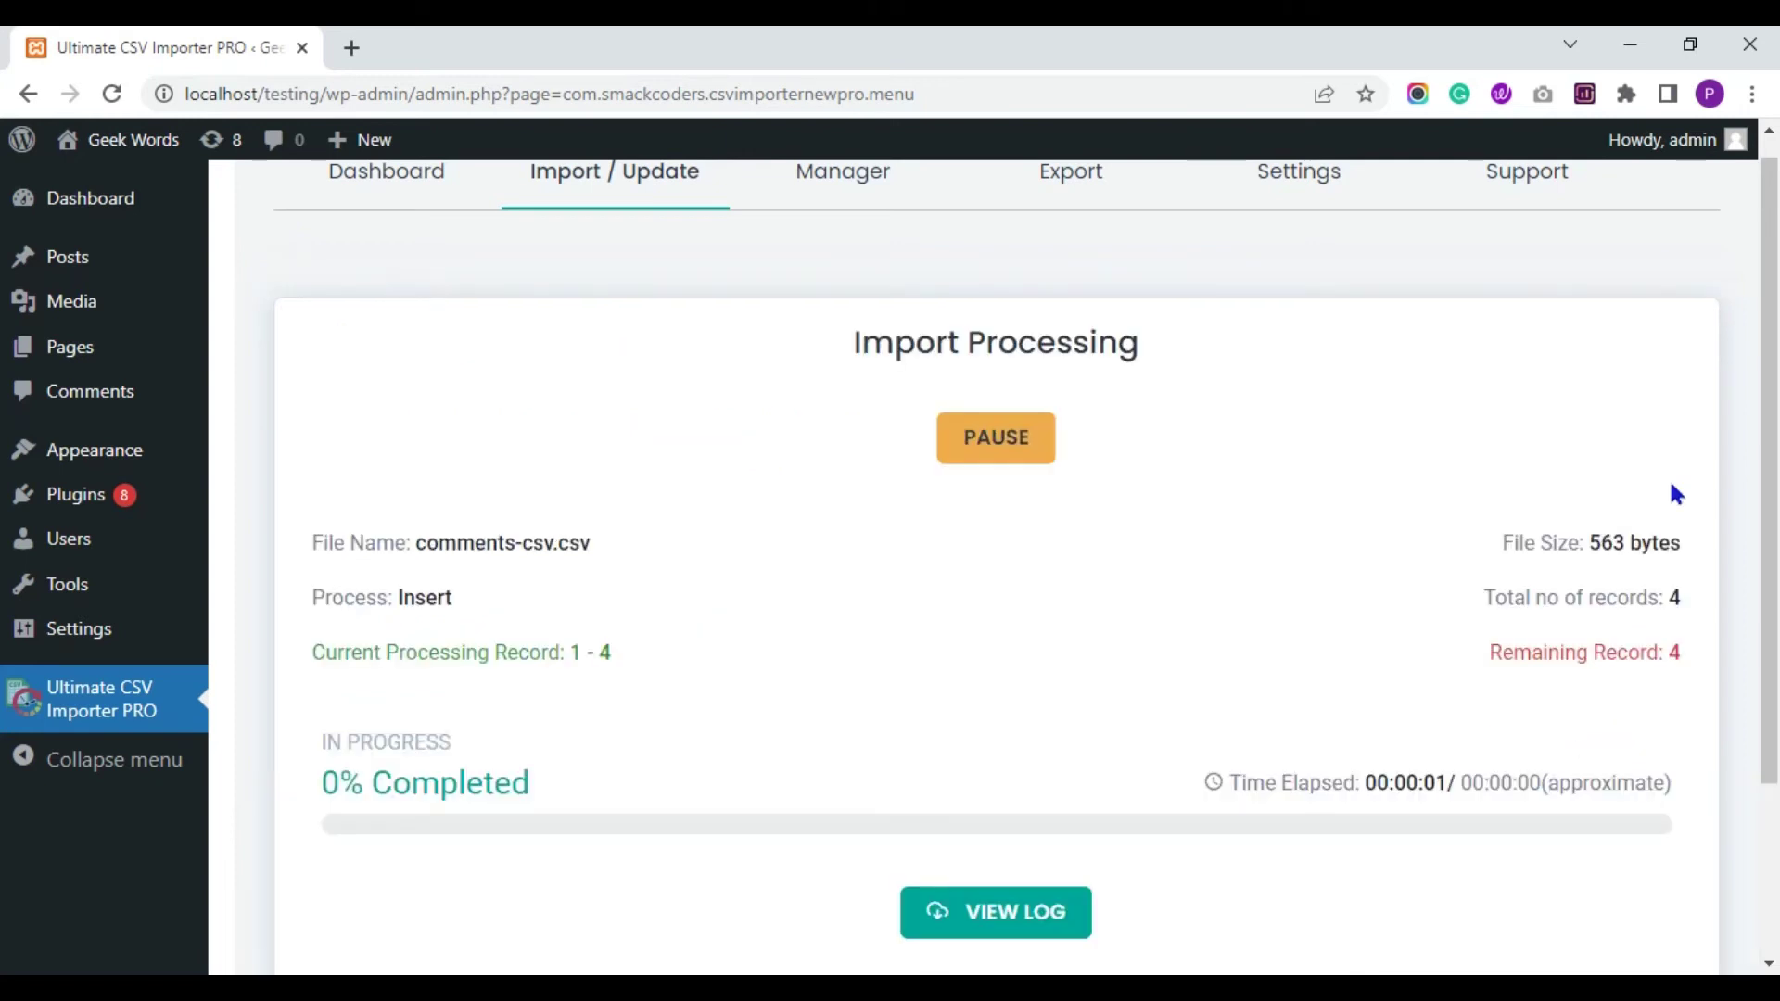
pyautogui.moveTo(1773, 391); pyautogui.dragTo(1774, 534)
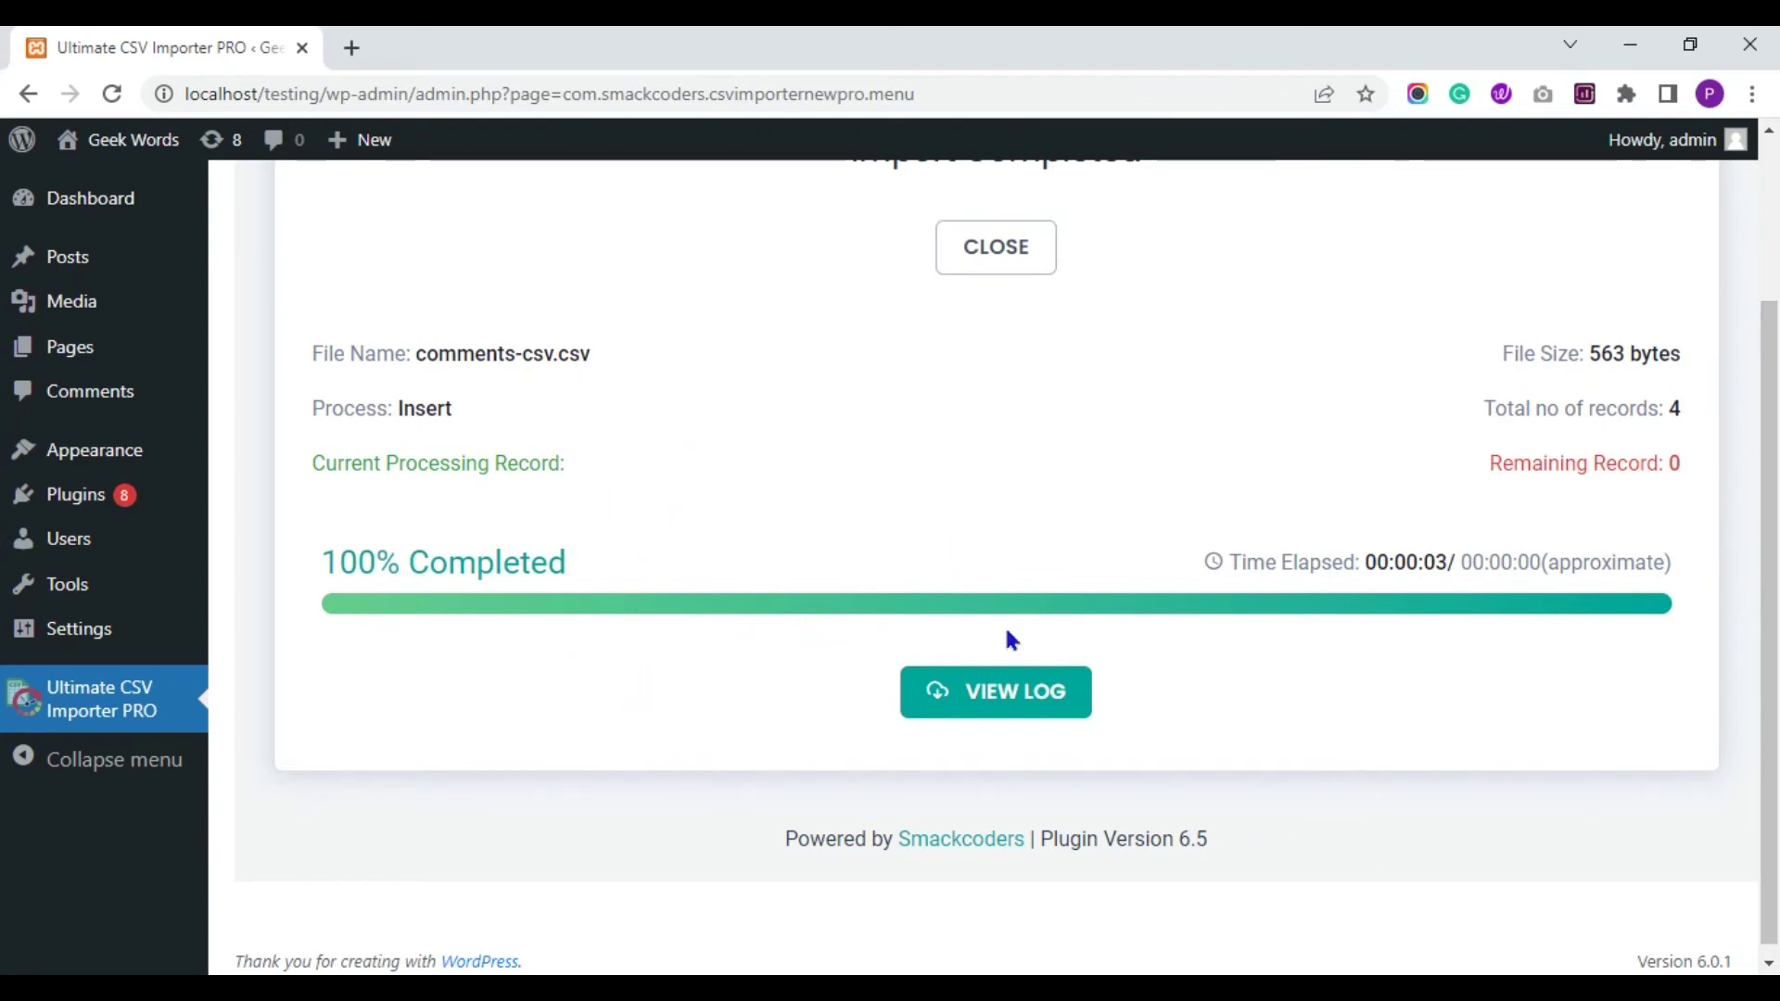
# Open the import log and open comment 19's admin view in a new tab
pyautogui.click(1024, 710)
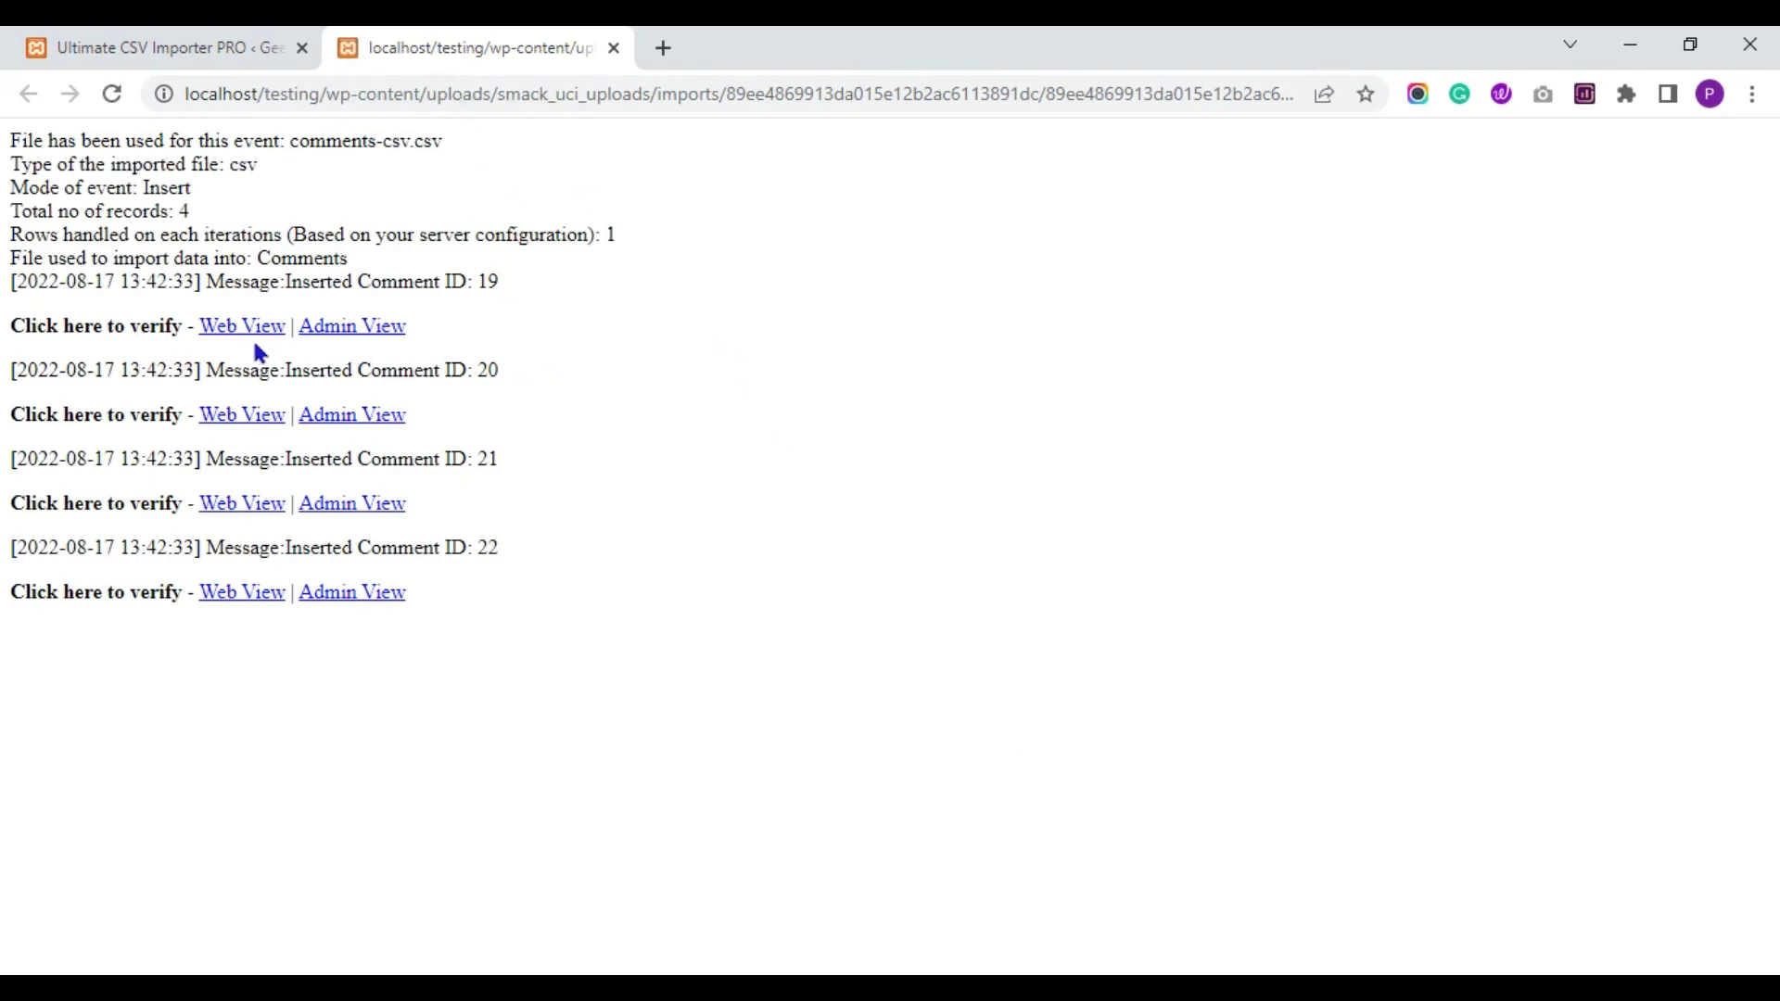
pyautogui.rightClick(345, 343)
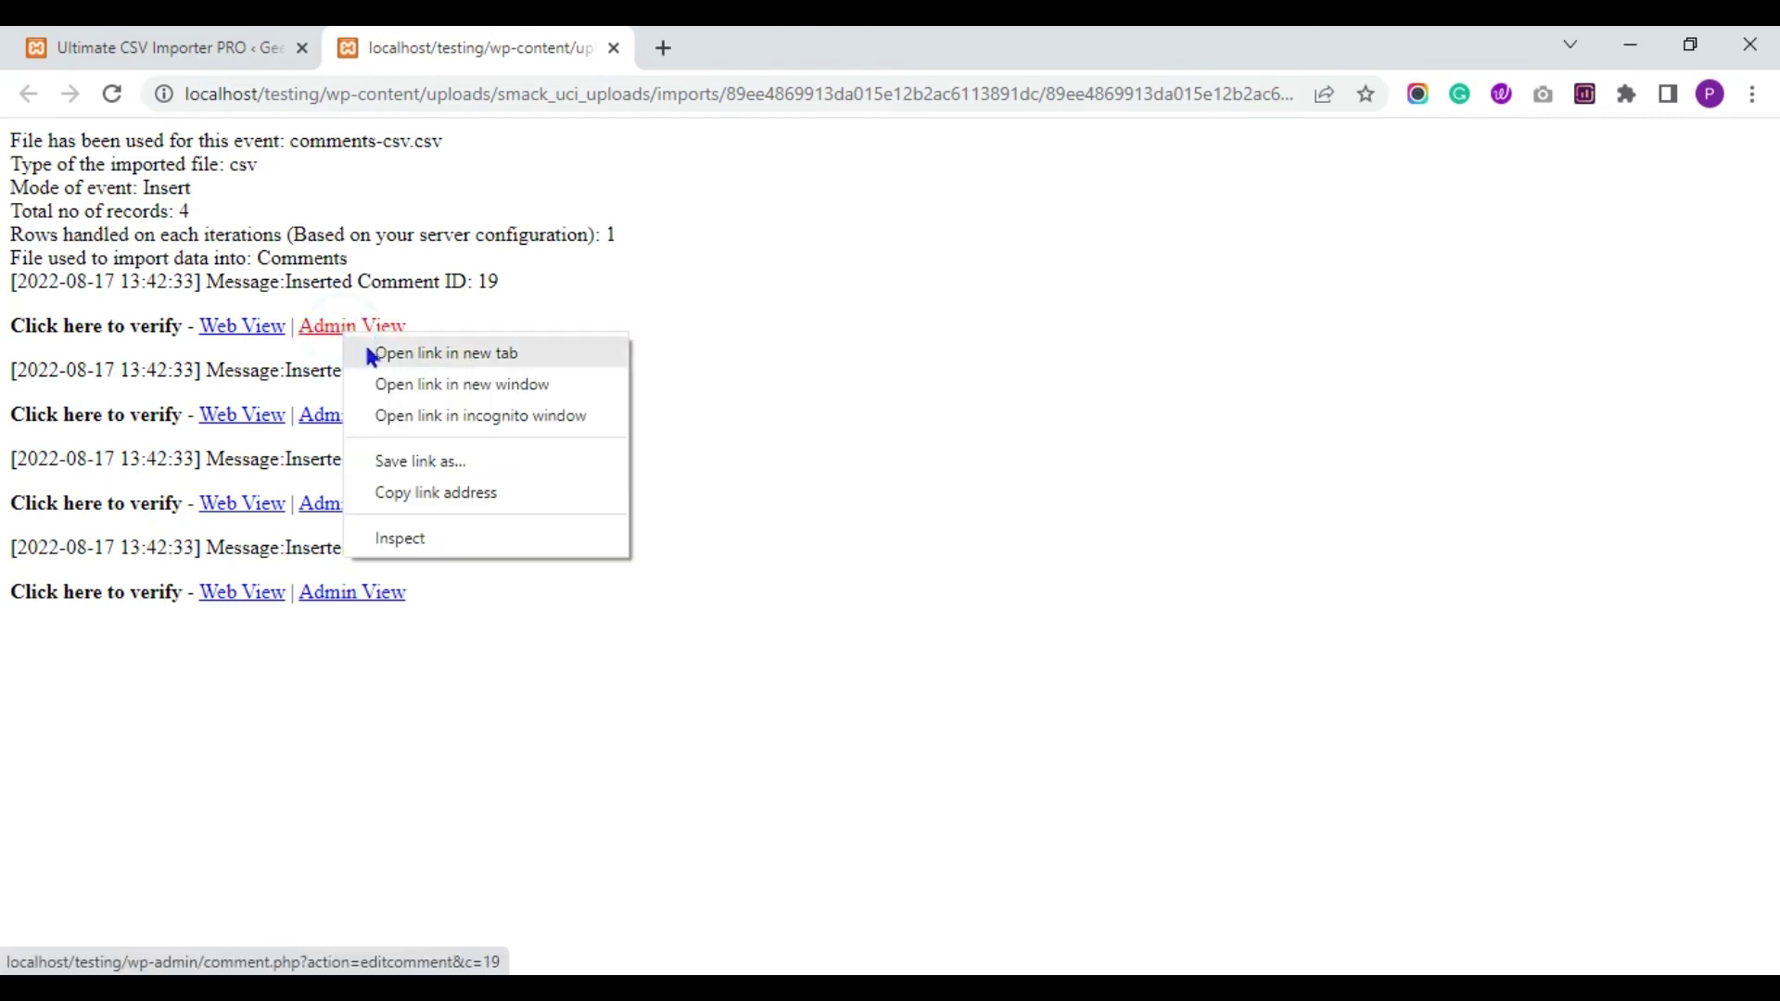
pyautogui.click(371, 351)
pyautogui.click(793, 35)
pyautogui.click(505, 42)
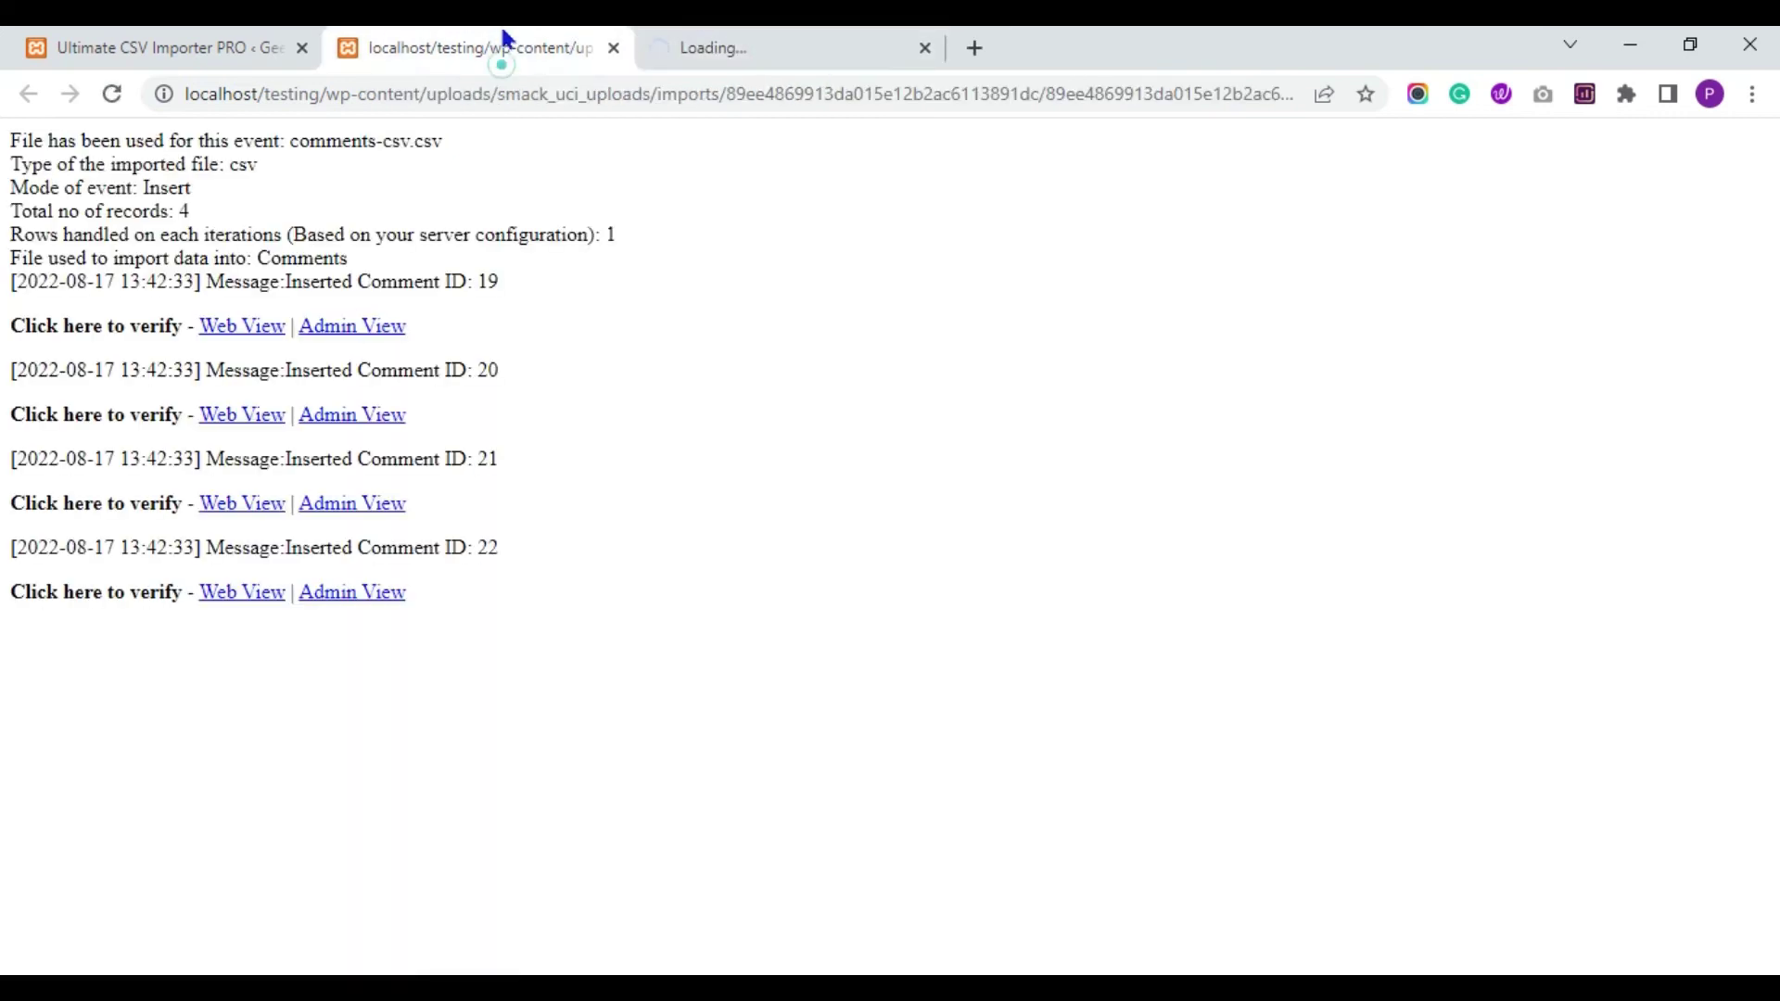
# Open comment 19's web view in a new tab and show its Edit Comment page
pyautogui.rightClick(252, 331)
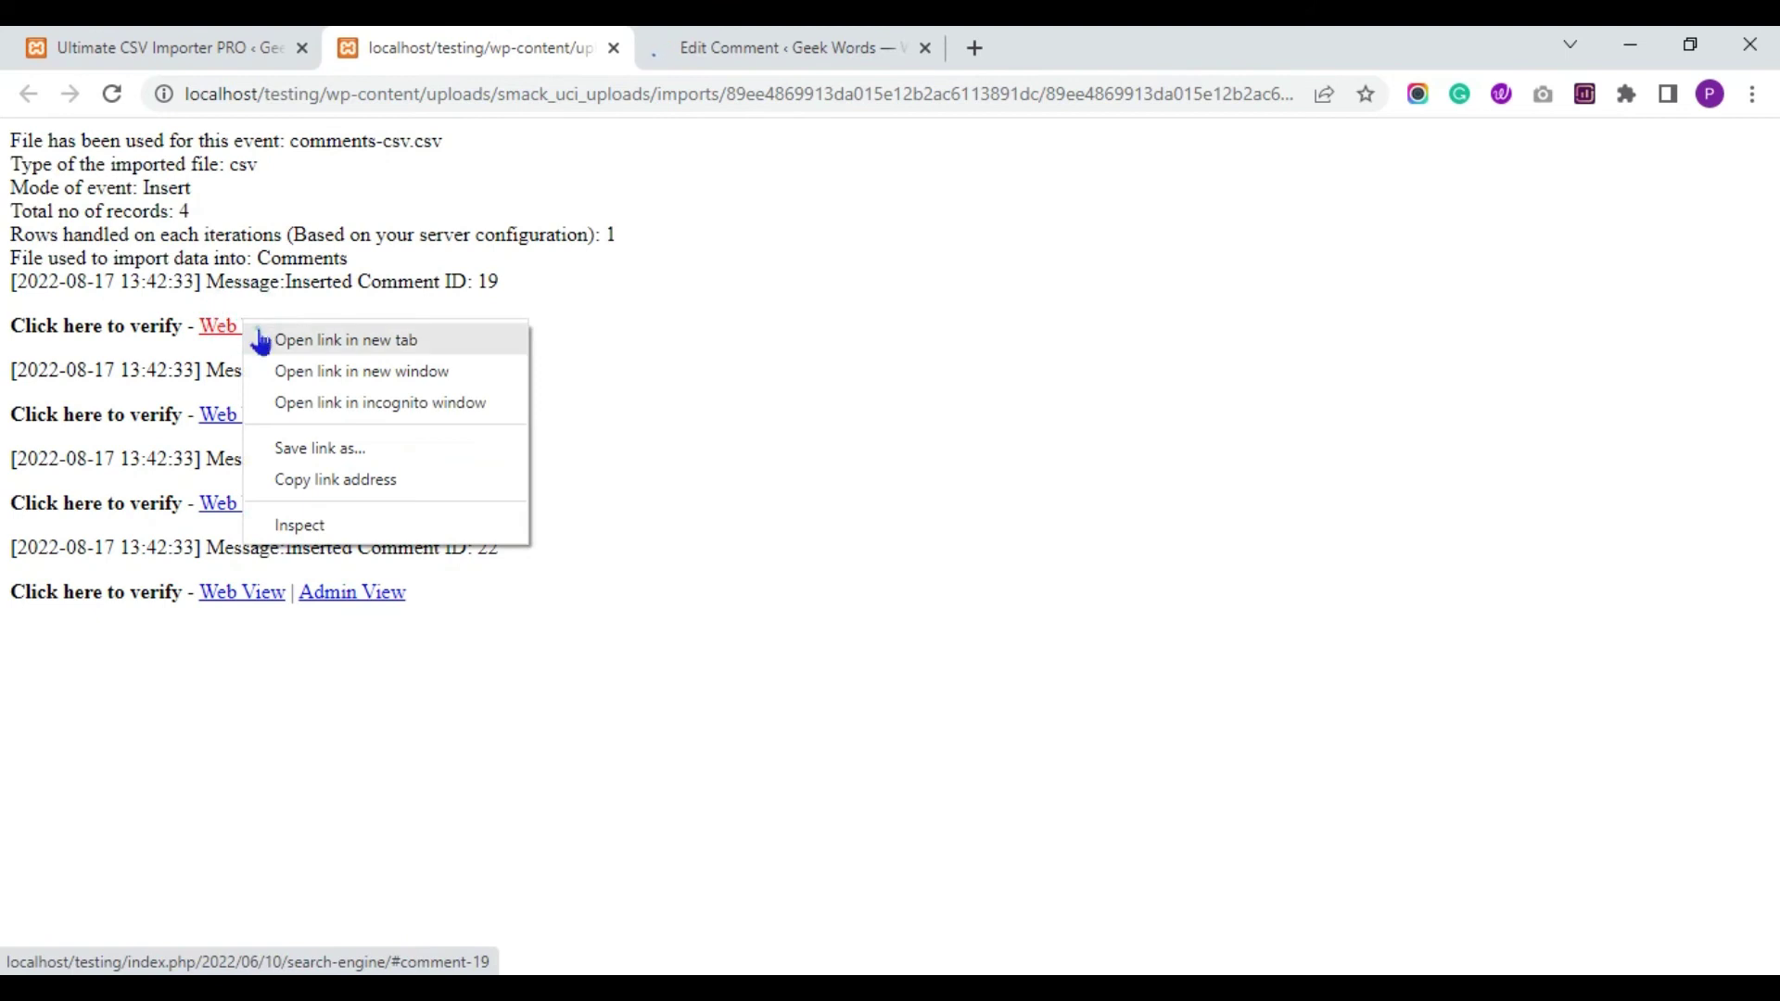
pyautogui.click(278, 340)
pyautogui.click(681, 57)
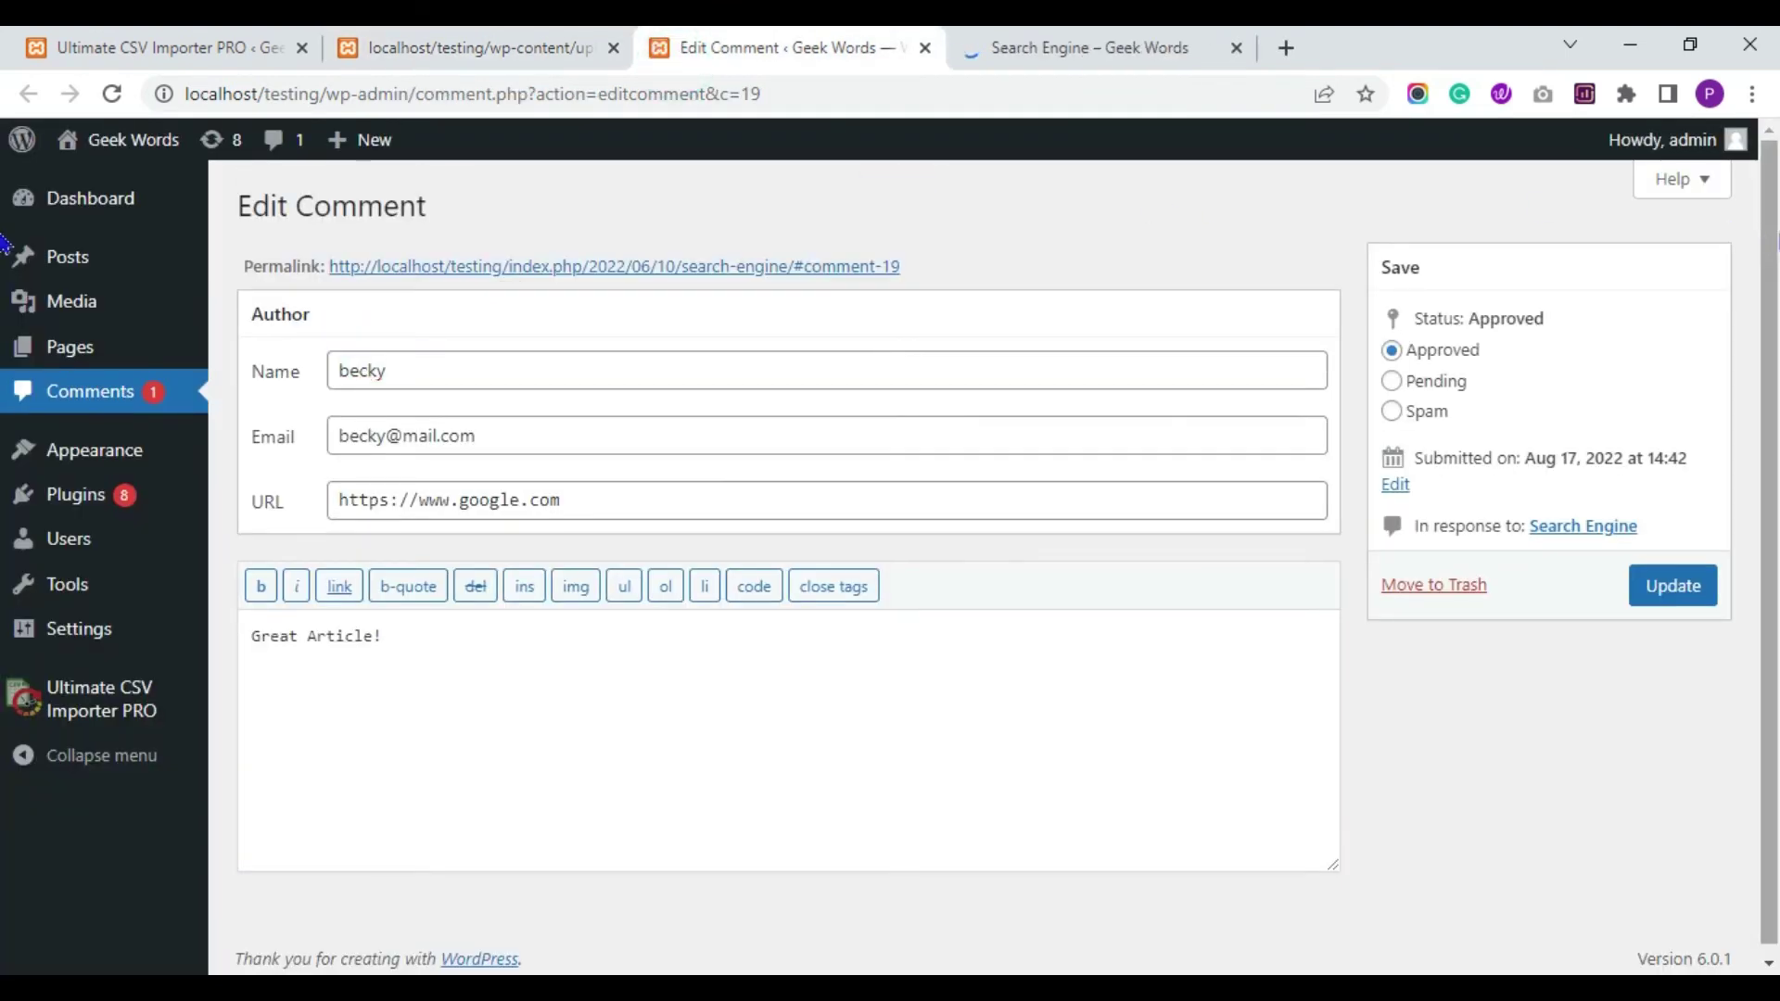
pyautogui.scroll(-1, 5, 260)
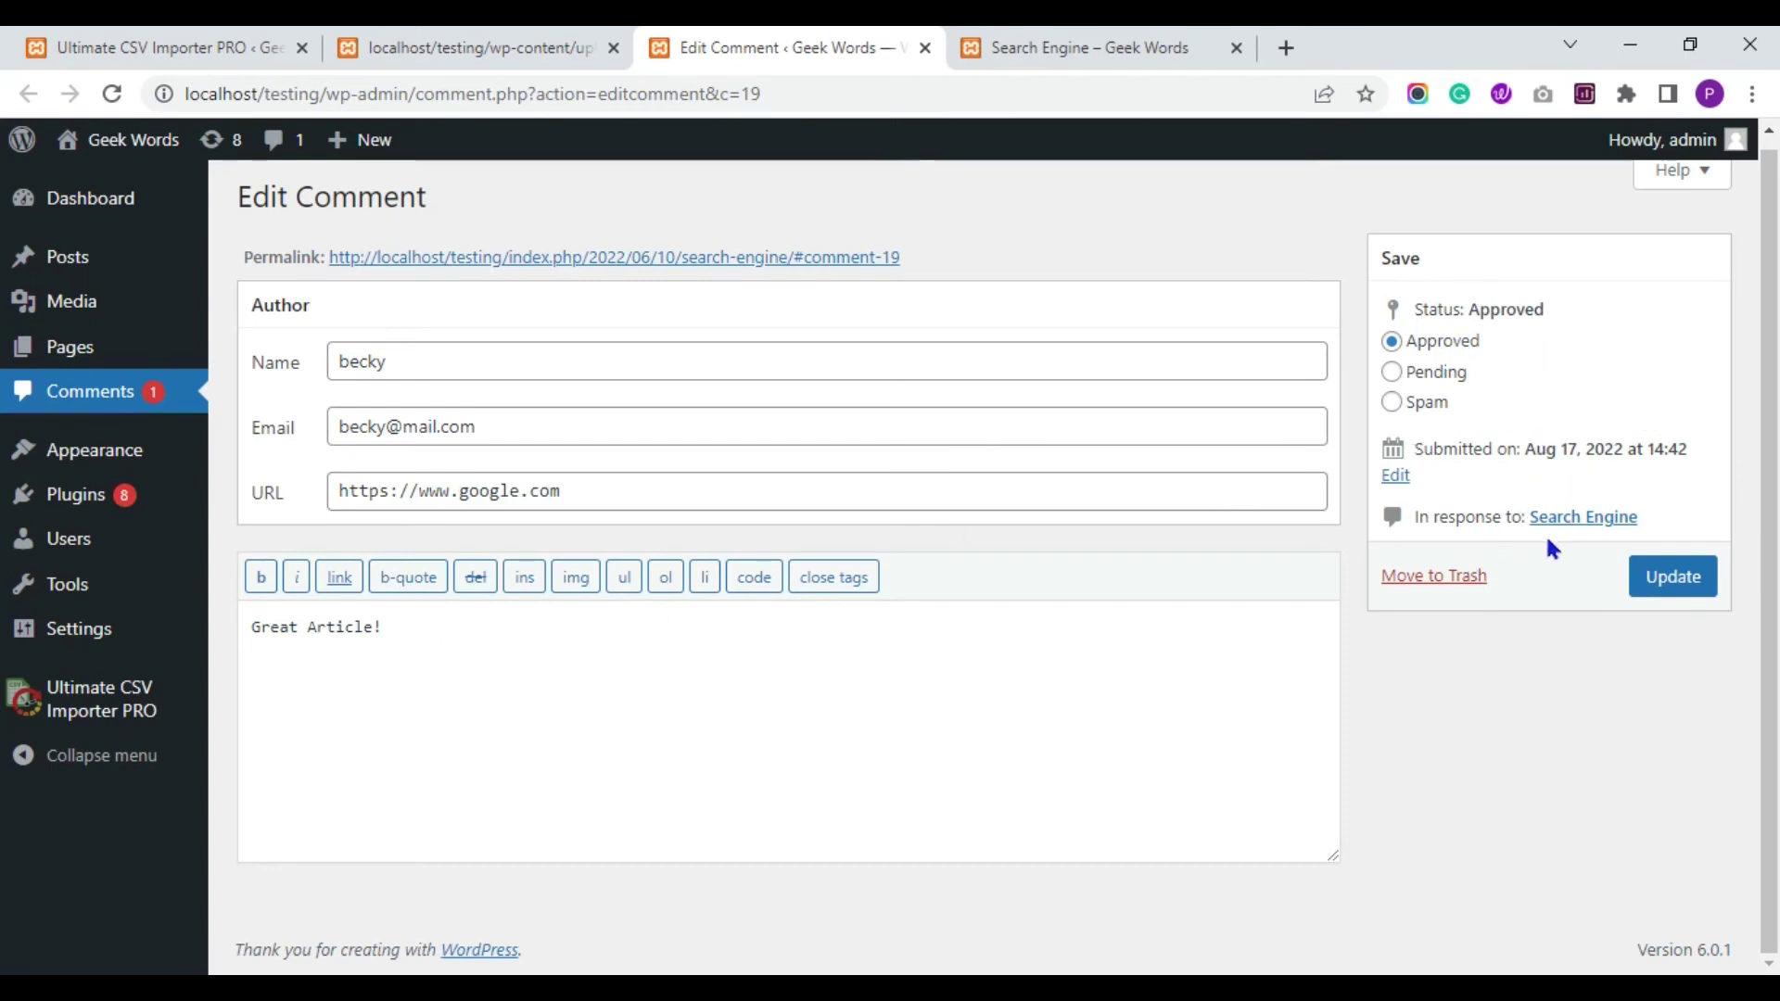
# Check 'Great Article!' appears under the Search Engine post, then return to the import log
pyautogui.click(1064, 38)
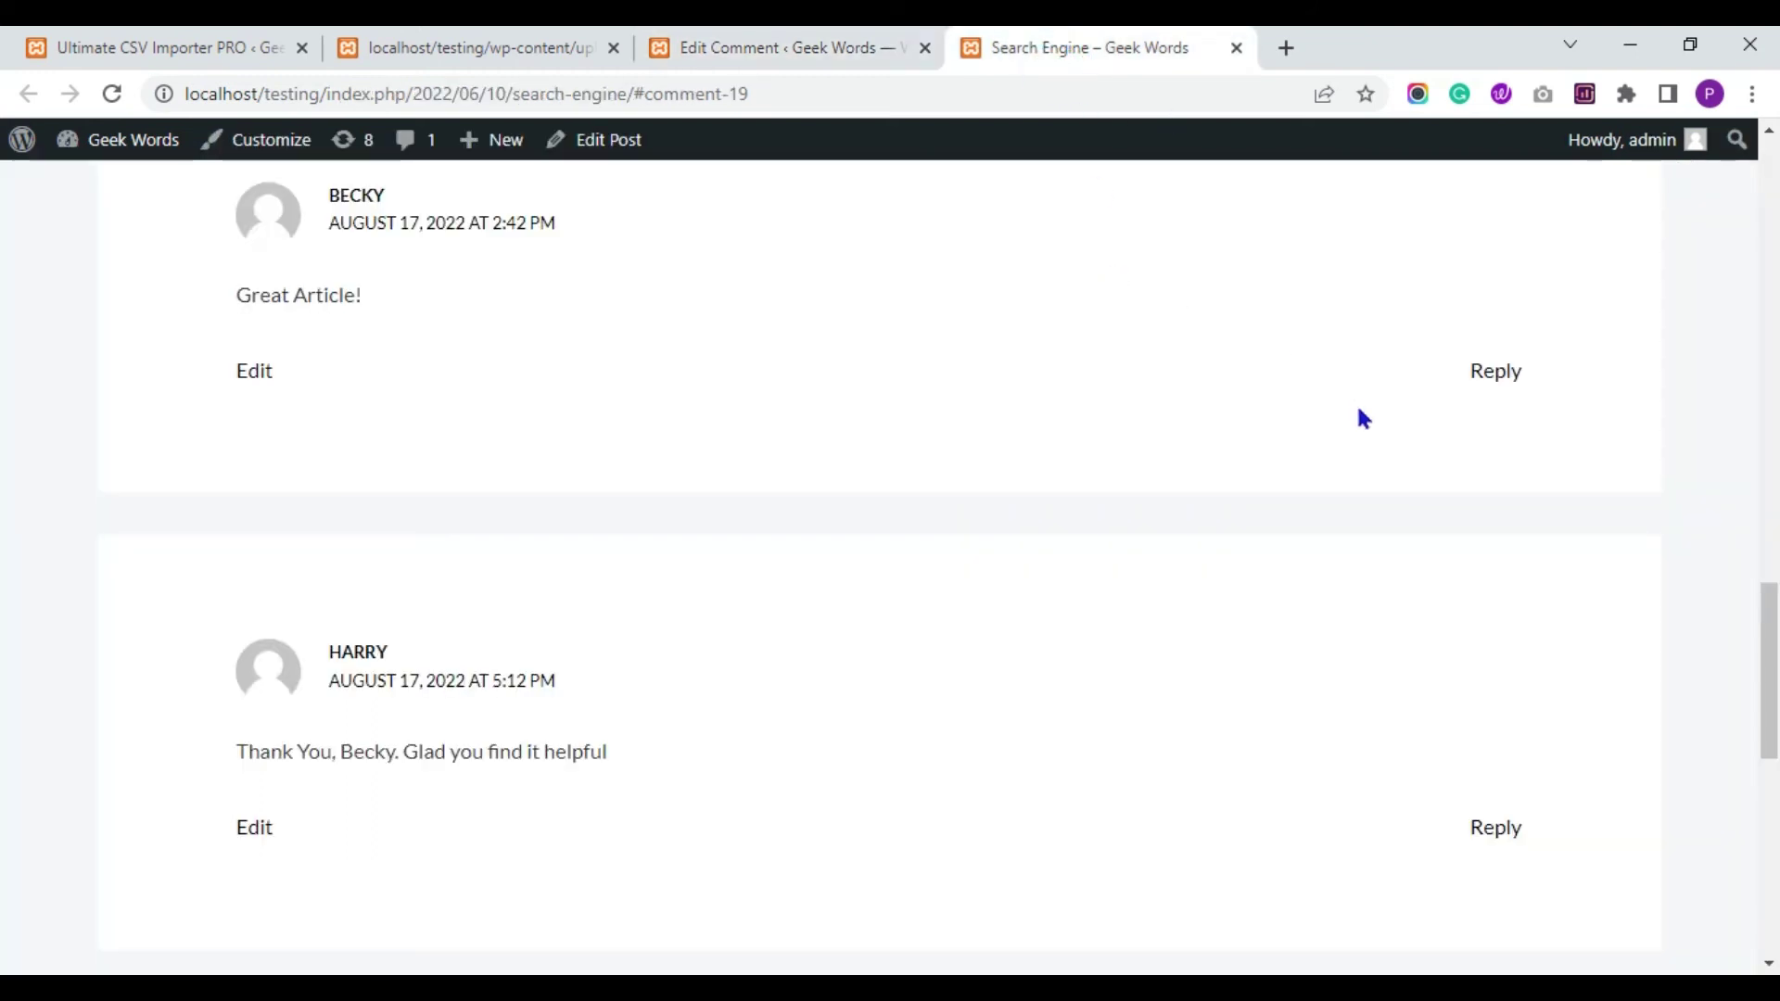
pyautogui.scroll(4, 1493, 556)
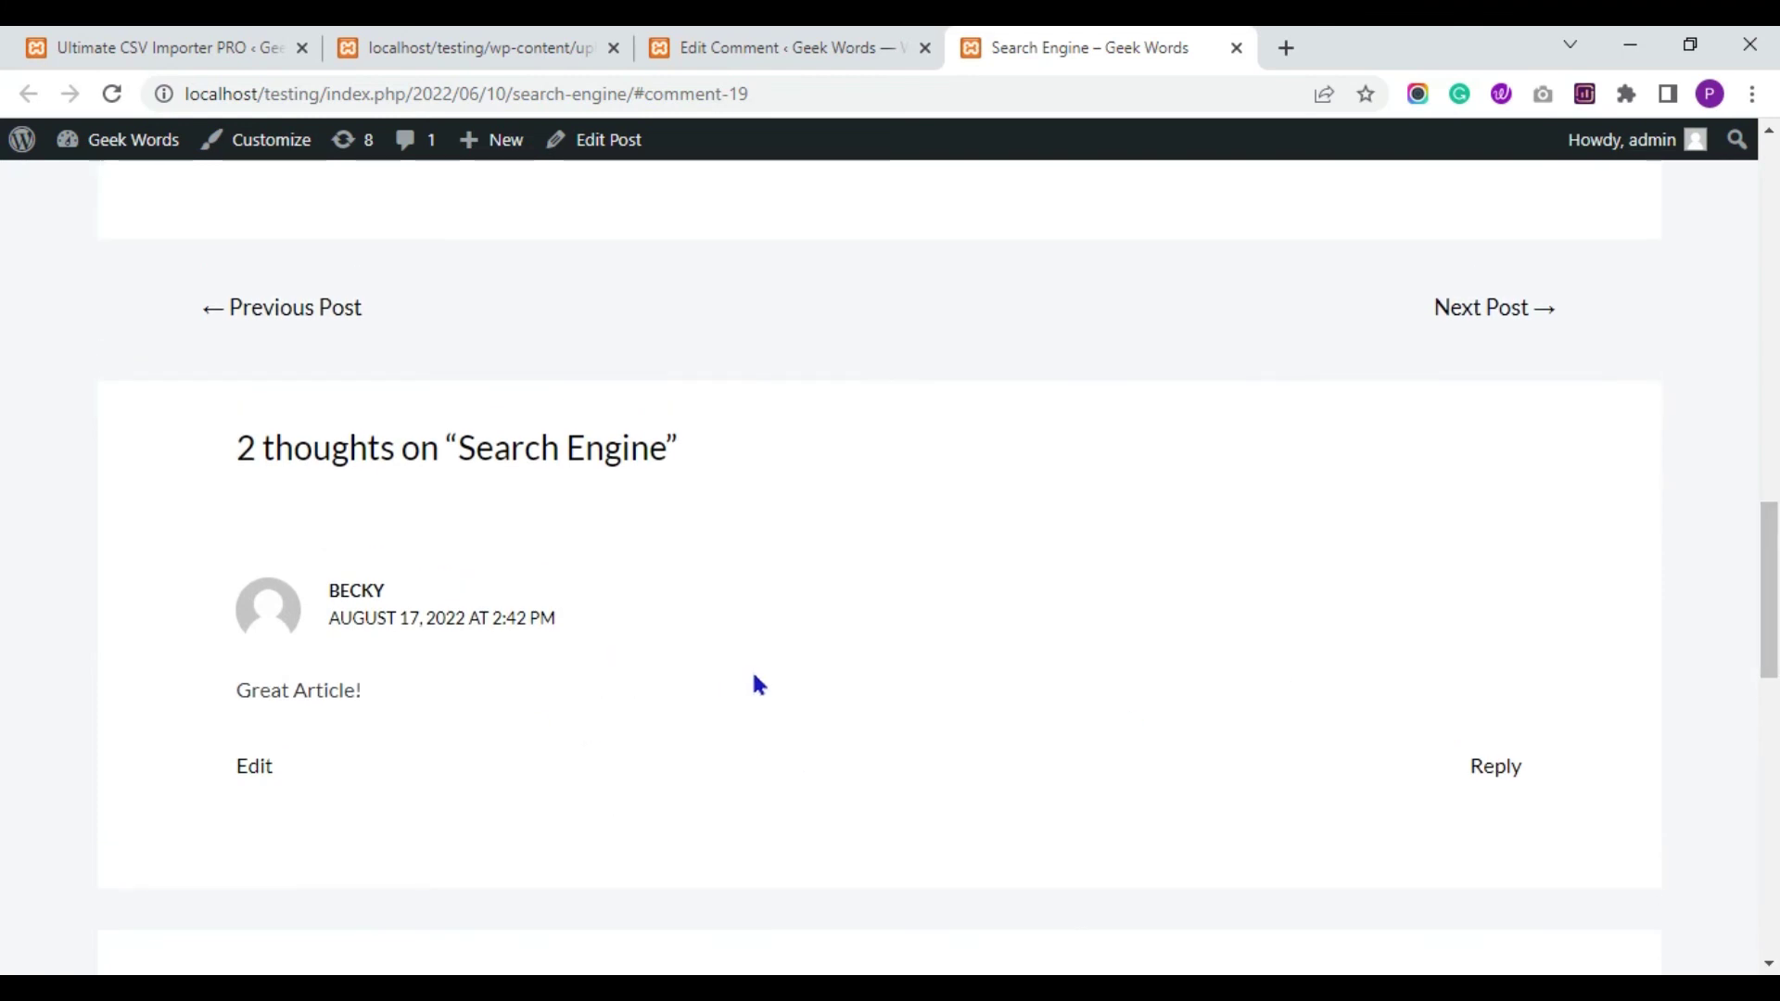
pyautogui.moveTo(1769, 598)
pyautogui.mouseDown()
pyautogui.moveTo(1754, 291)
pyautogui.moveTo(1772, 635)
pyautogui.moveTo(1768, 616)
pyautogui.mouseUp()
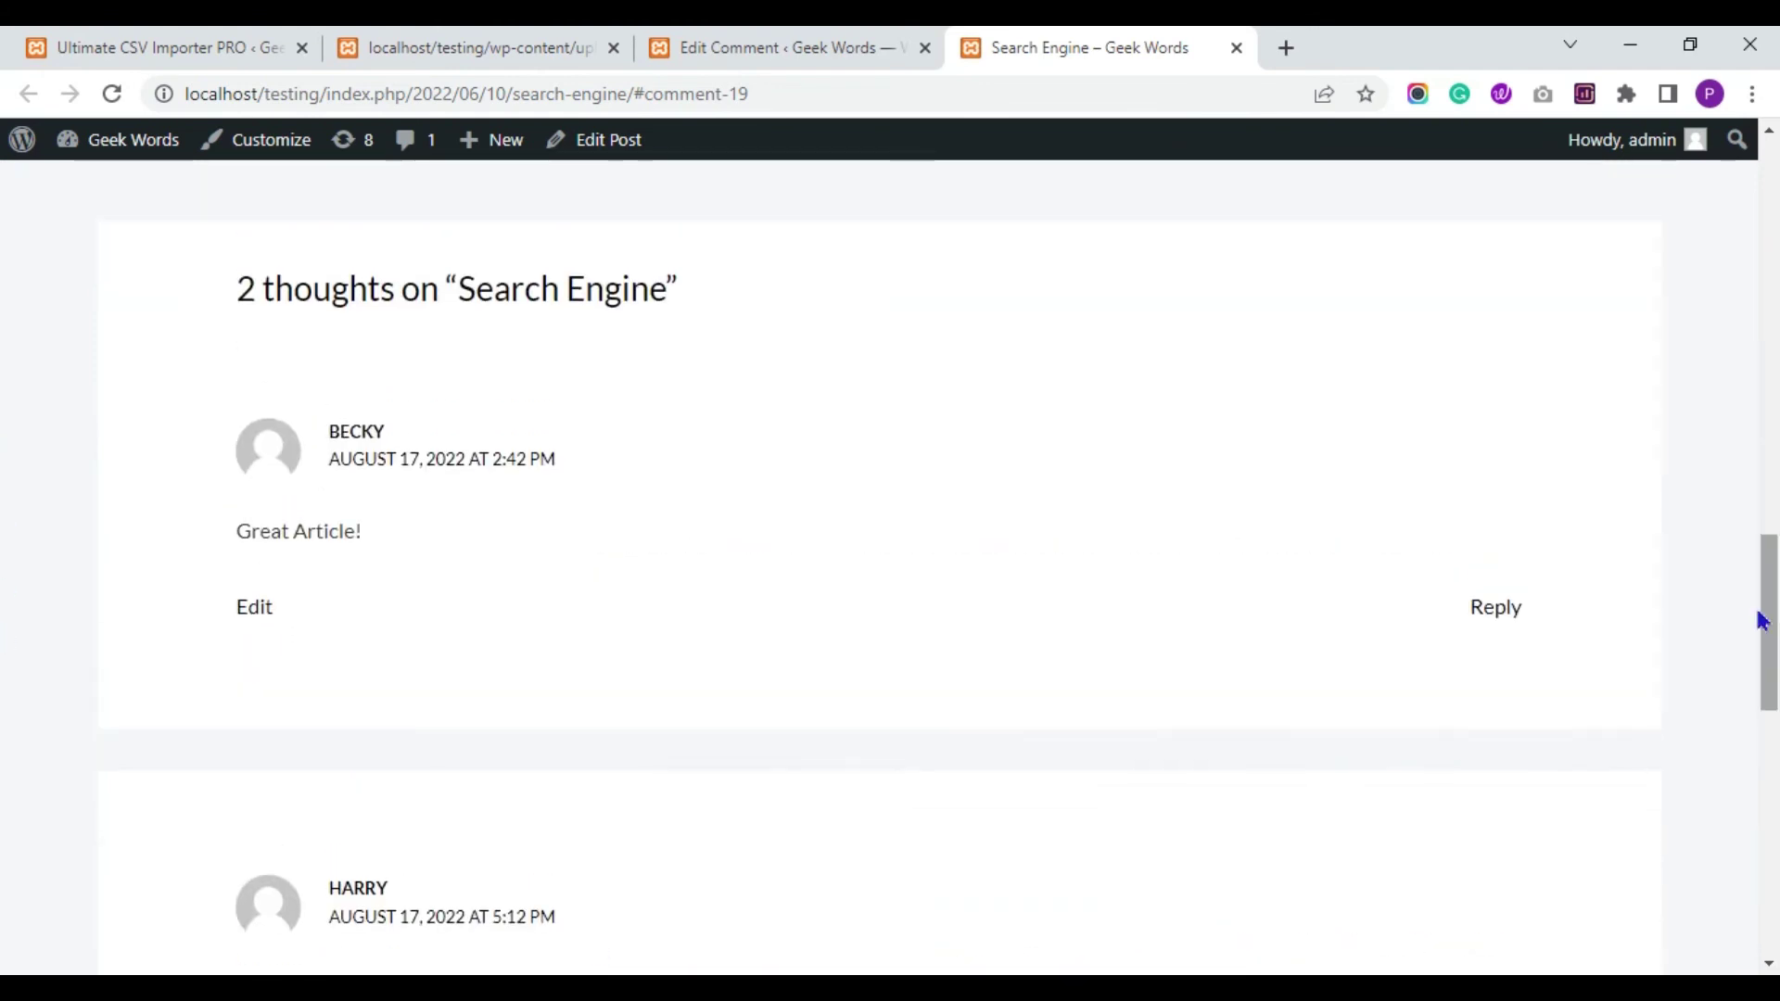
pyautogui.click(777, 48)
pyautogui.click(479, 47)
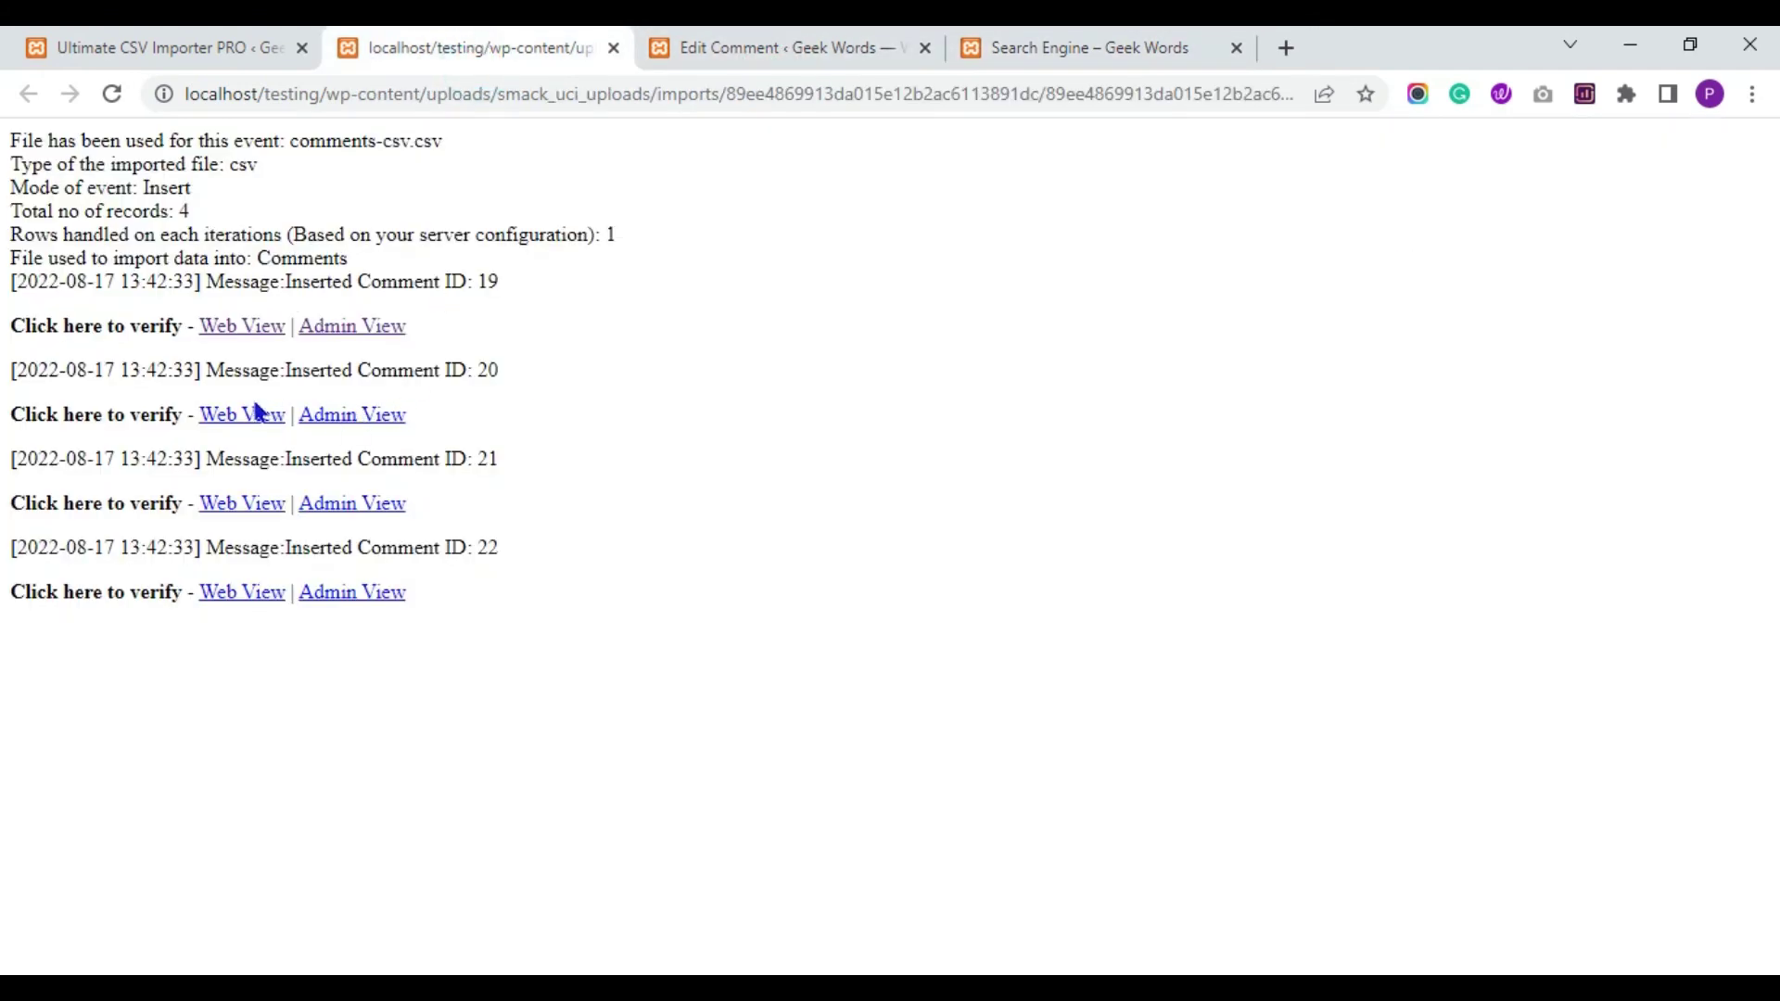
# Open the Edit Comment pages for comments 20 and 21 in new tabs
pyautogui.rightClick(334, 415)
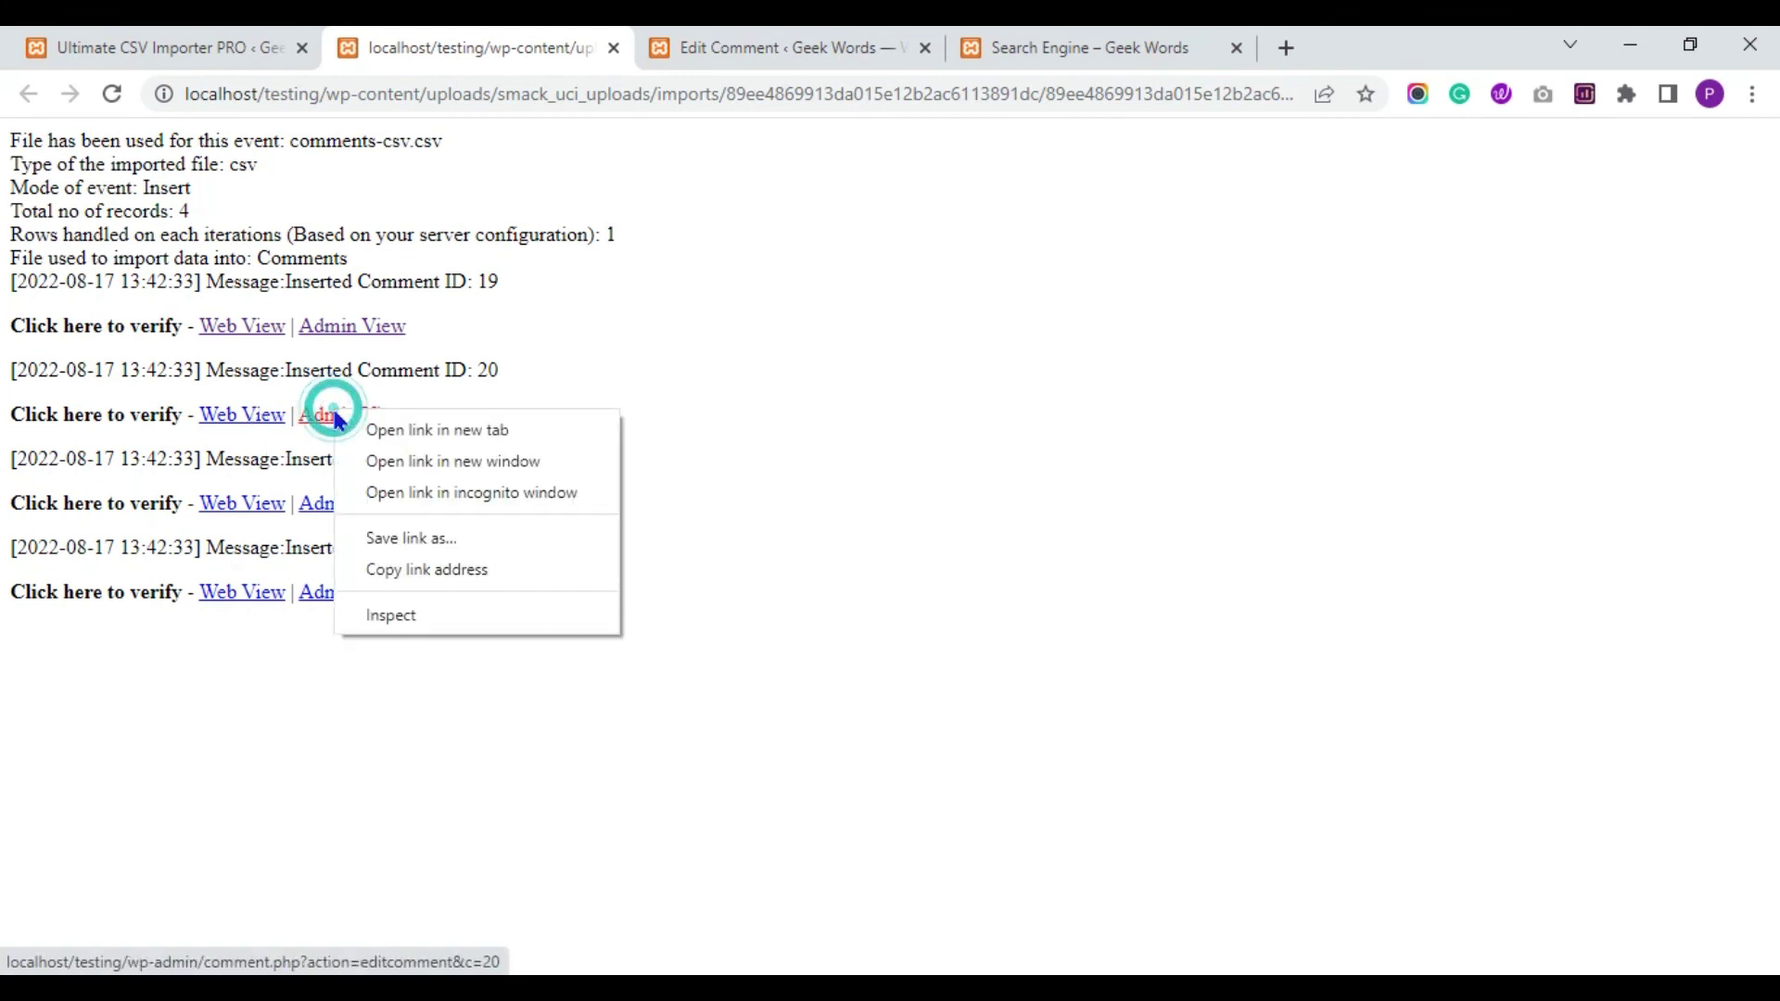
pyautogui.click(371, 429)
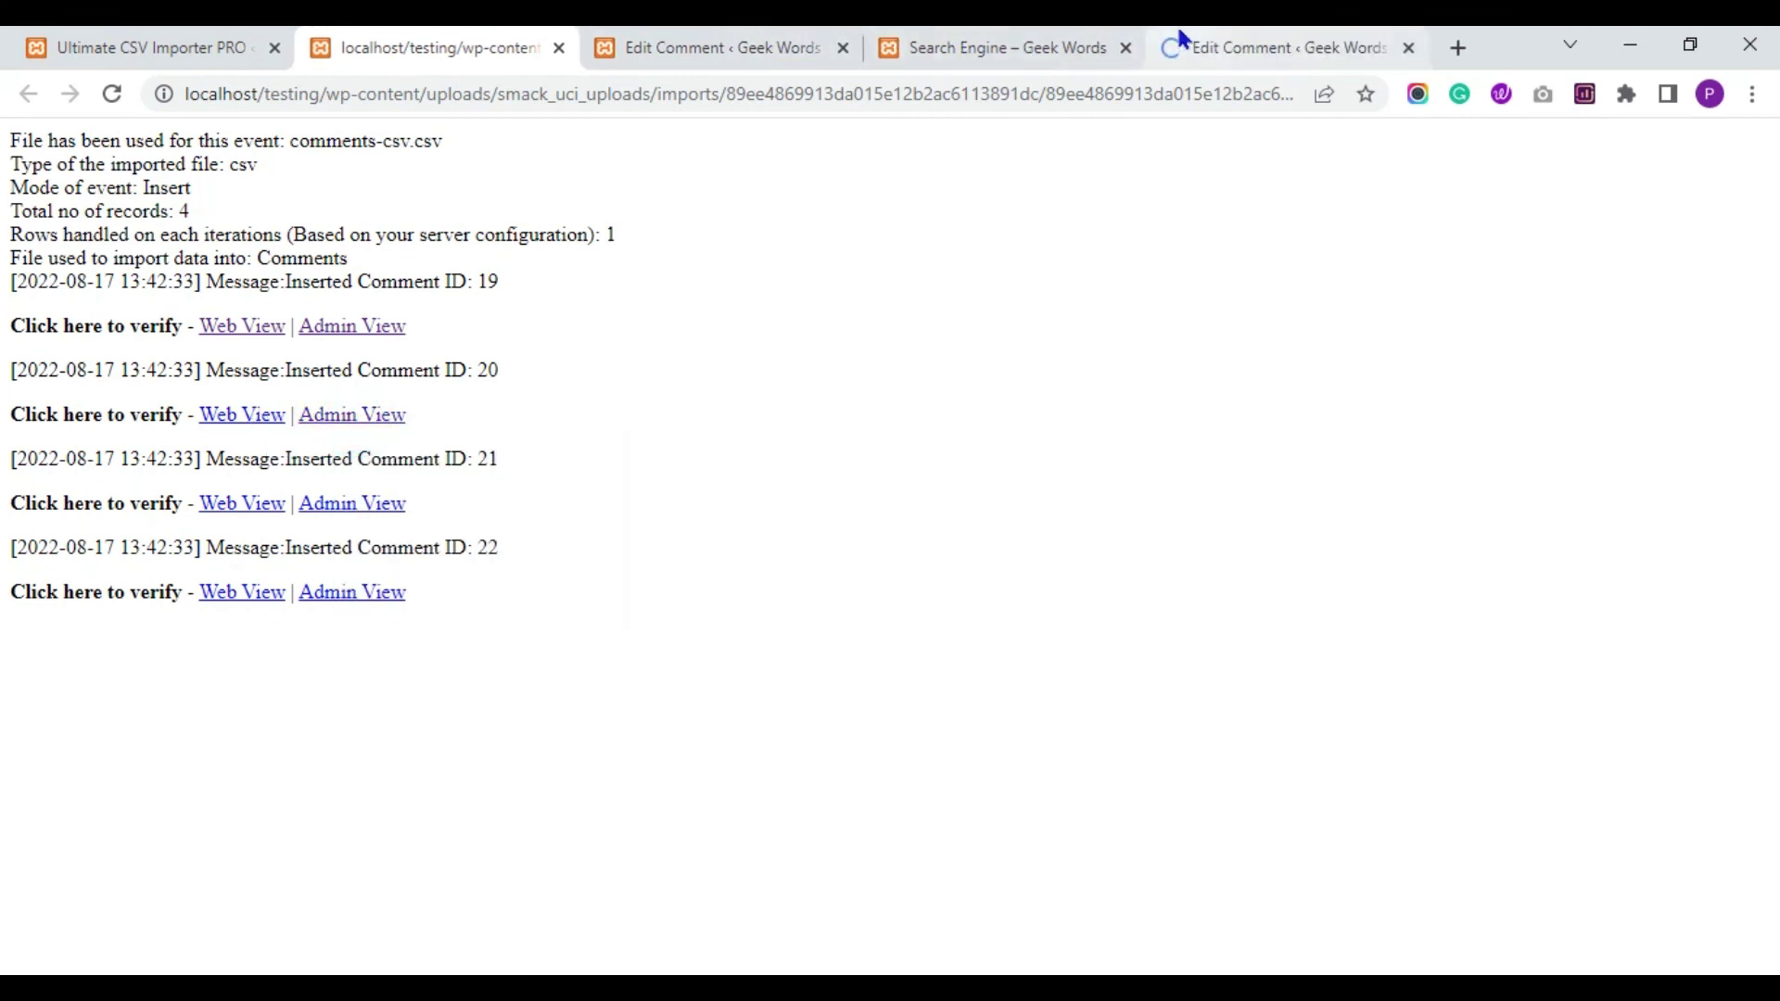
pyautogui.moveTo(1182, 40); pyautogui.dragTo(740, 47)
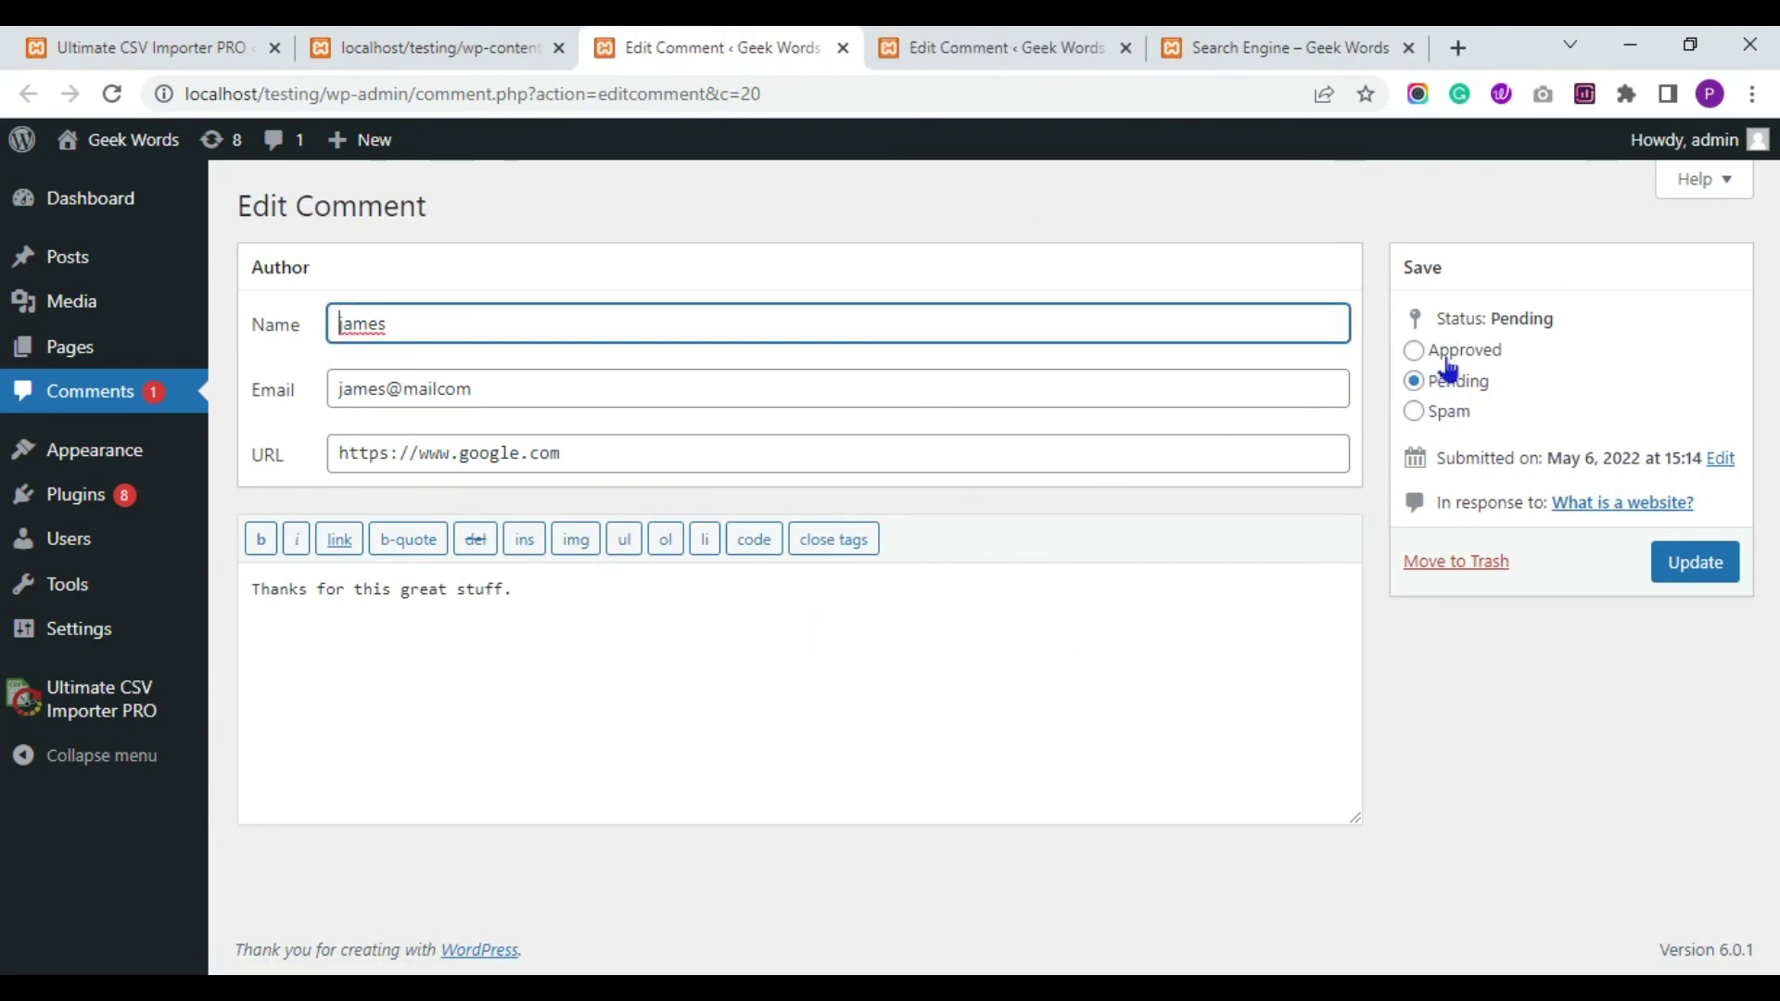
pyautogui.click(520, 42)
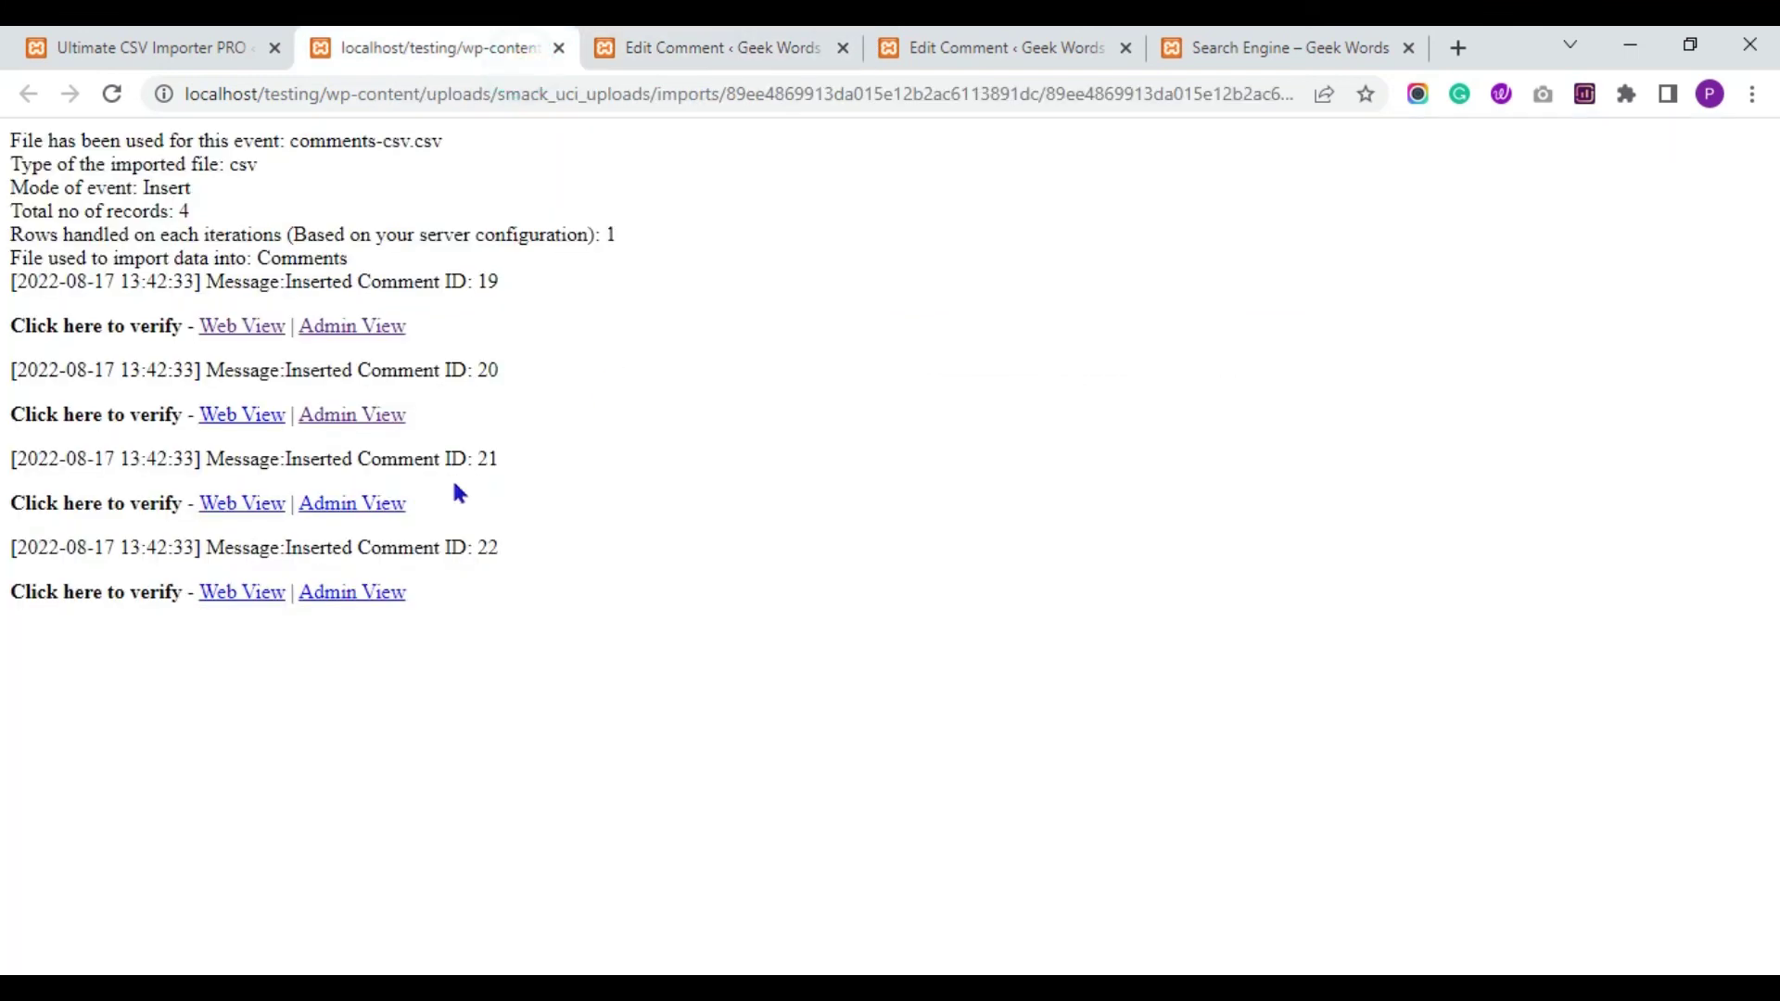
pyautogui.rightClick(370, 509)
pyautogui.click(398, 523)
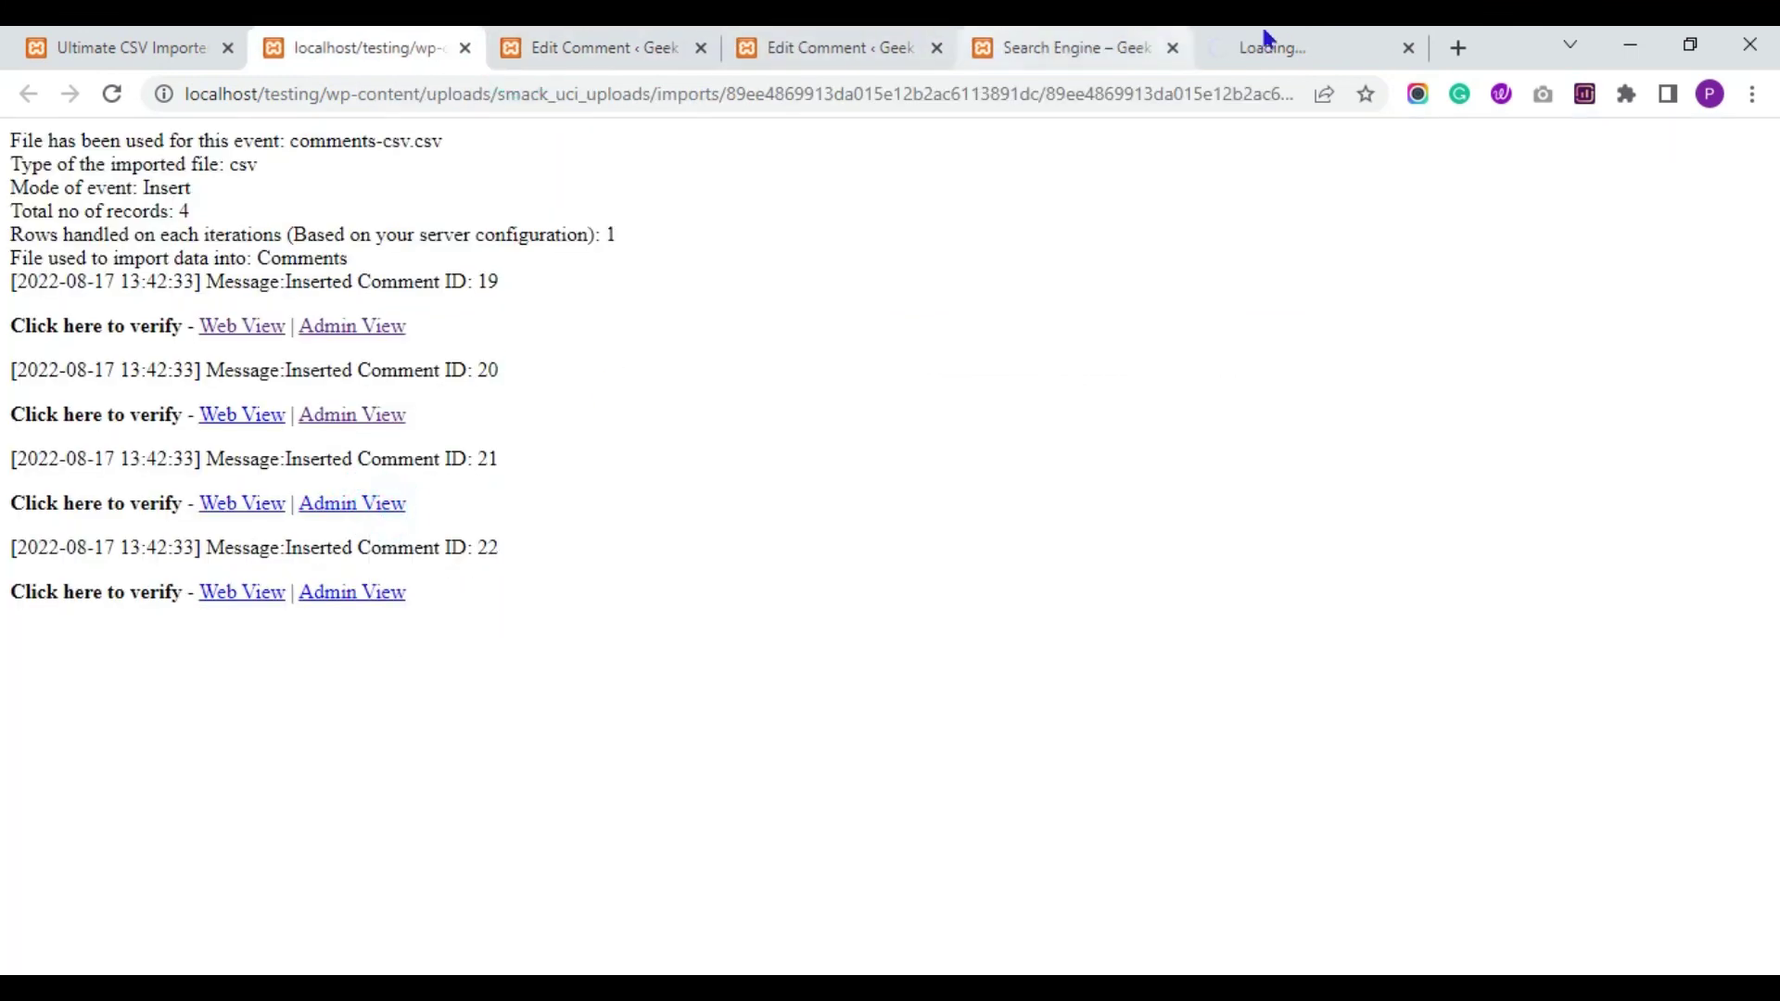
pyautogui.click(1316, 35)
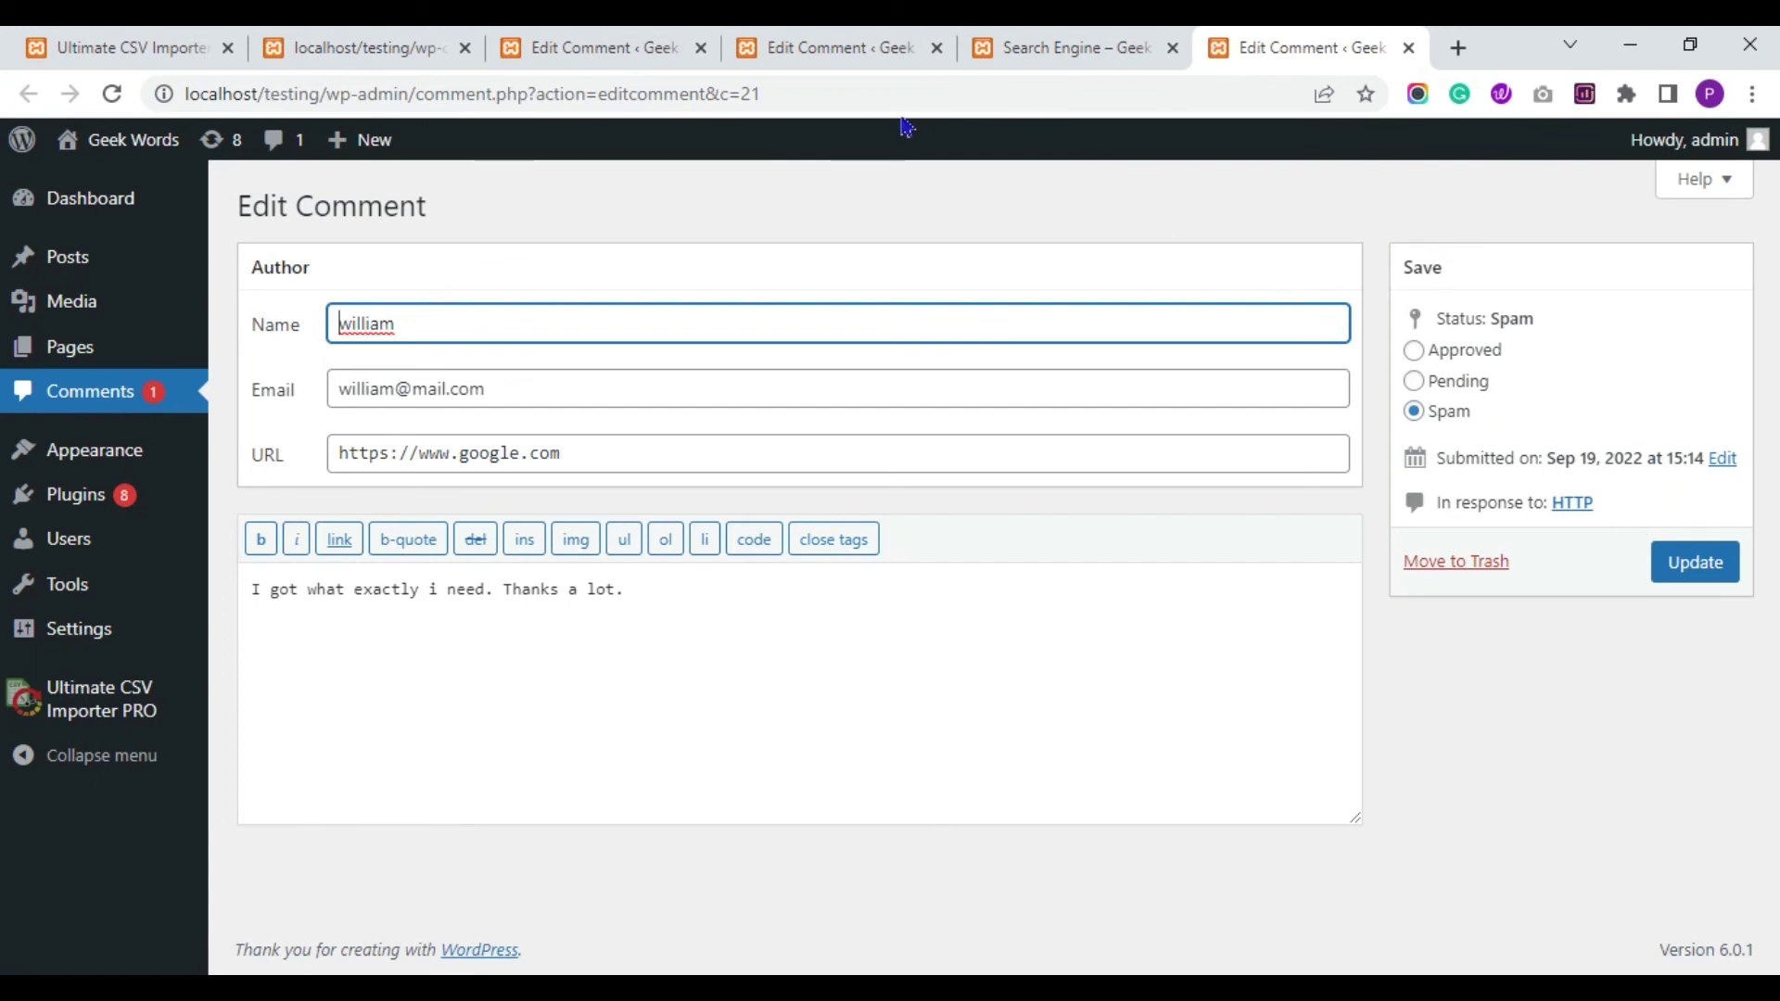
pyautogui.click(617, 48)
pyautogui.click(403, 49)
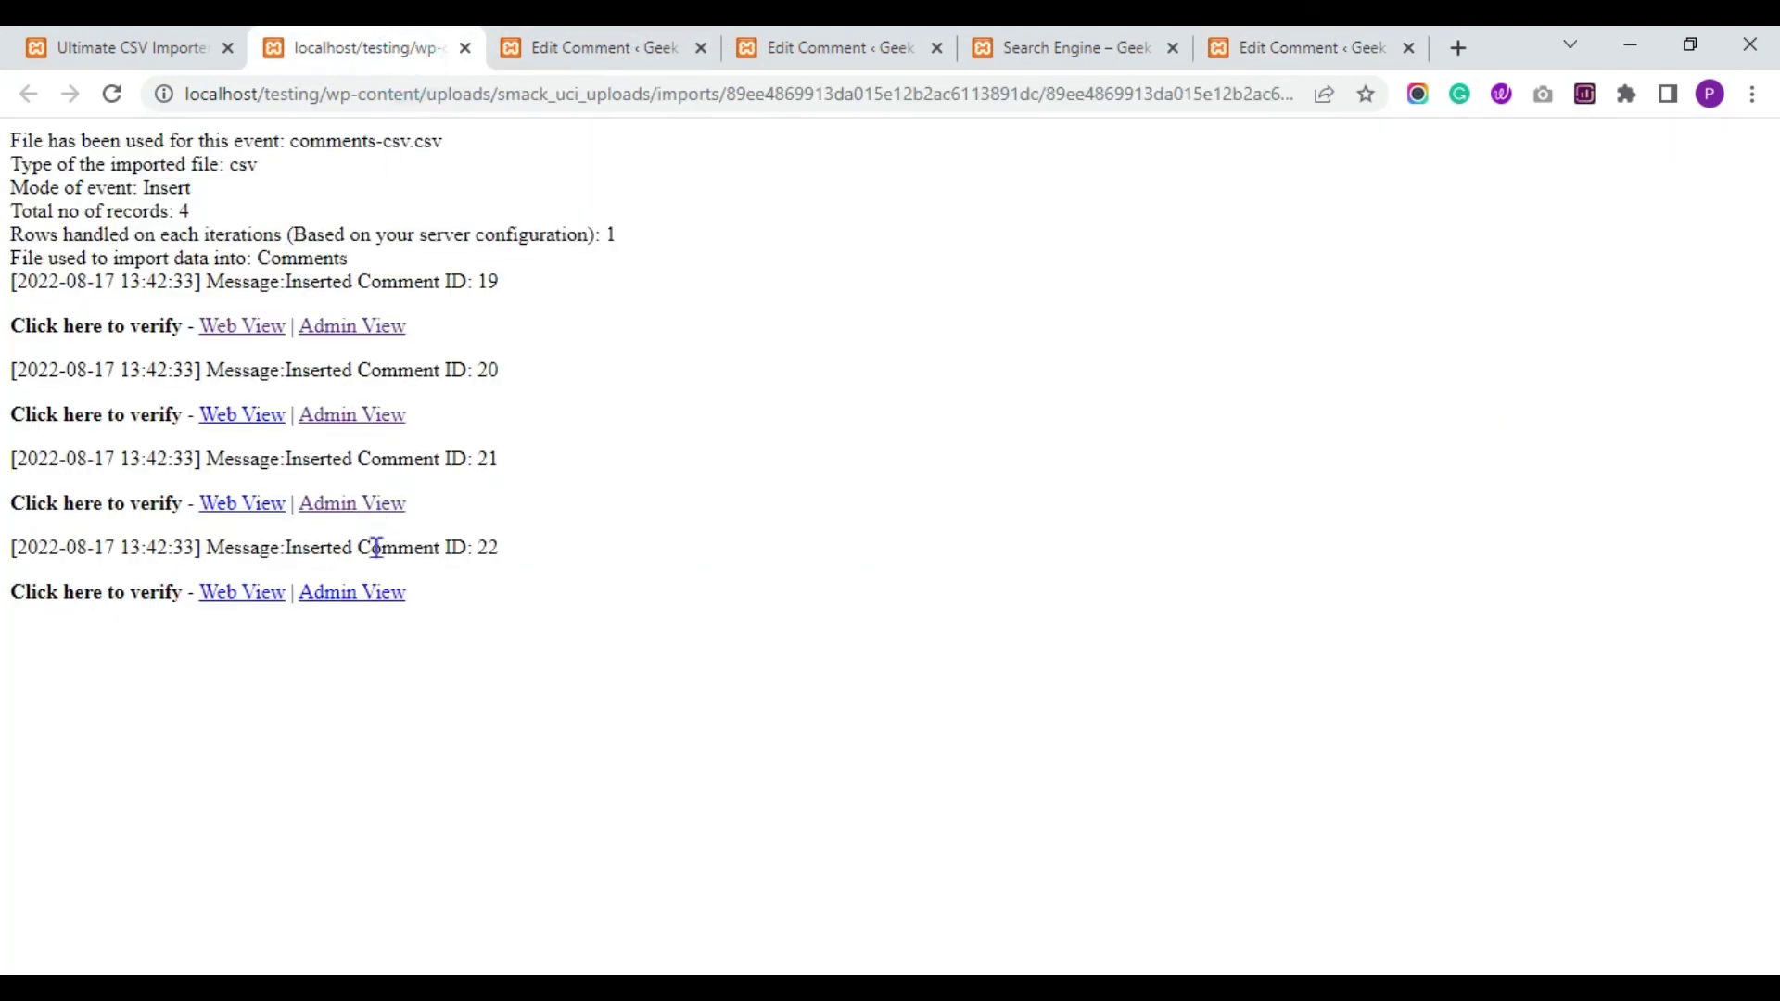
# Open comment 22's Edit Comment page in a new tab and view it
pyautogui.rightClick(380, 594)
pyautogui.click(408, 610)
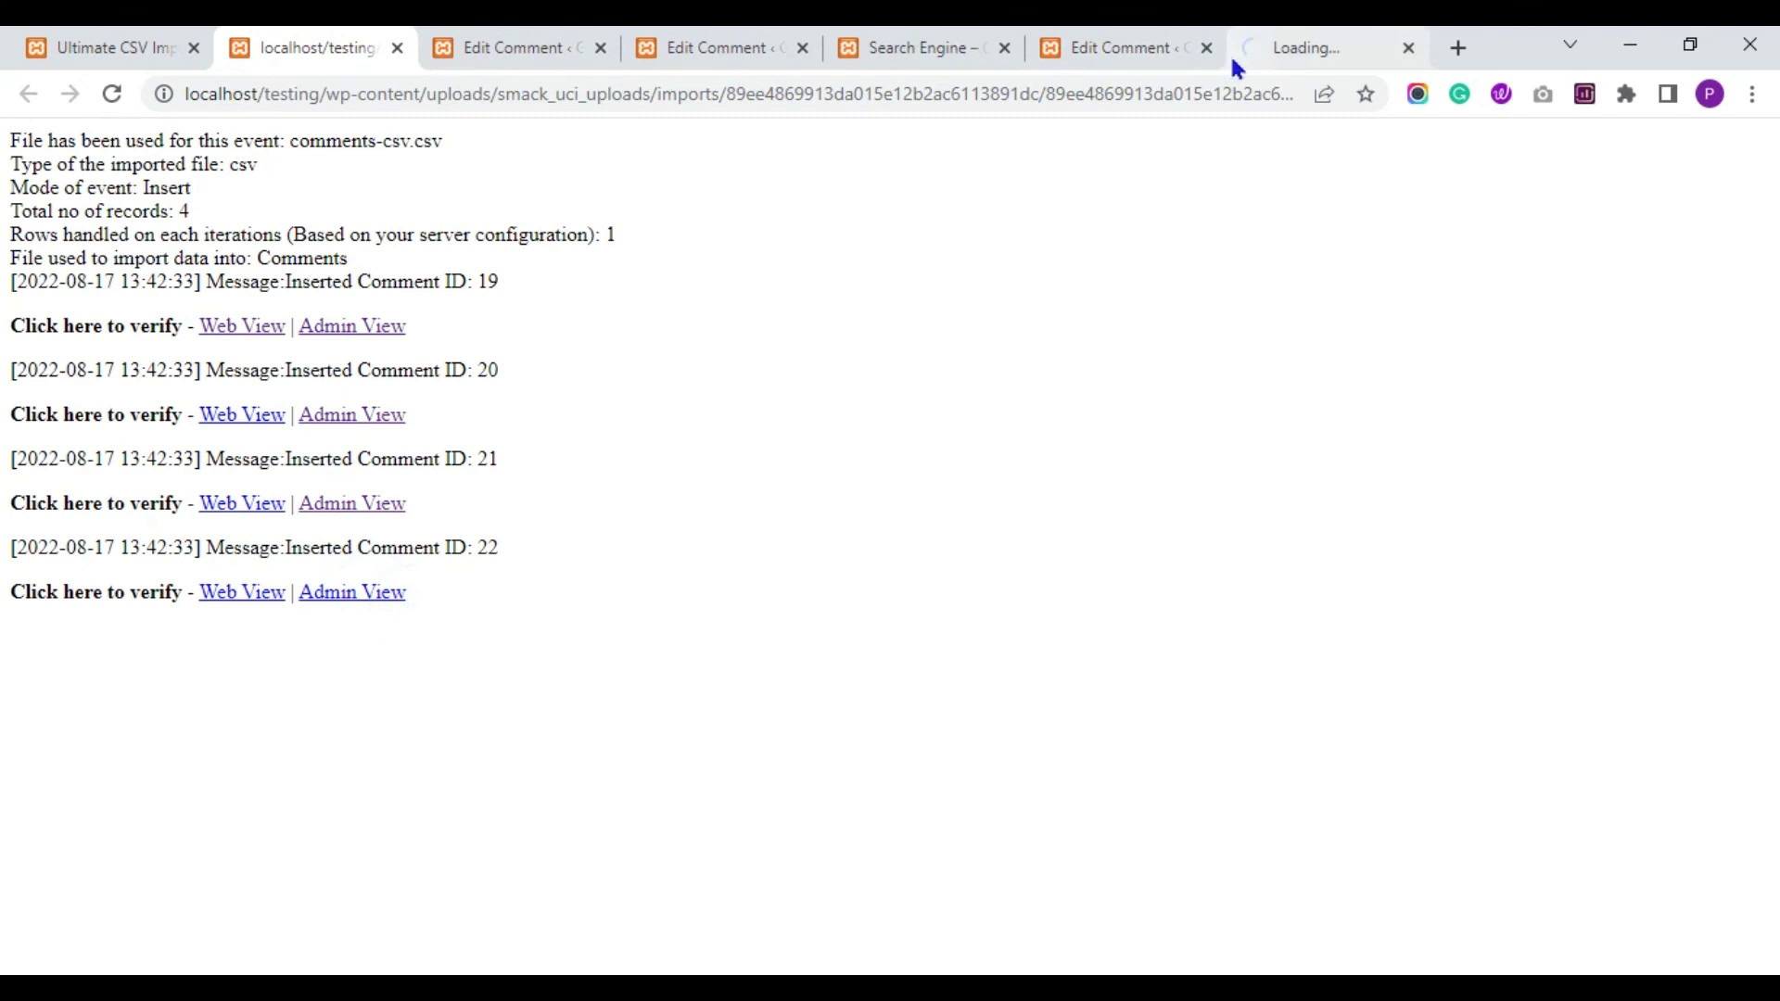
pyautogui.click(1339, 39)
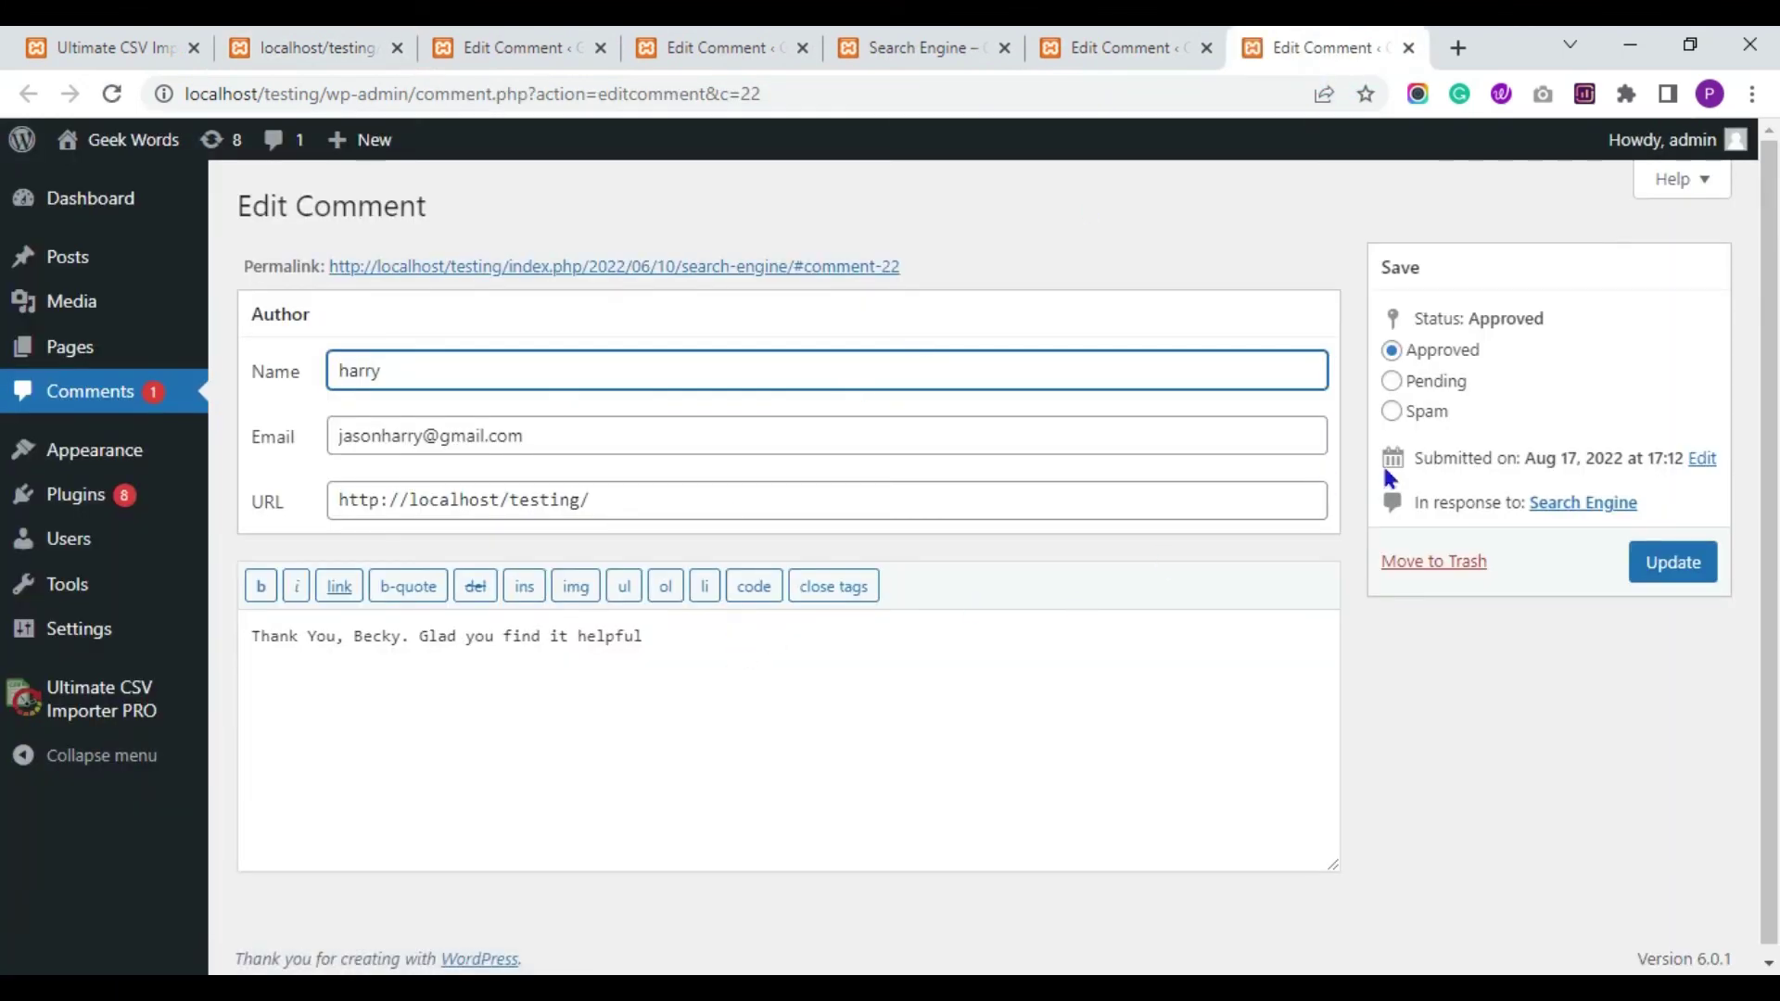
# Open the Comments list showing 3 comments, then return to the import log
pyautogui.click(299, 37)
pyautogui.click(151, 42)
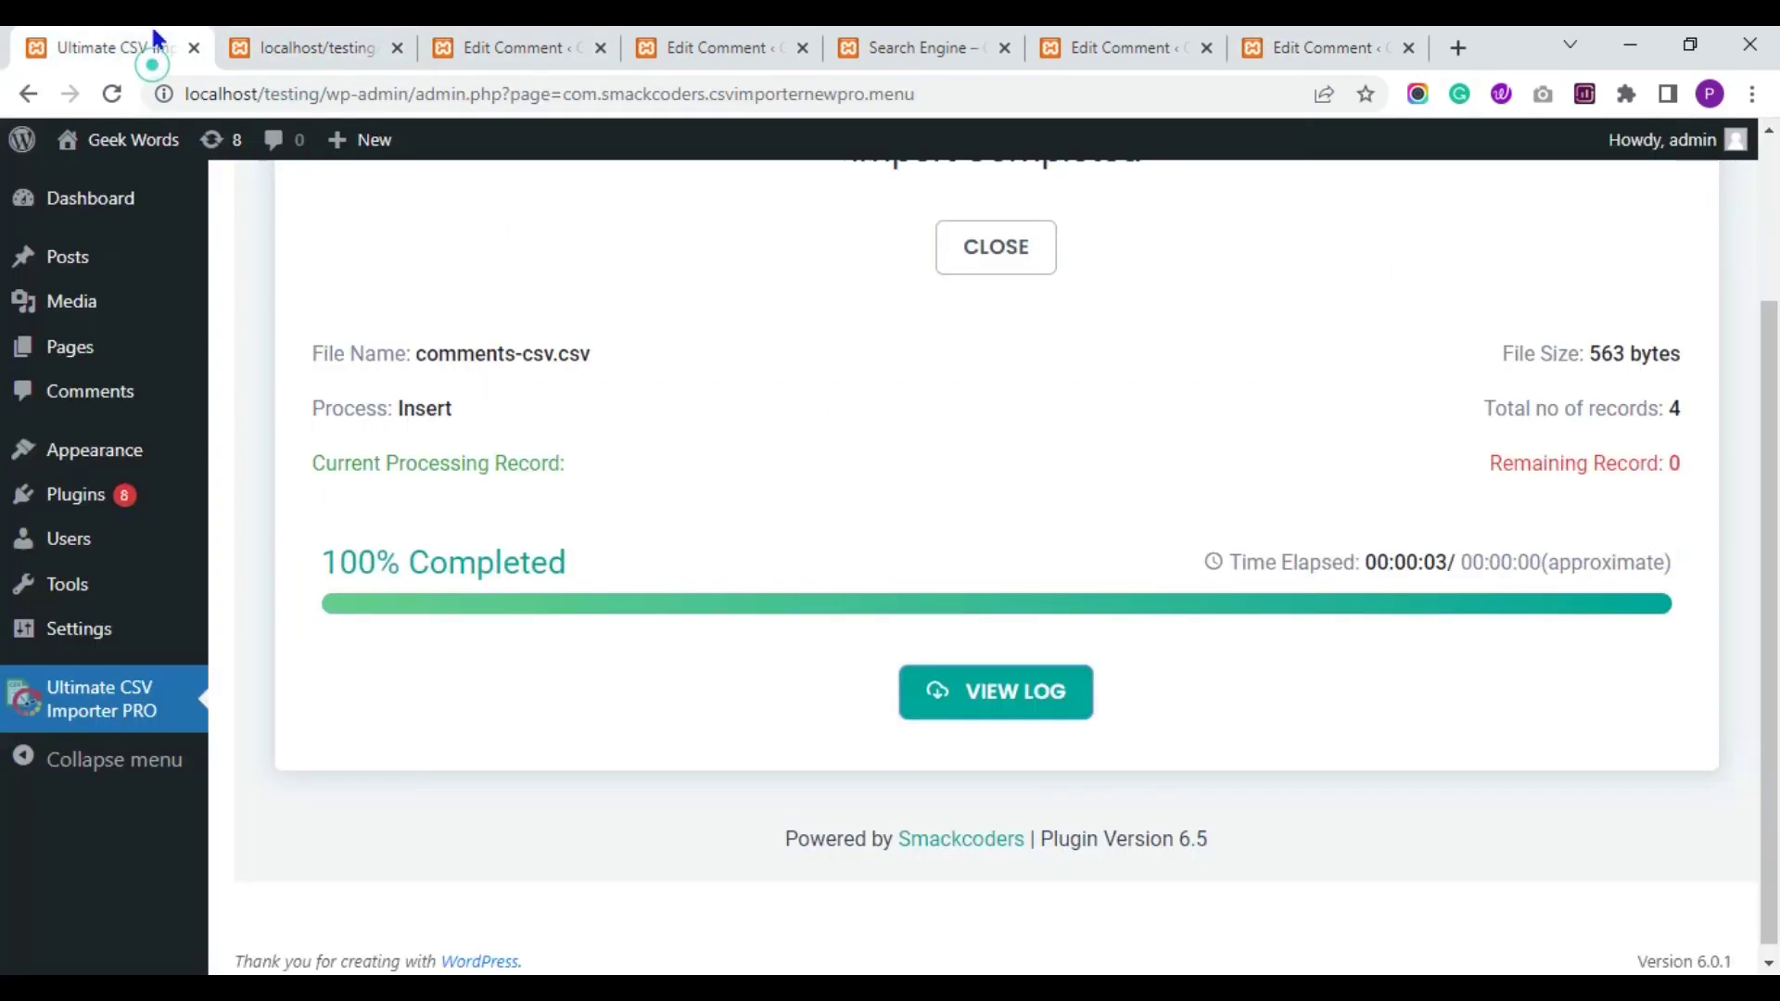
pyautogui.click(106, 419)
pyautogui.click(308, 51)
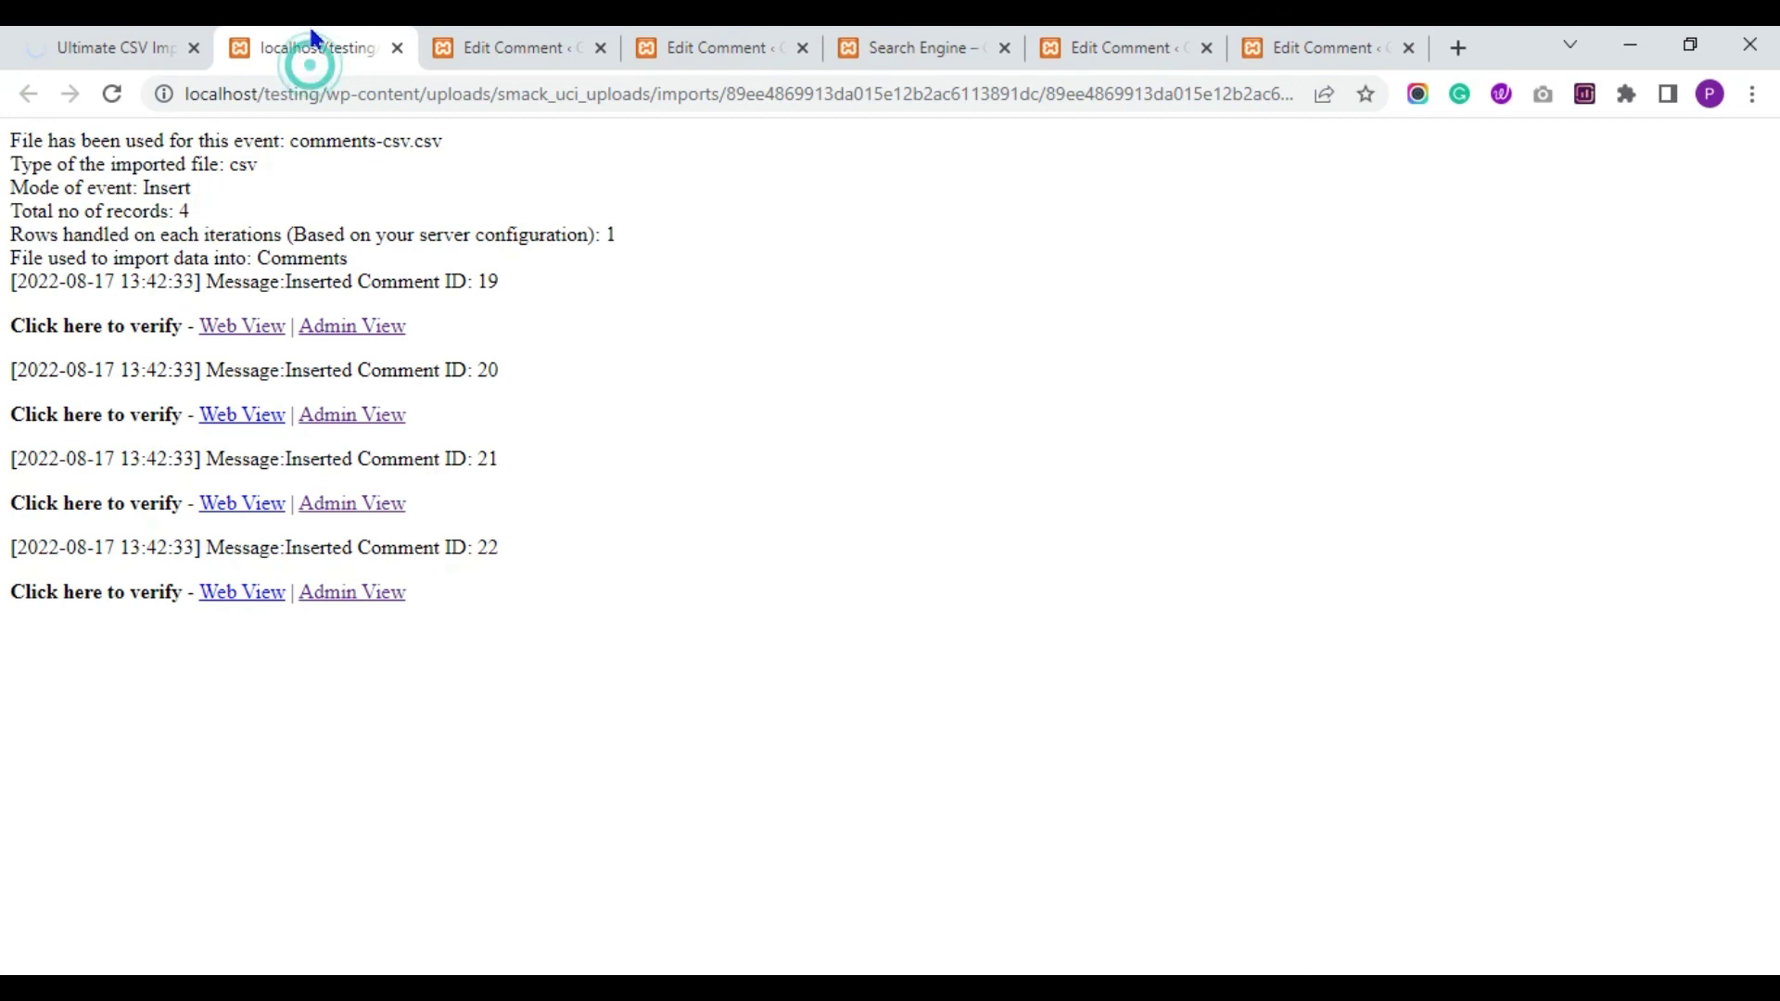